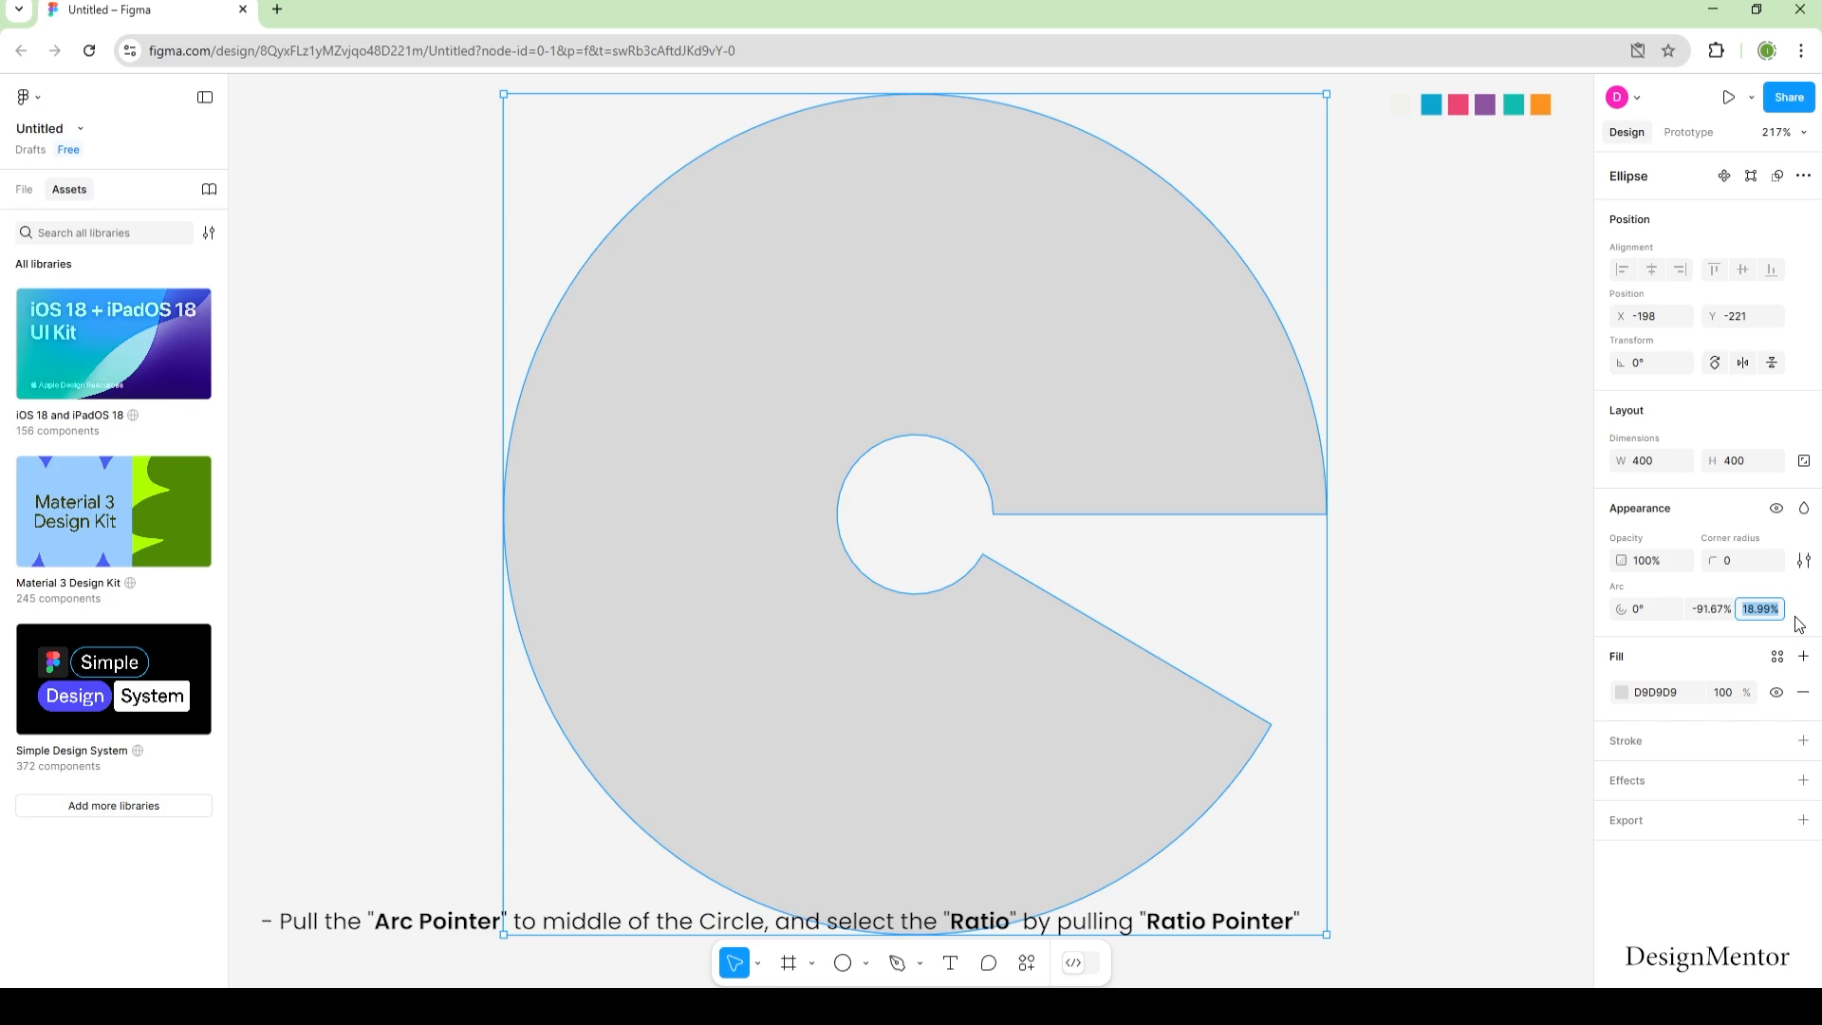
Step: Set the 400 × 400 ellipse's arc ratio to 30% and reduce its sweep to -15%
{"action": "key", "text": "Return"}
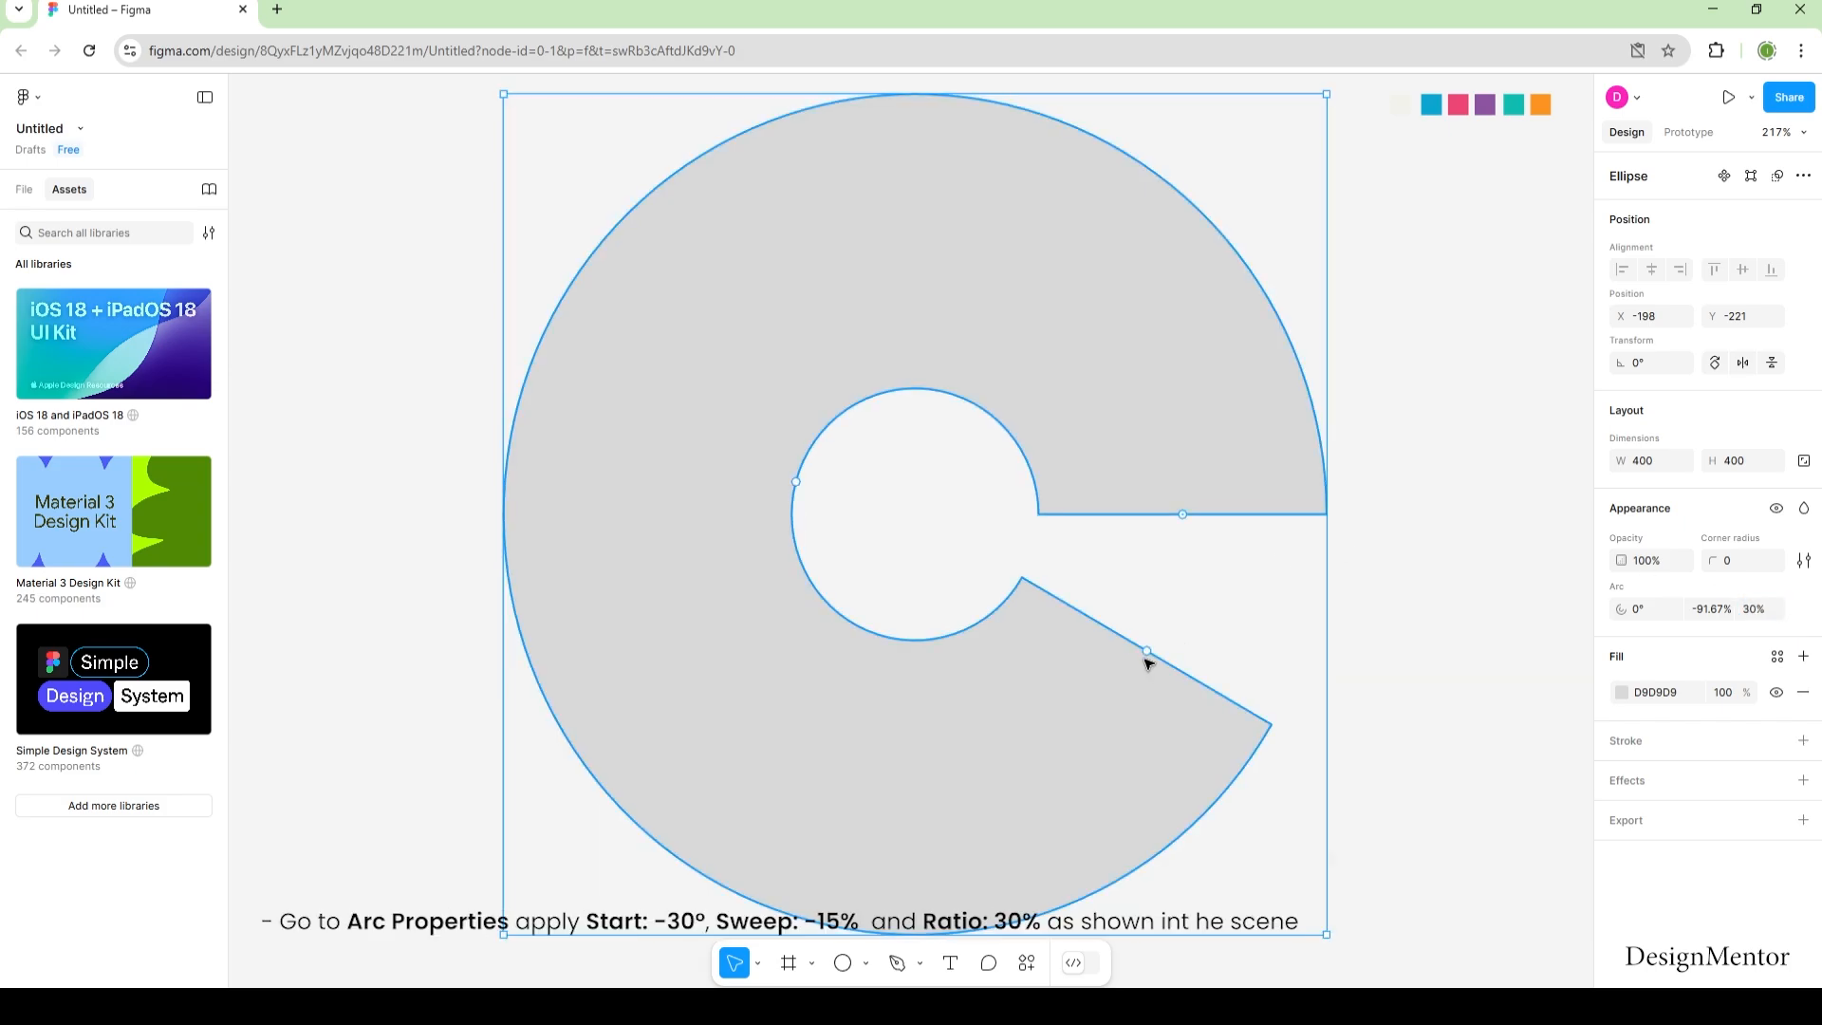
{"action": "mouse_move", "coordinate": [1147, 655]}
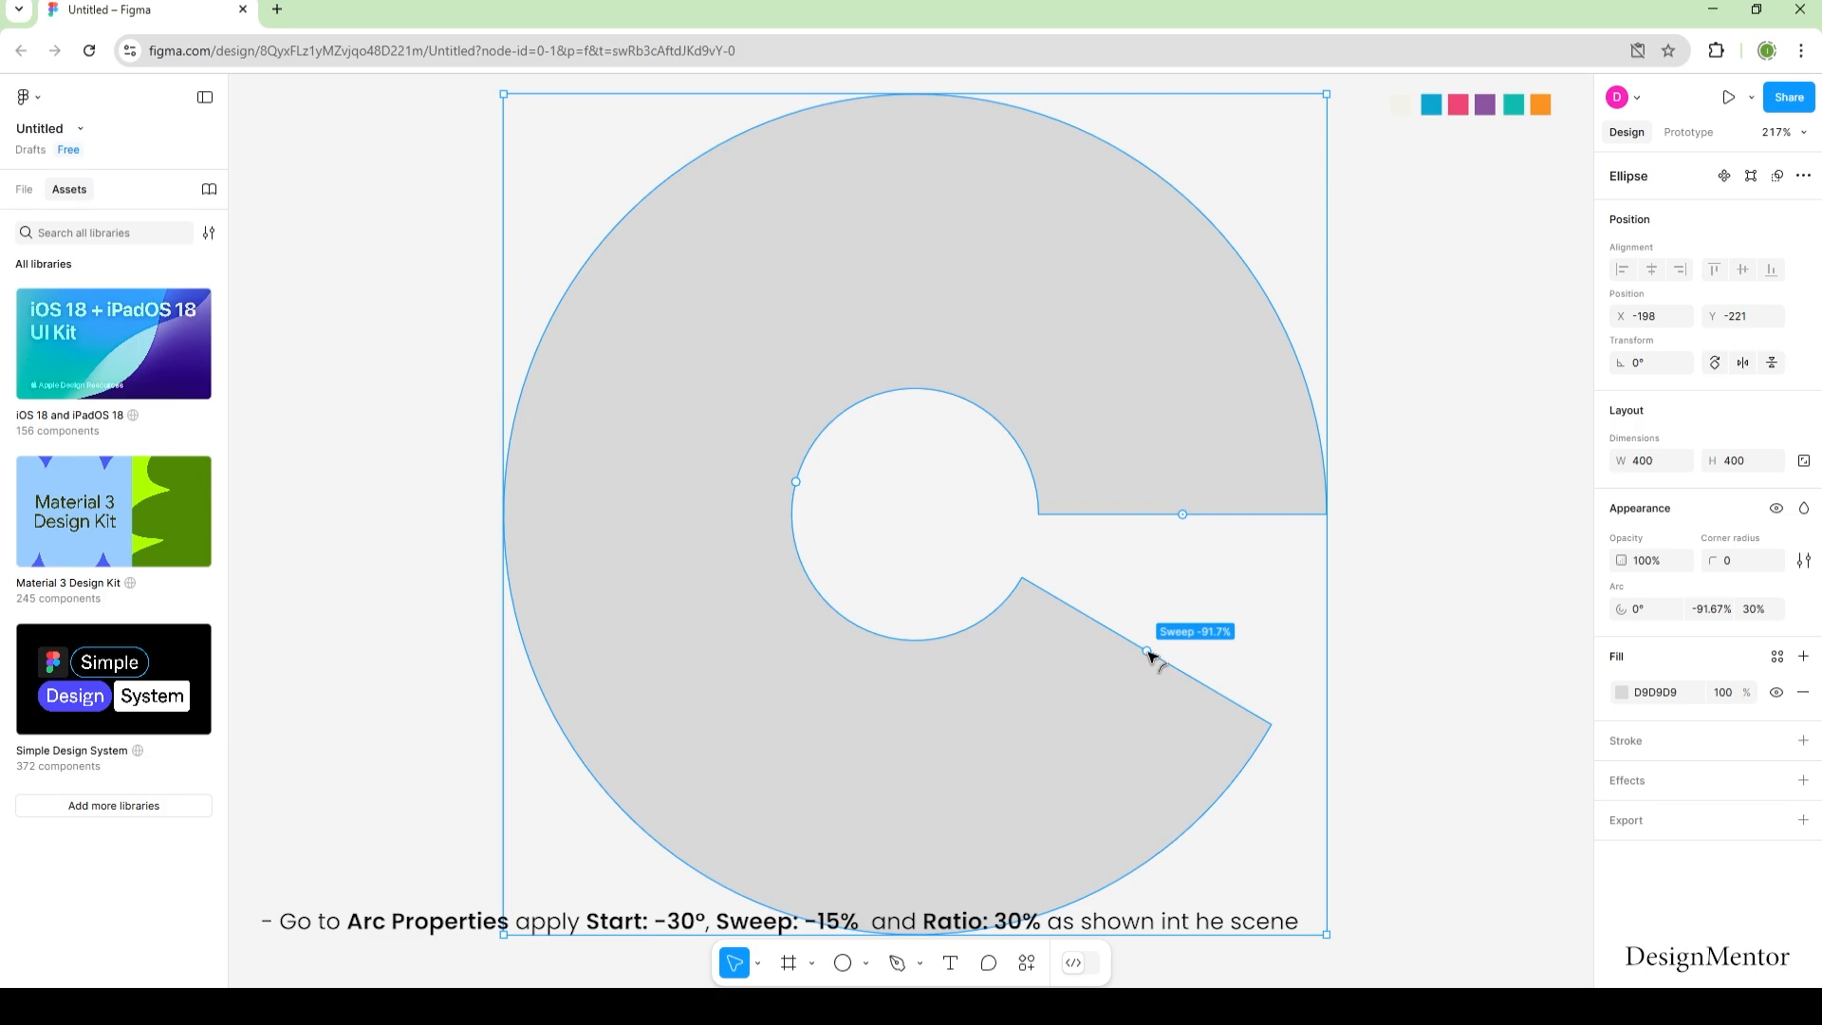
{"action": "left_click_drag", "start_coordinate": [1148, 653], "coordinate": [911, 366]}
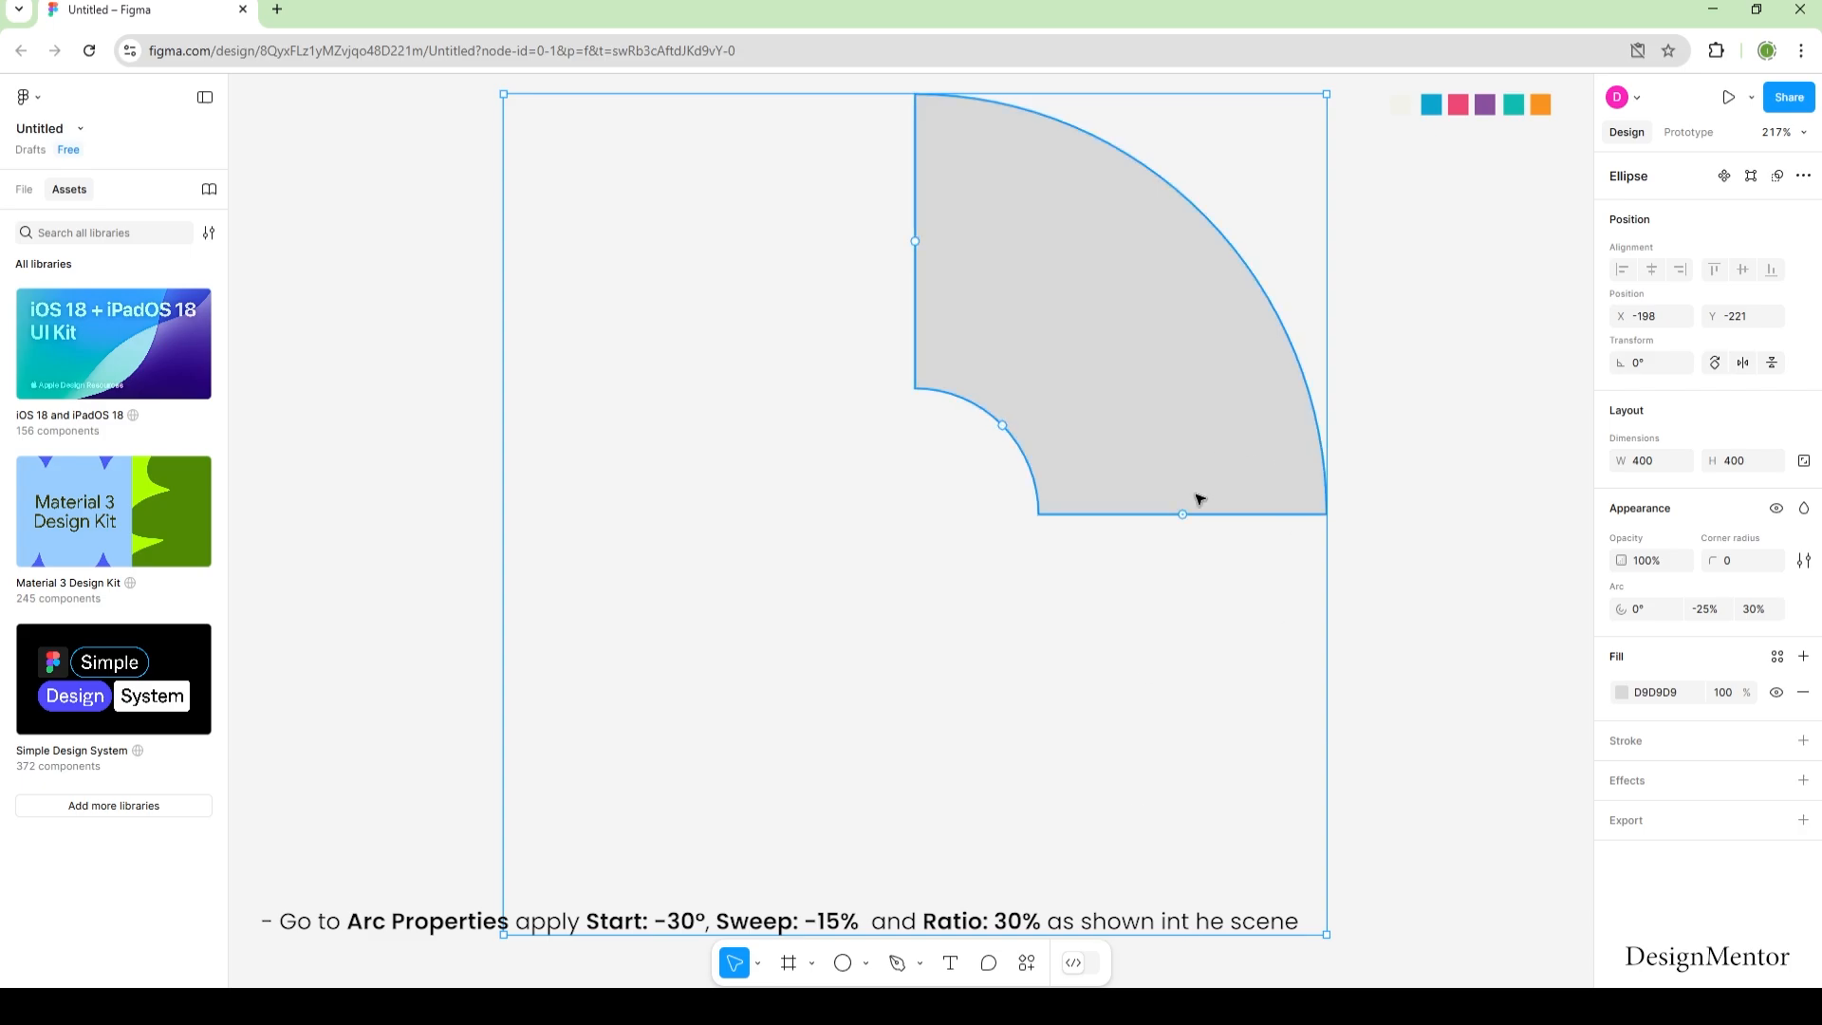
{"action": "mouse_move", "coordinate": [1185, 517]}
{"action": "left_click_drag", "start_coordinate": [1186, 516], "coordinate": [1181, 495]}
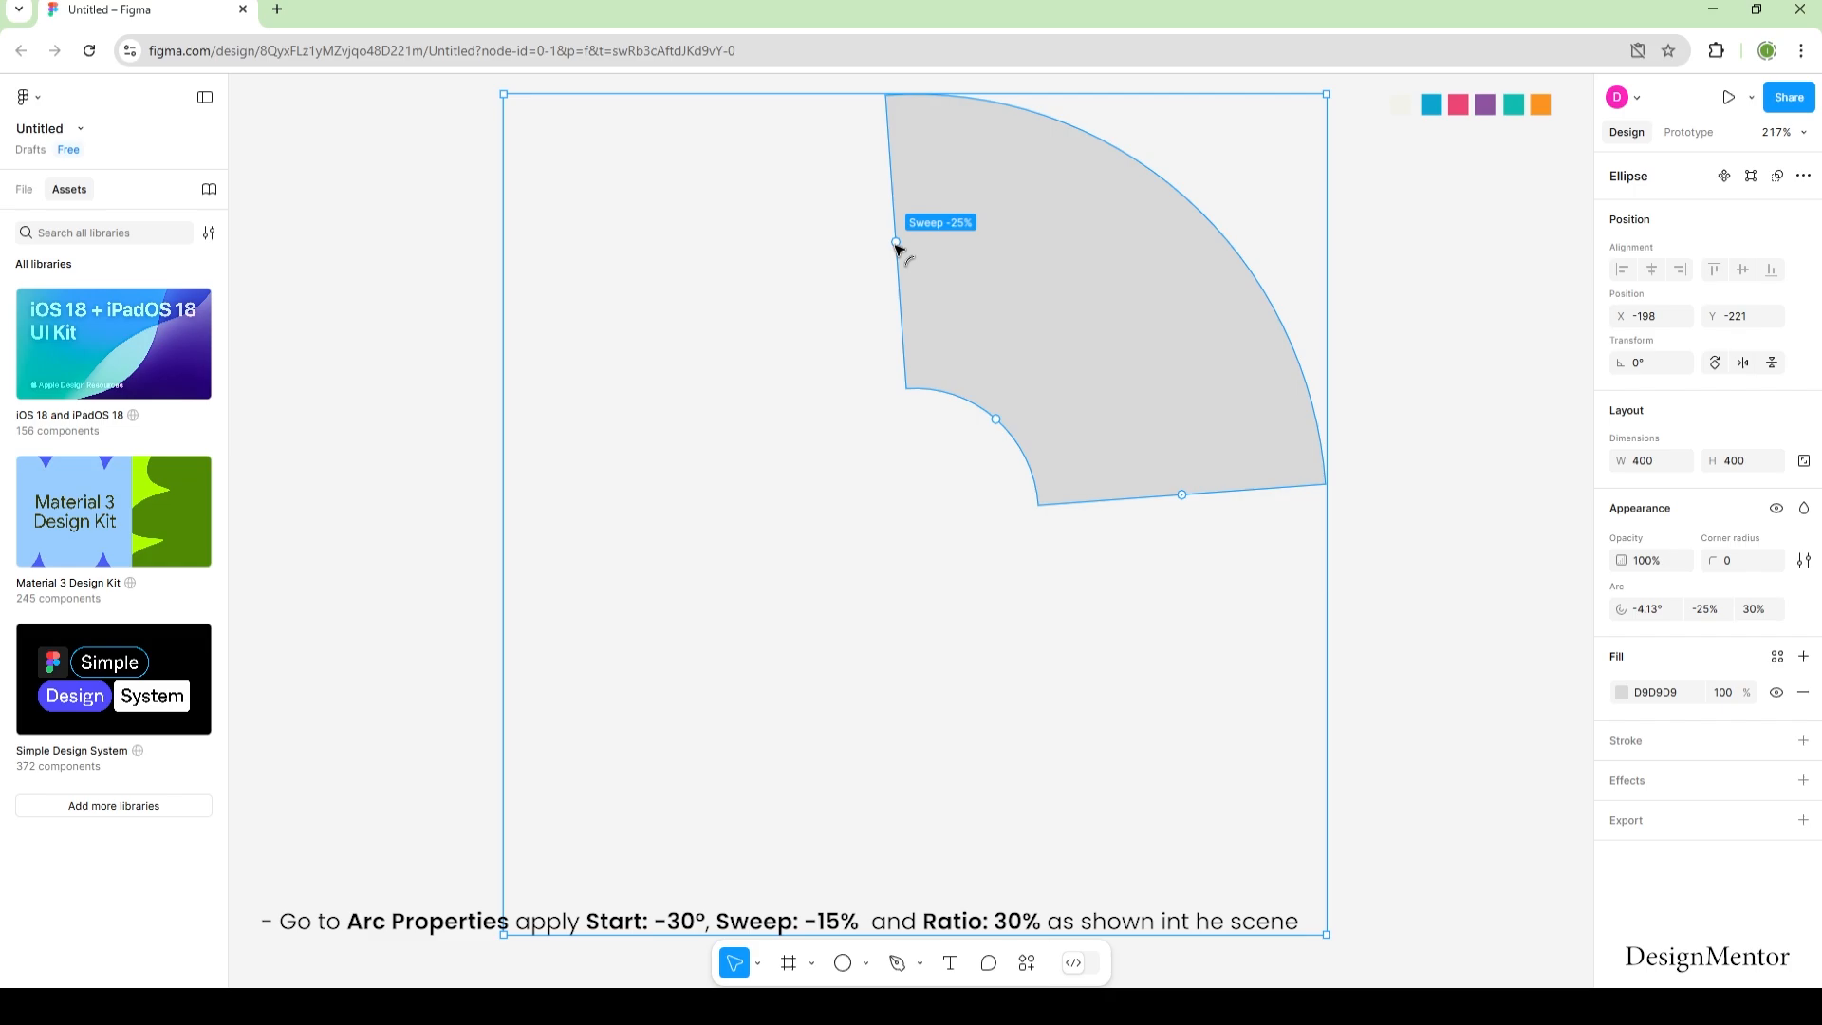
{"action": "left_click_drag", "start_coordinate": [899, 251], "coordinate": [1014, 312]}
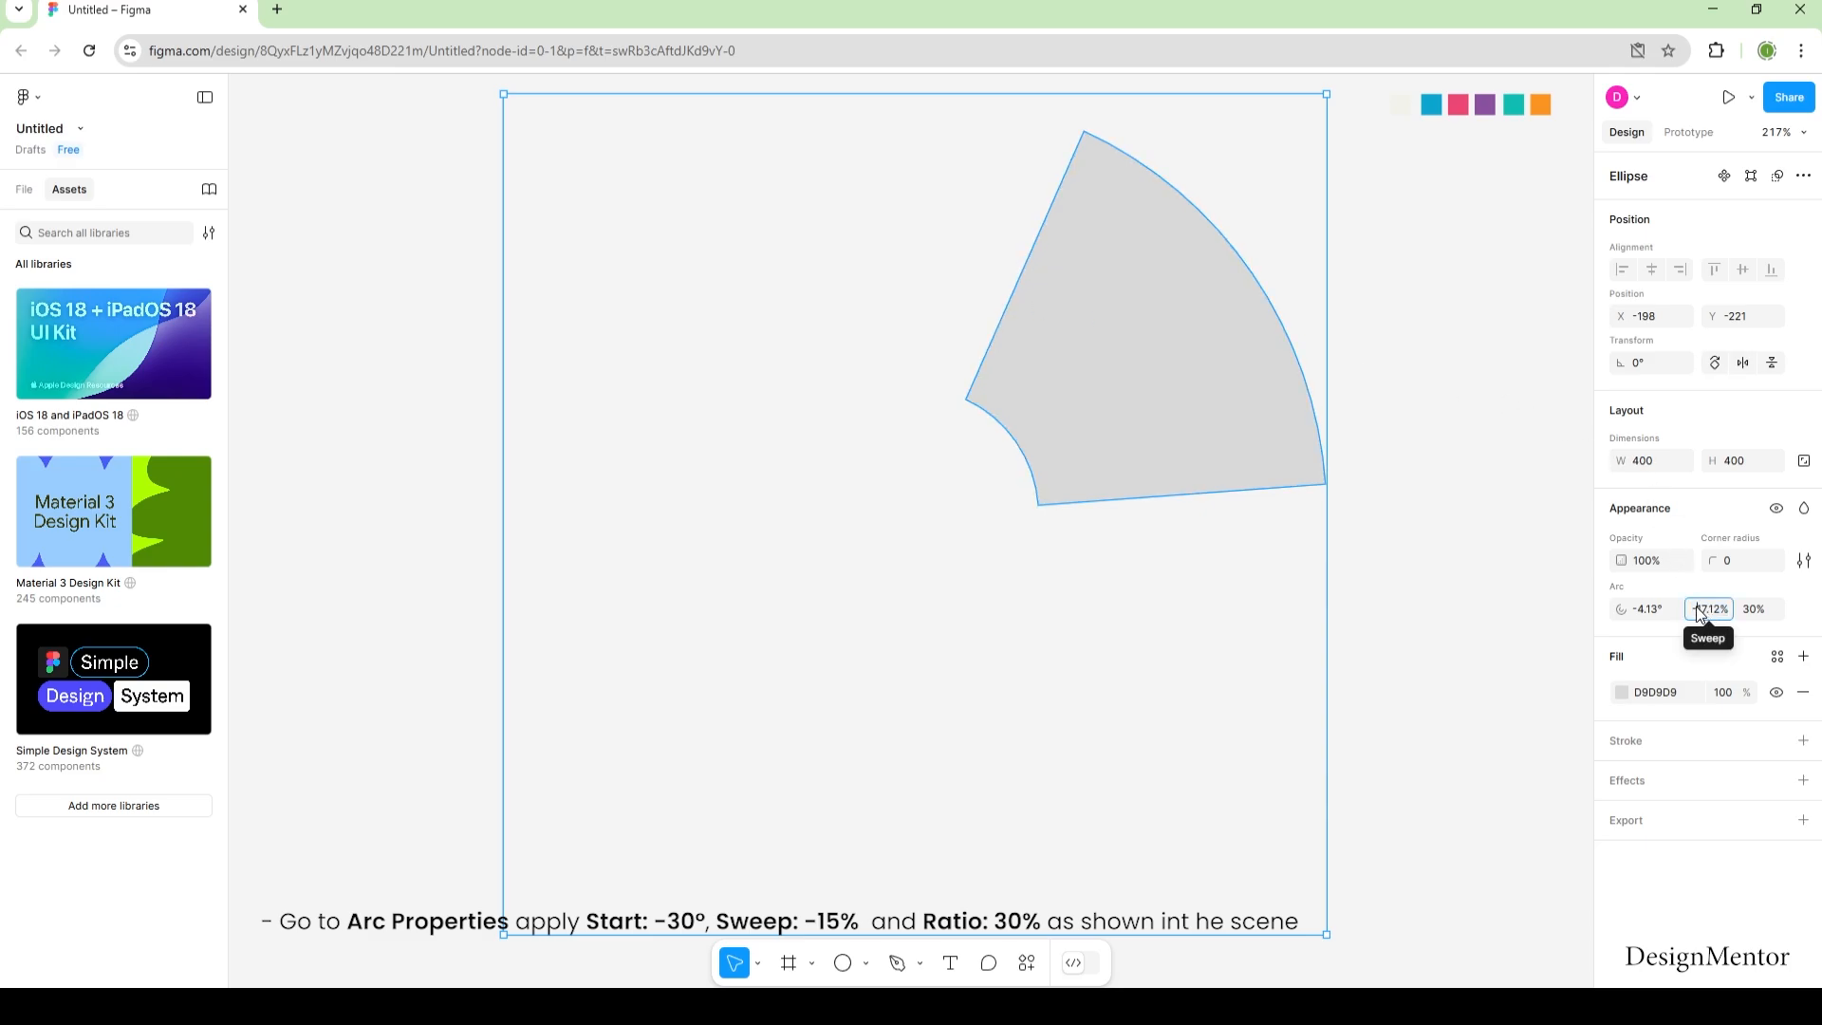
{"action": "left_click_drag", "start_coordinate": [1699, 615], "coordinate": [1758, 618]}
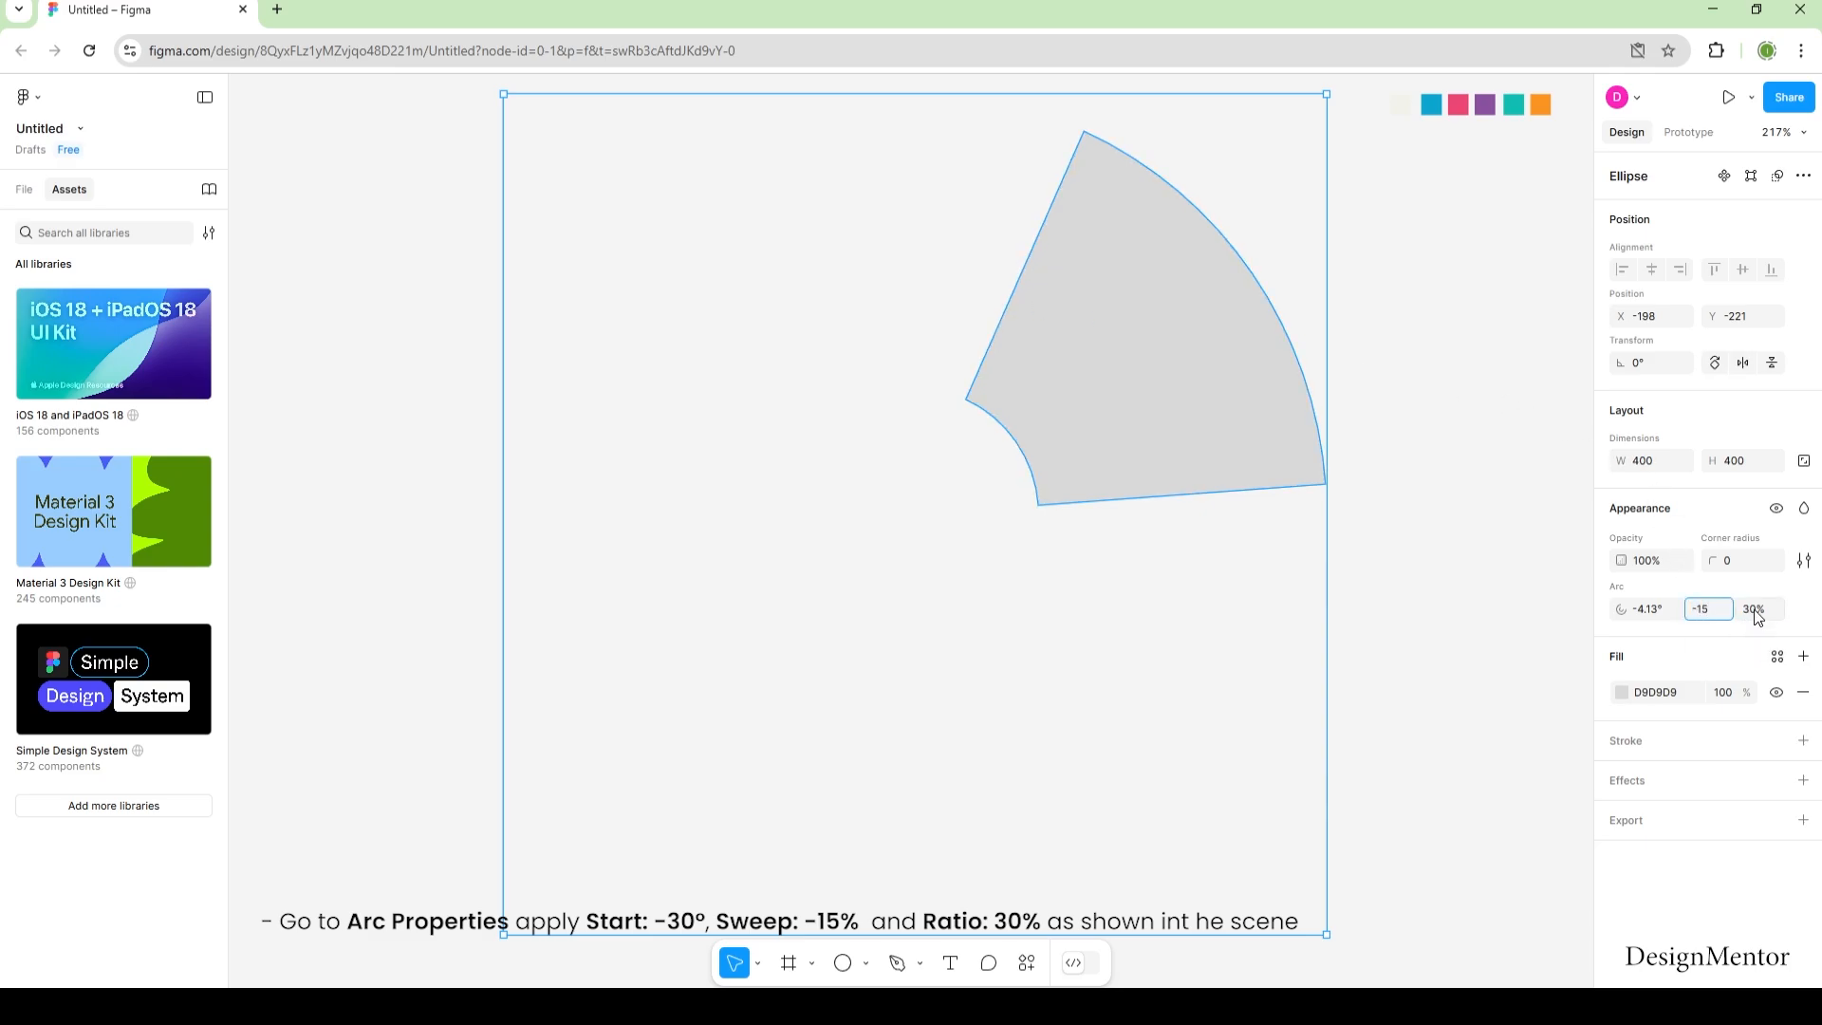
{"action": "key", "text": "Return"}
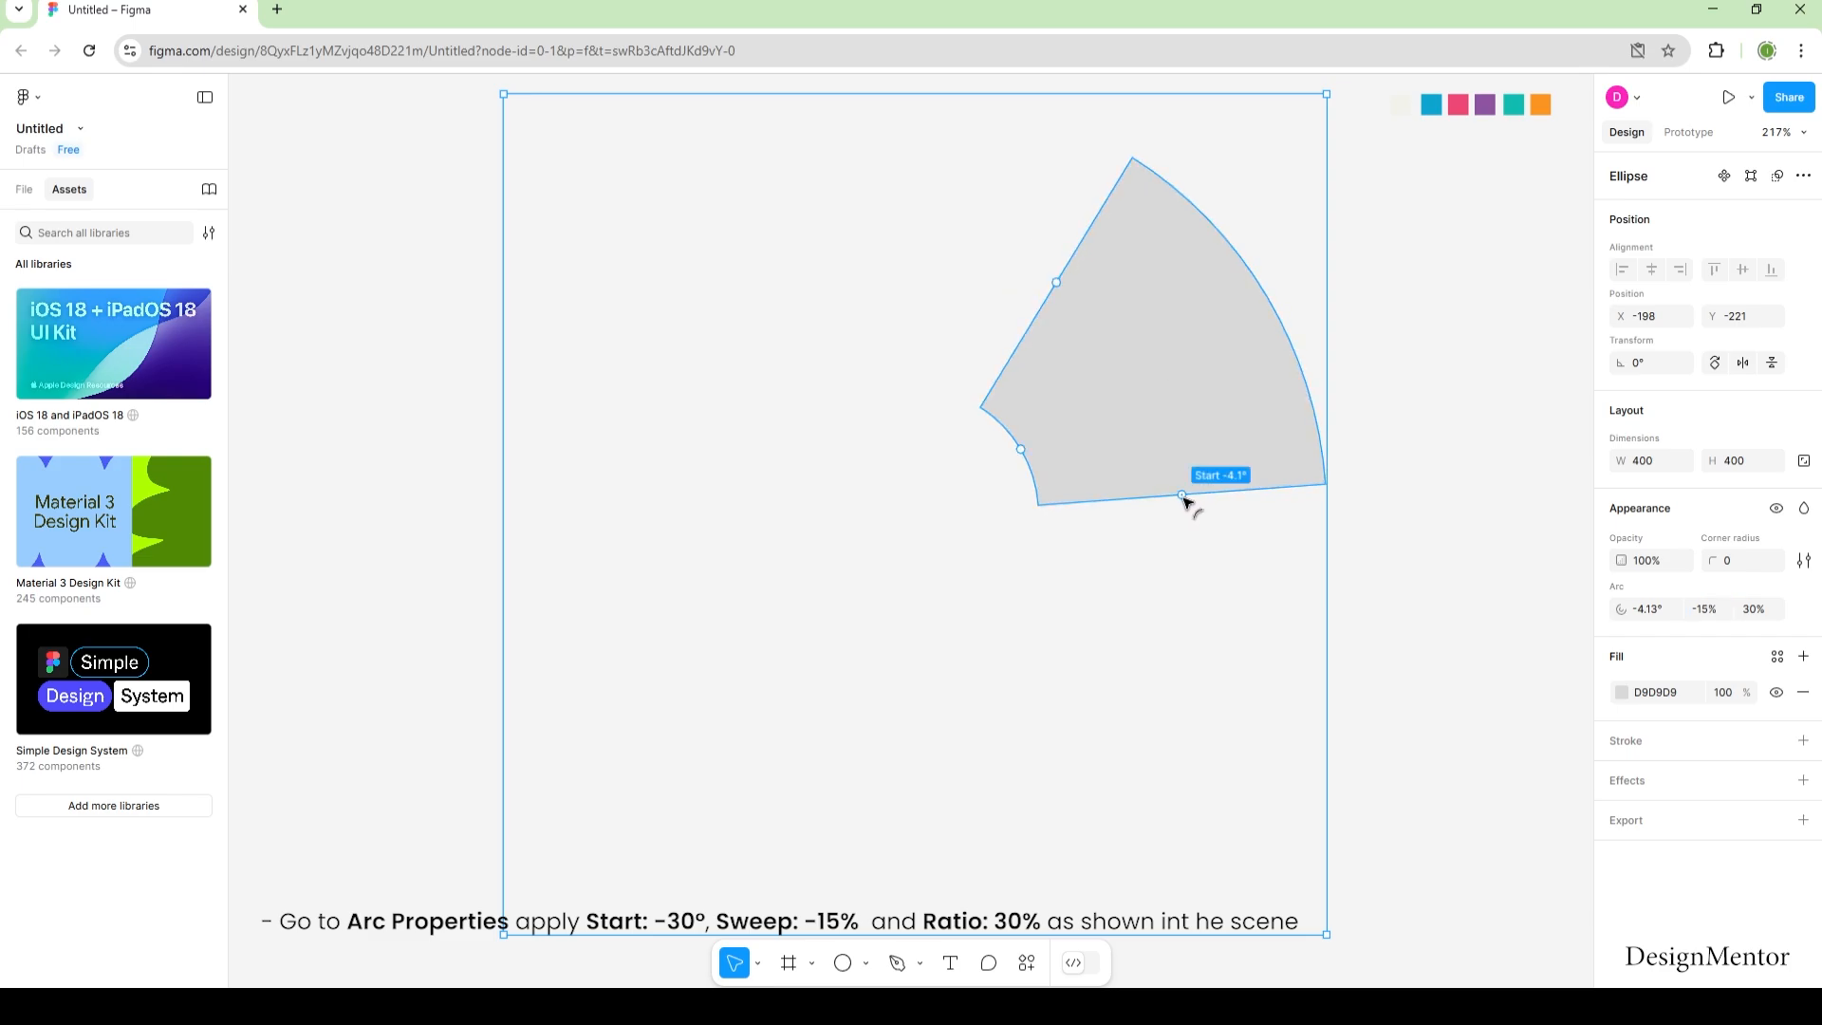
Step: Rotate the large arc segment to a start angle of -30° and deselect it
{"action": "left_click_drag", "start_coordinate": [1183, 482], "coordinate": [1154, 412]}
{"action": "left_click", "coordinate": [1459, 419]}
{"action": "left_click", "coordinate": [1082, 300]}
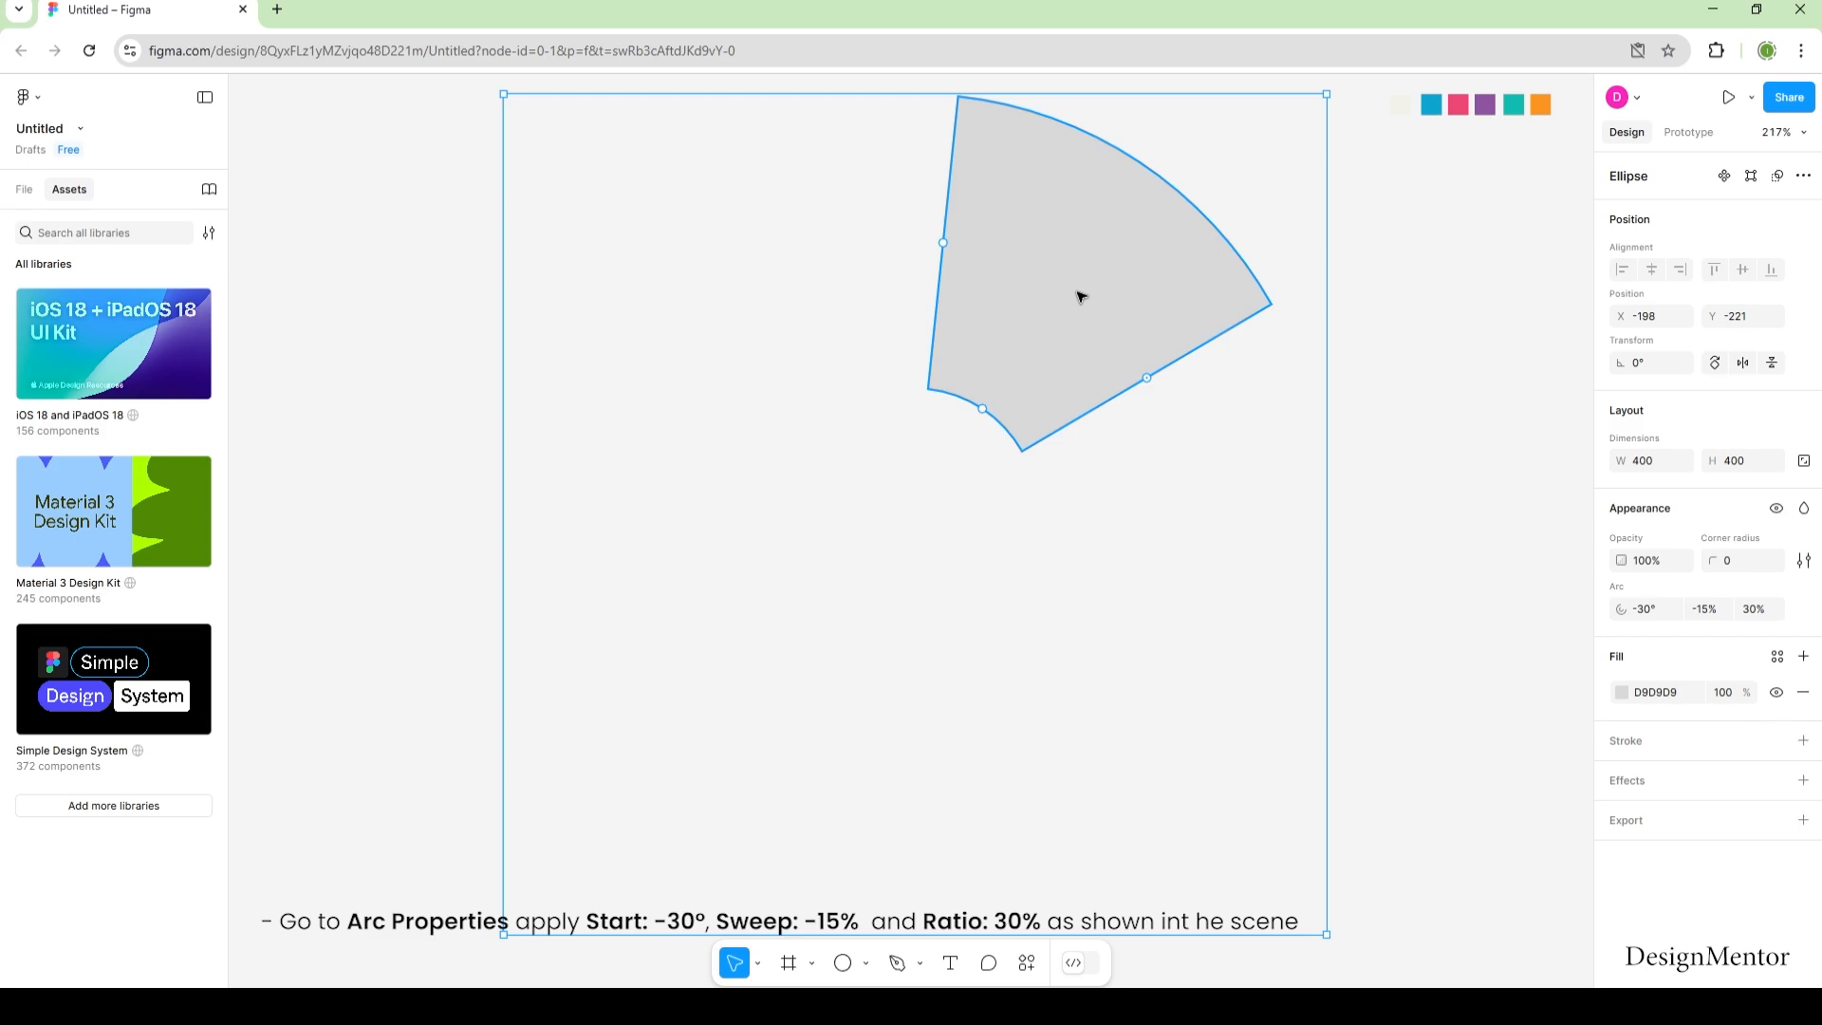
{"action": "left_click", "coordinate": [1392, 512]}
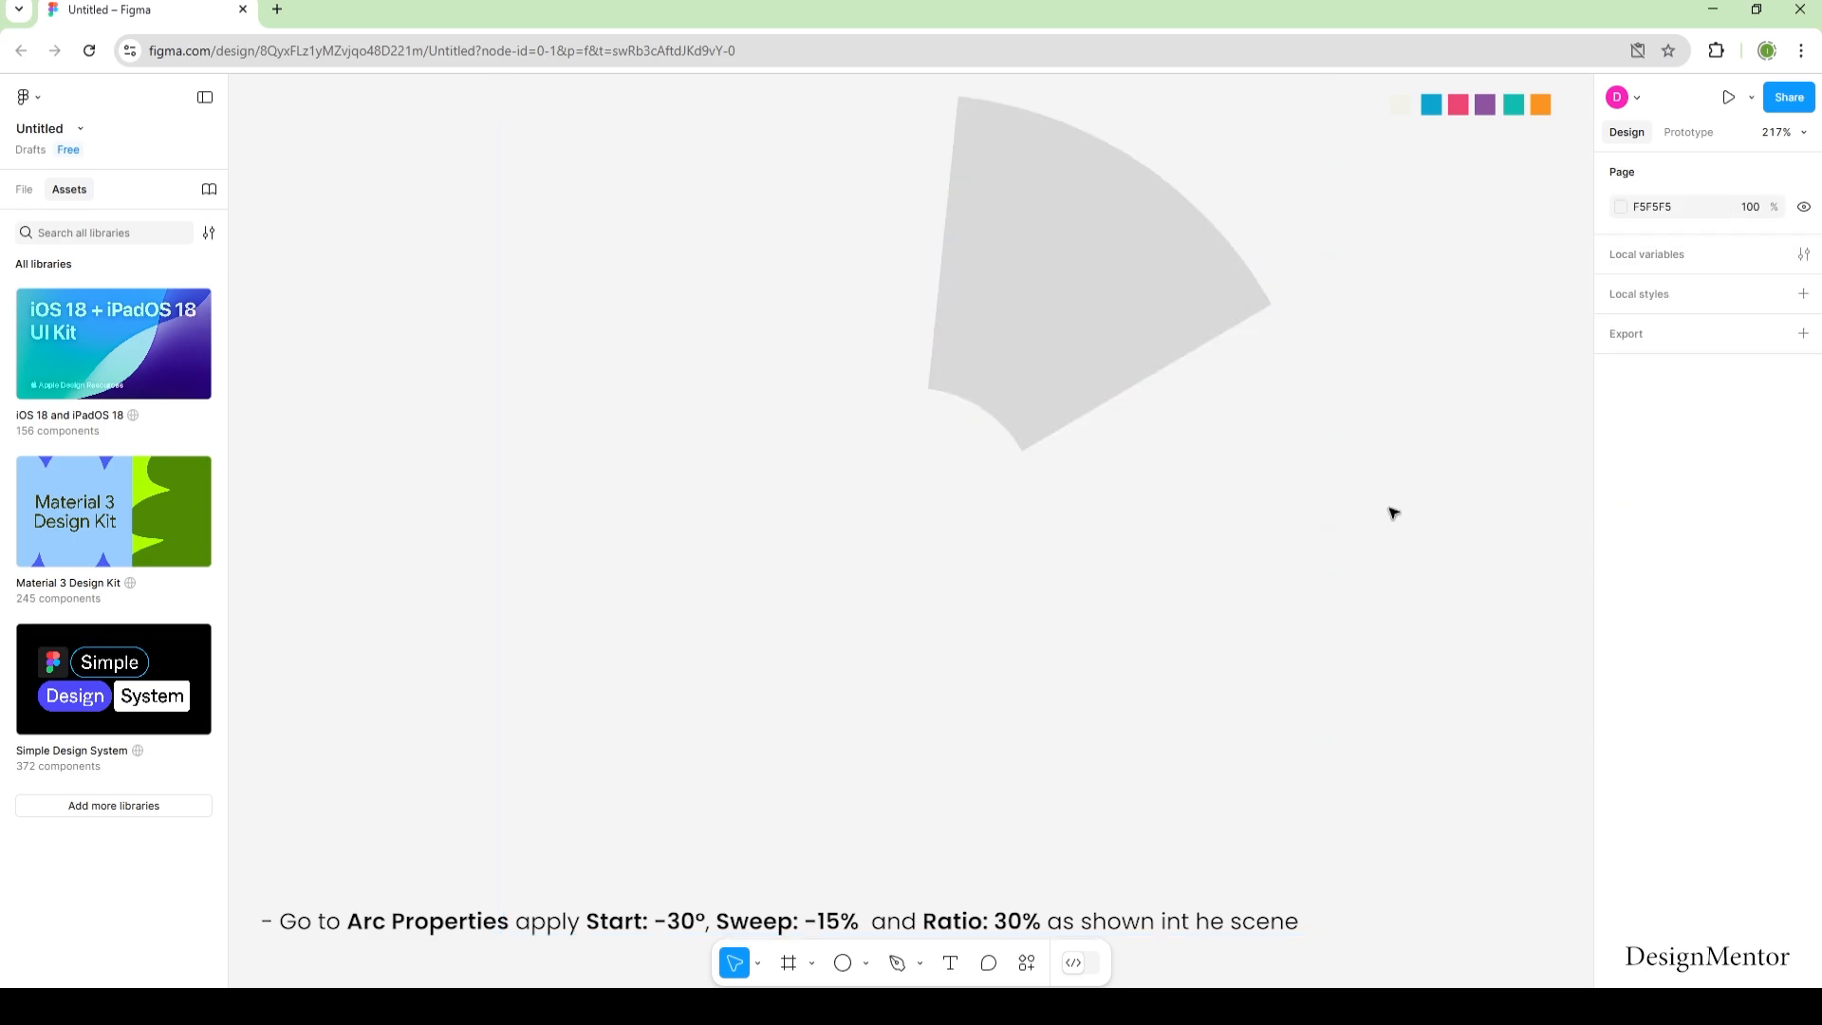
{"action": "left_click", "coordinate": [1102, 281]}
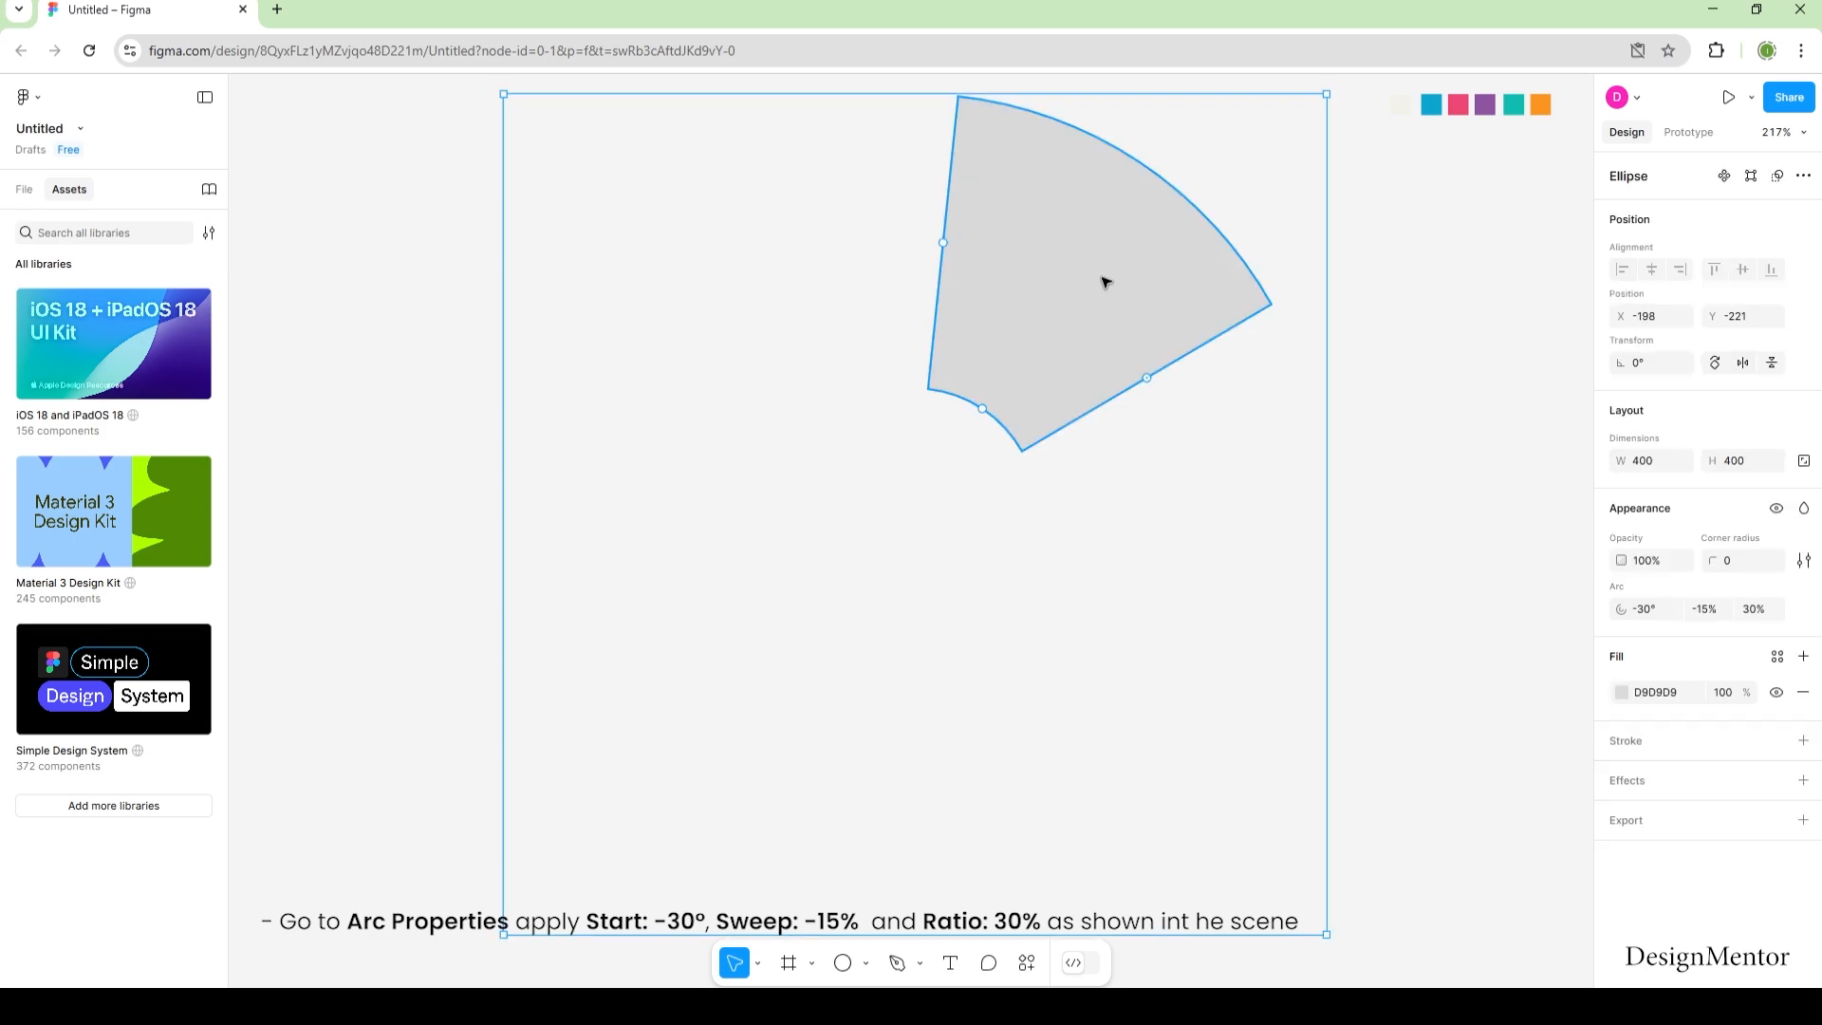
{"action": "left_click", "coordinate": [1466, 410]}
Step: Draw a 200 × 200 circle and centre it on the large arc's centre point at X -98, Y -121
{"action": "left_click", "coordinate": [842, 962]}
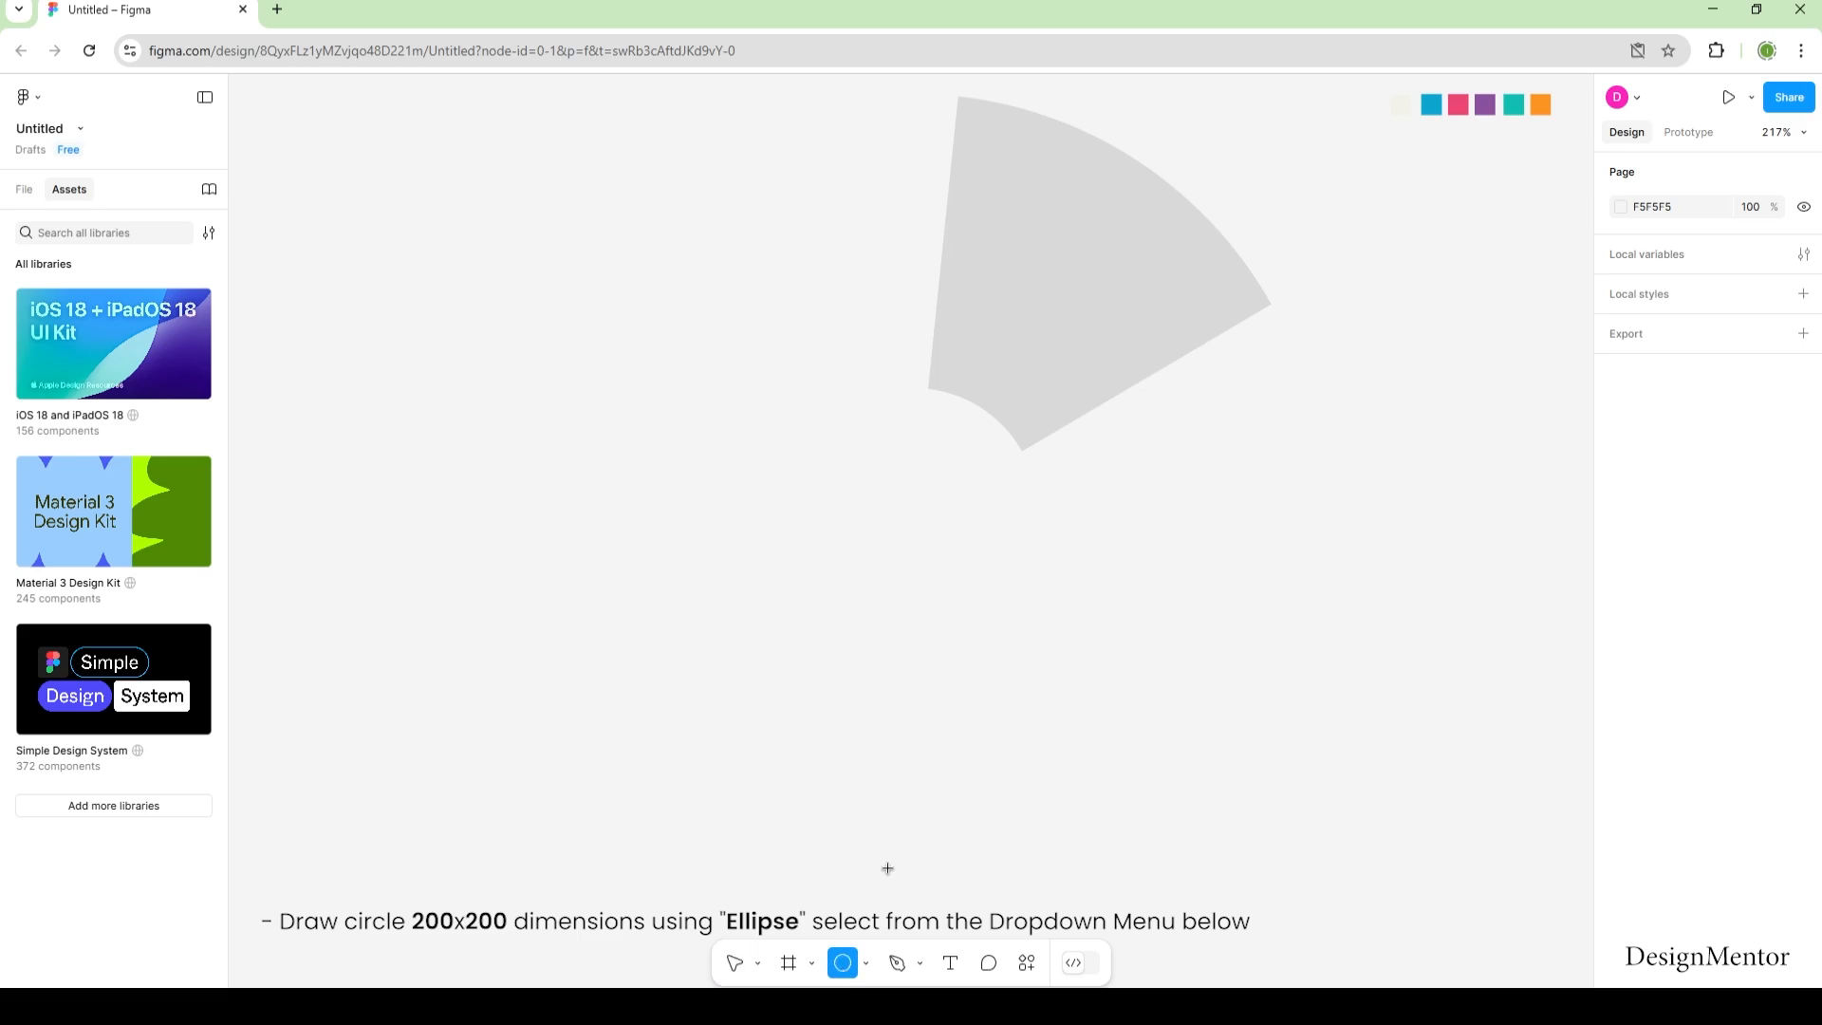
{"action": "left_click", "coordinate": [914, 501]}
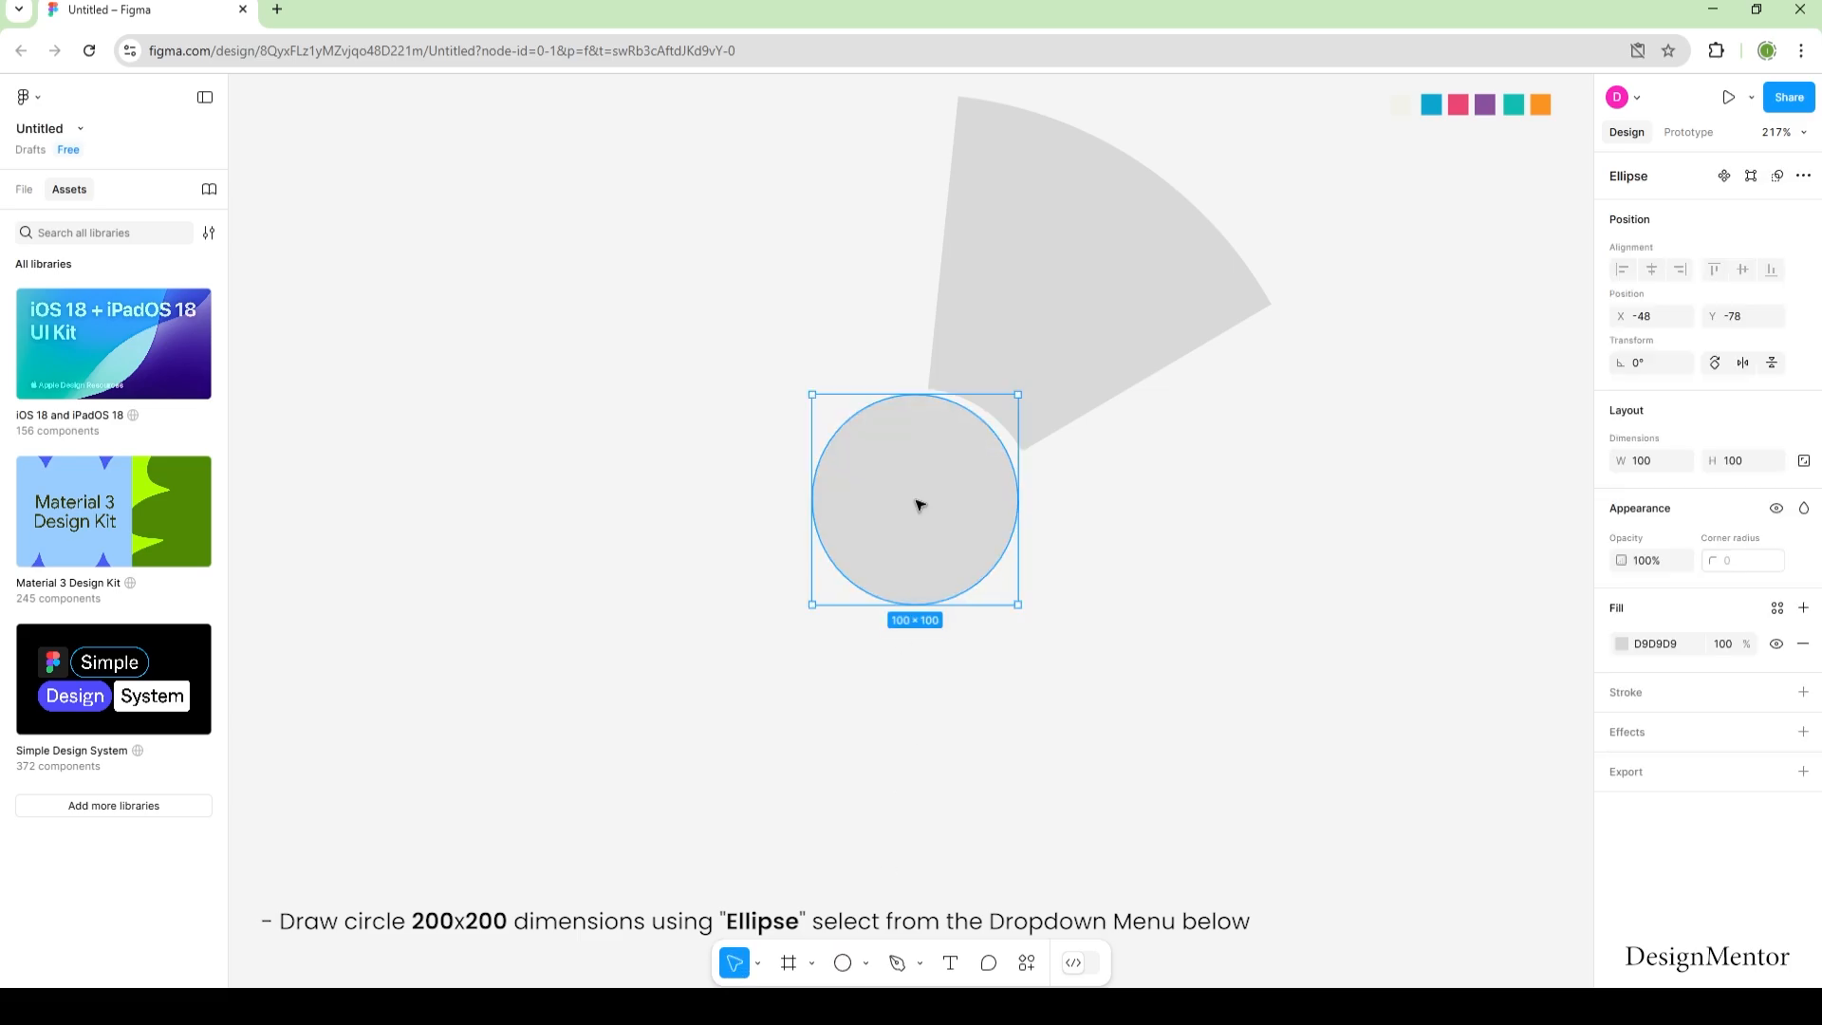
{"action": "left_click", "coordinate": [1652, 469]}
{"action": "type", "text": "200"}
{"action": "key", "text": "Tab"}
{"action": "type", "text": "200"}
{"action": "key", "text": "Return"}
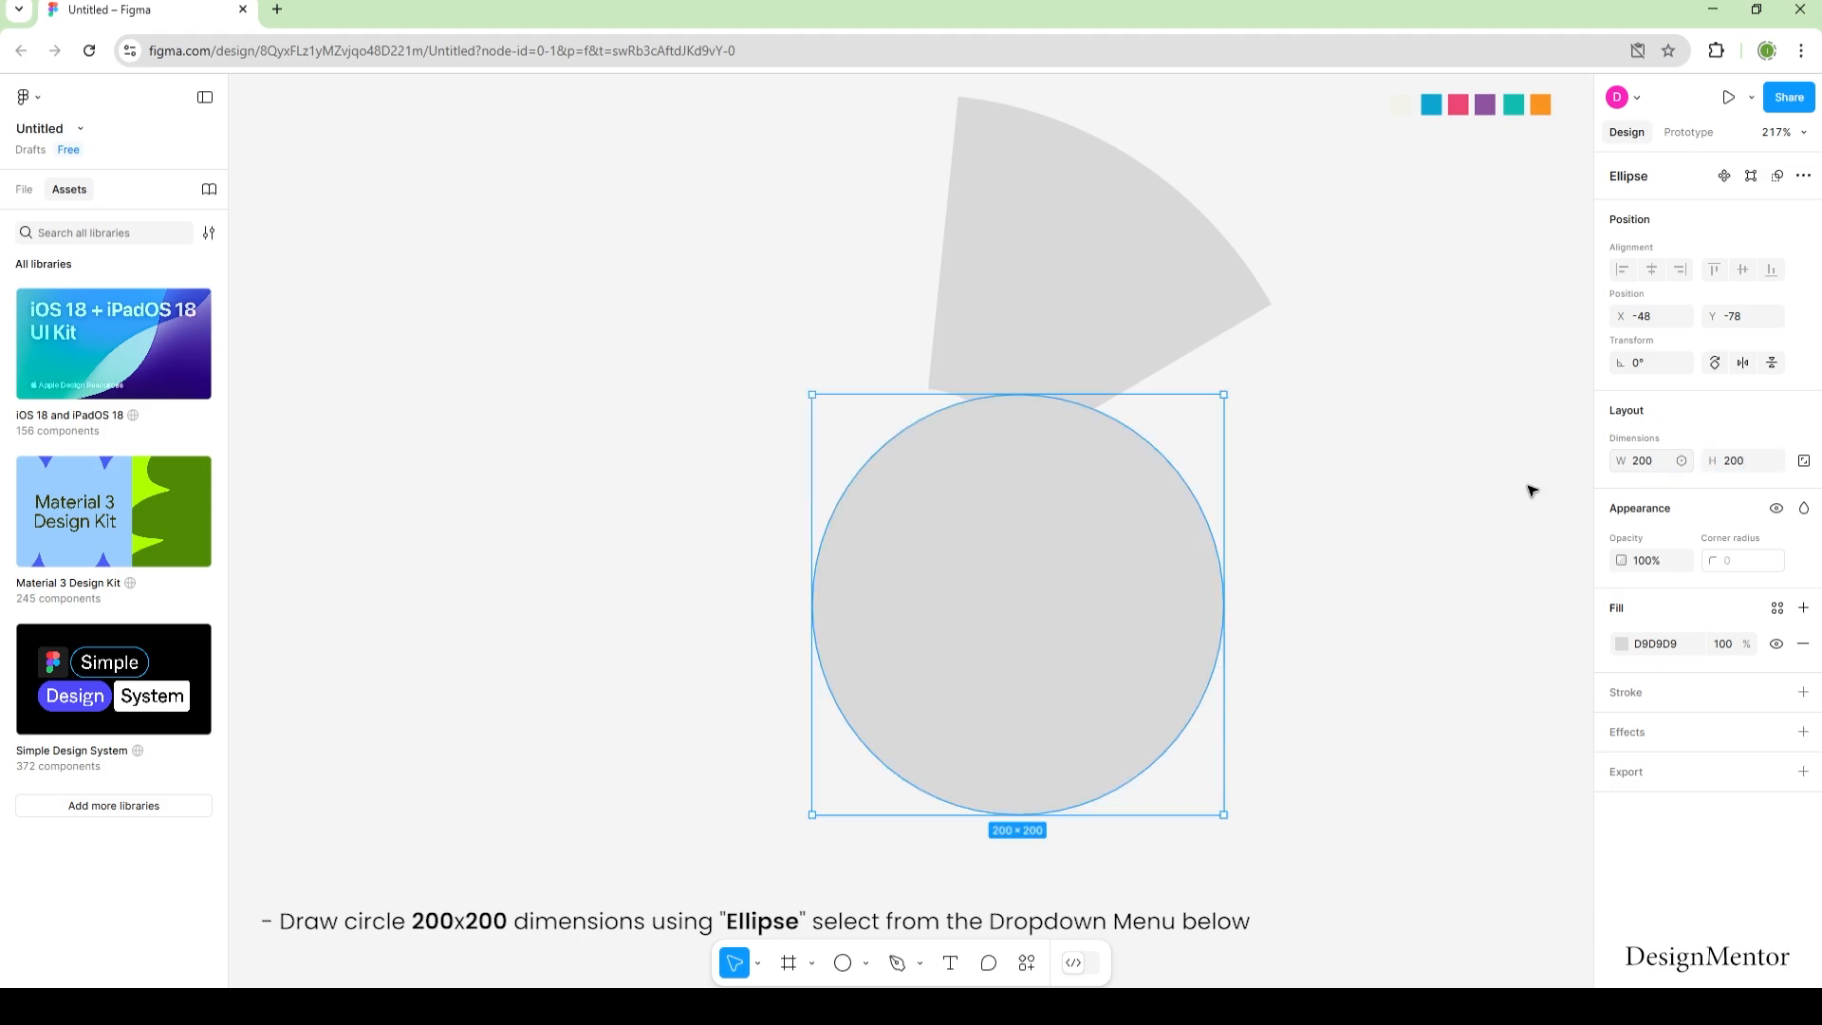
{"action": "left_click_drag", "start_coordinate": [1046, 608], "coordinate": [947, 521]}
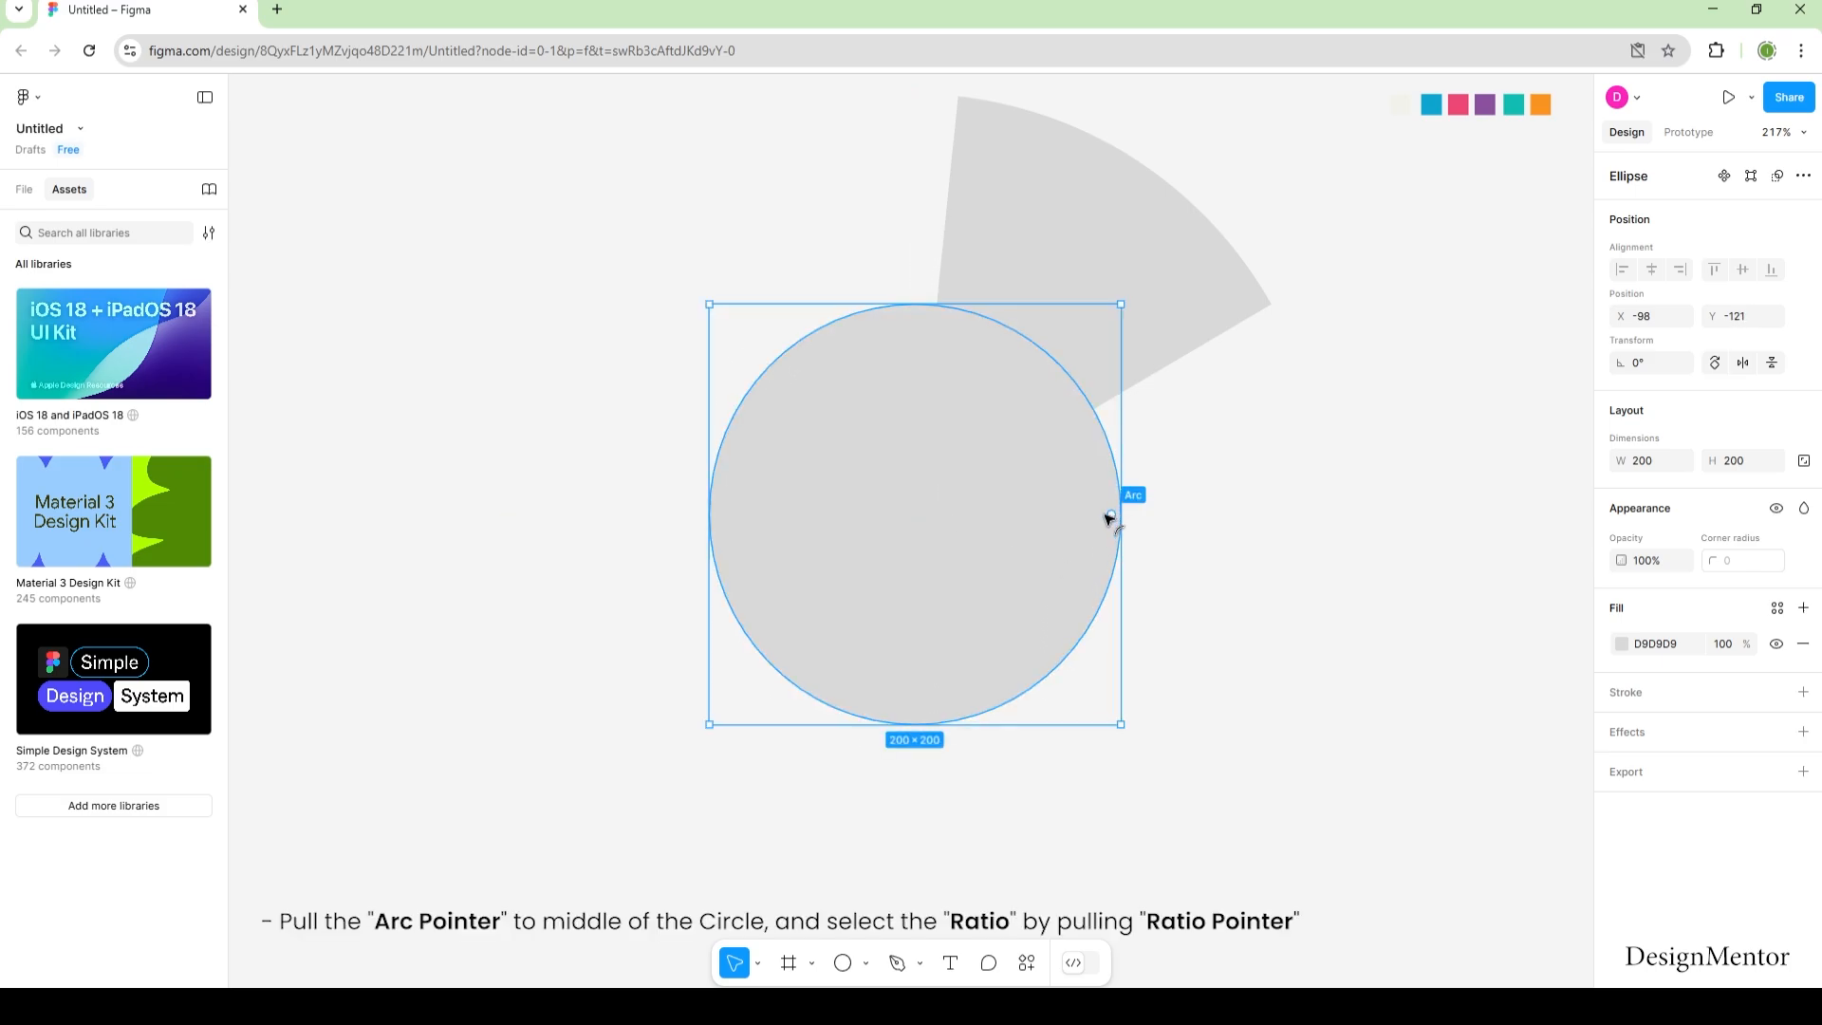
Step: Shape the 200 × 200 circle into an arc segment with about -24° start, 25% sweep and 61% ratio, beside the large segment
{"action": "left_click_drag", "start_coordinate": [1110, 518], "coordinate": [1021, 590]}
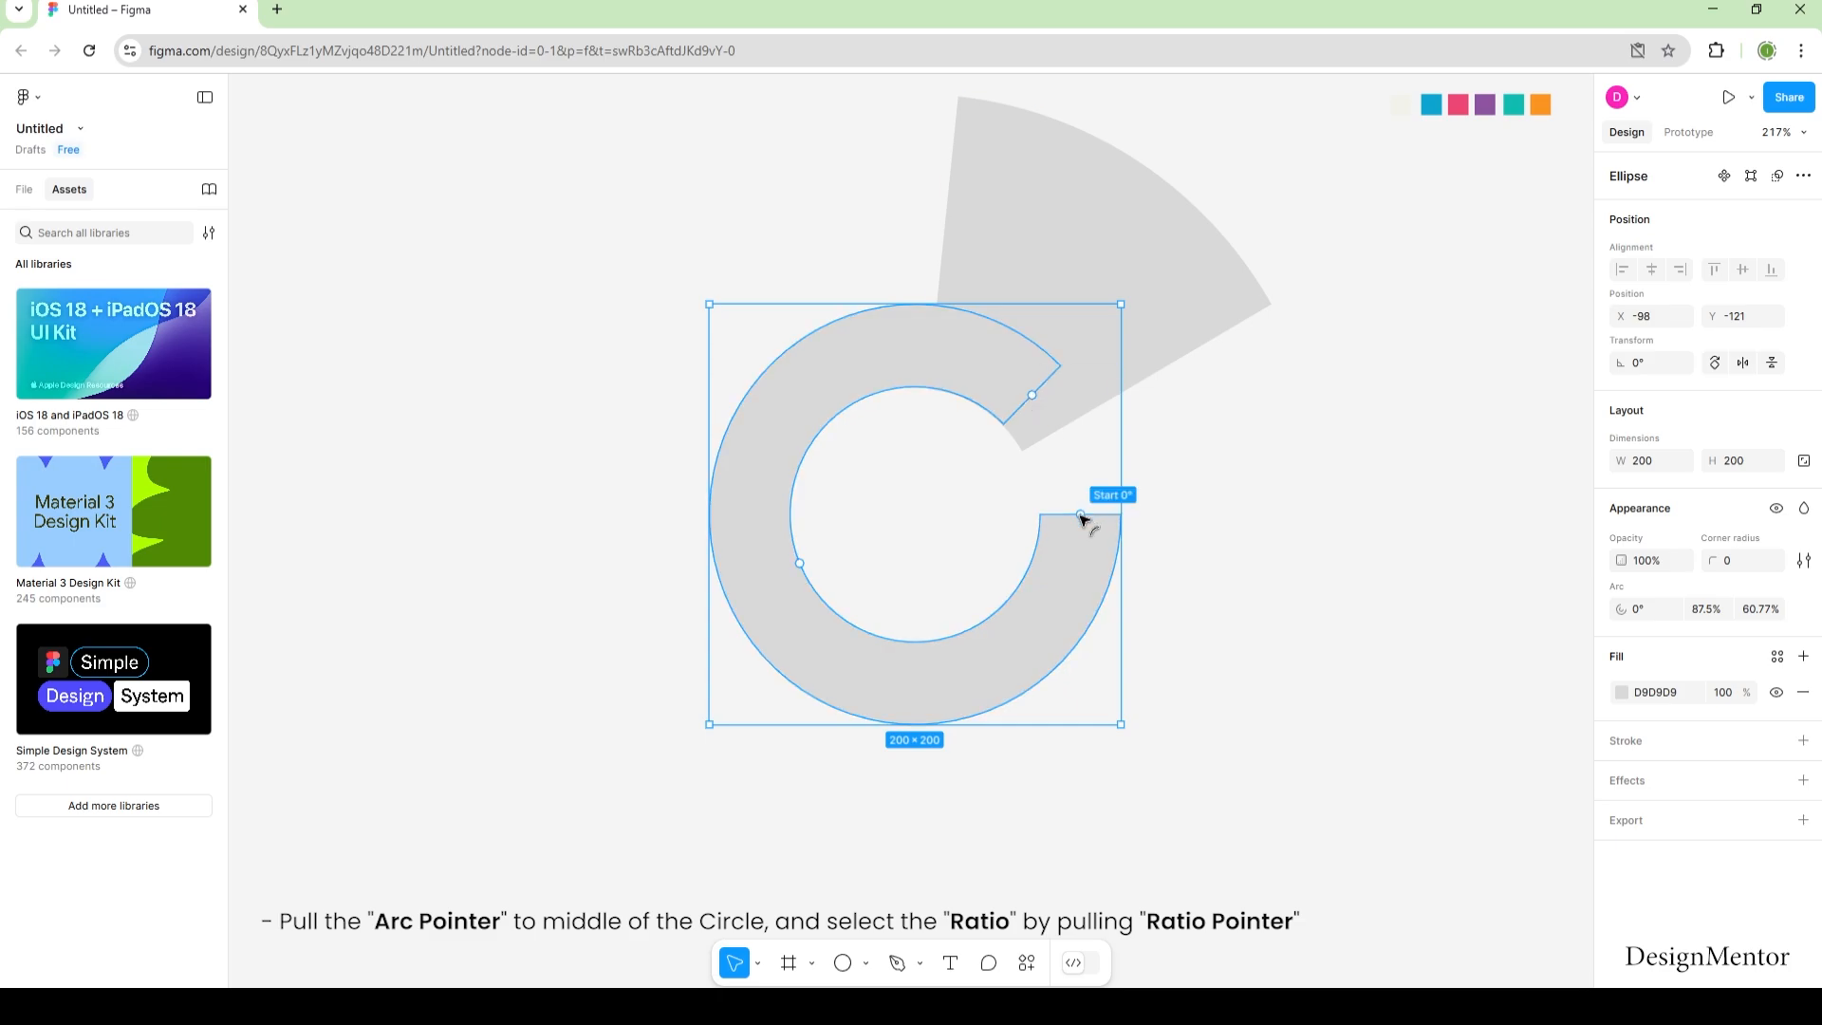
{"action": "left_click_drag", "start_coordinate": [1084, 516], "coordinate": [1069, 445]}
{"action": "left_click_drag", "start_coordinate": [974, 356], "coordinate": [960, 605]}
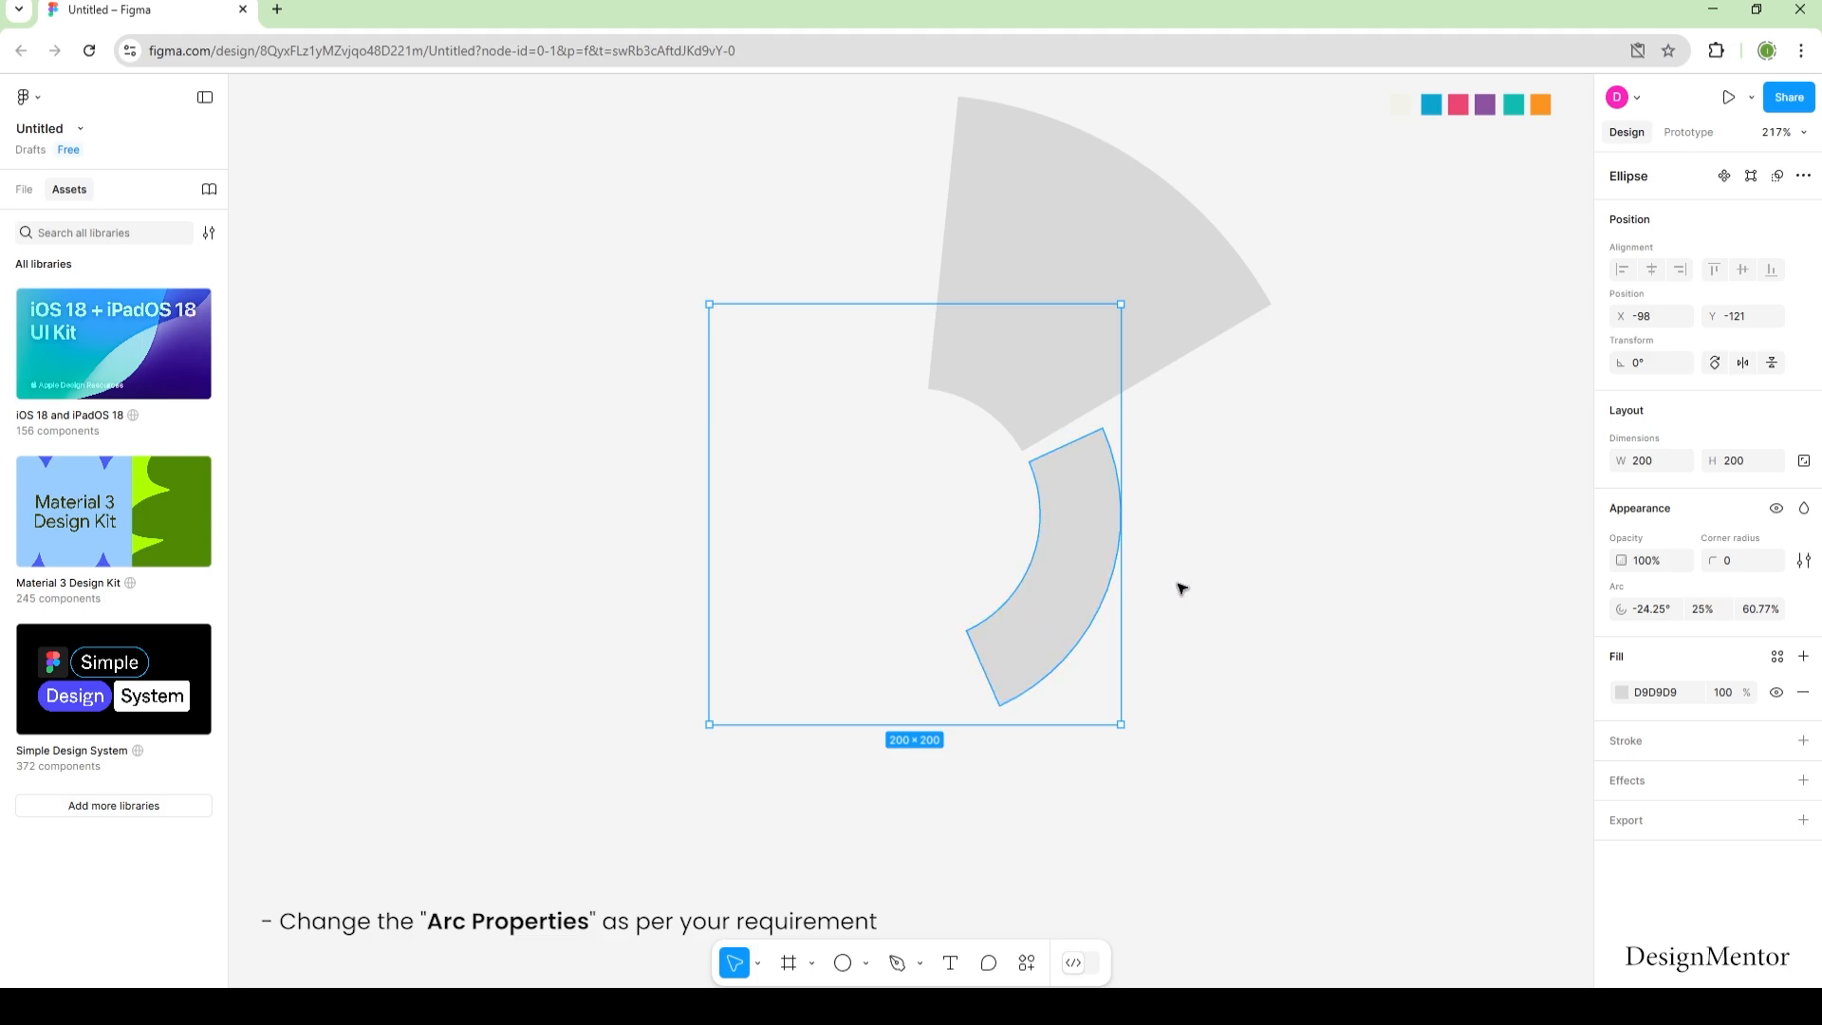
{"action": "left_click", "coordinate": [1237, 581]}
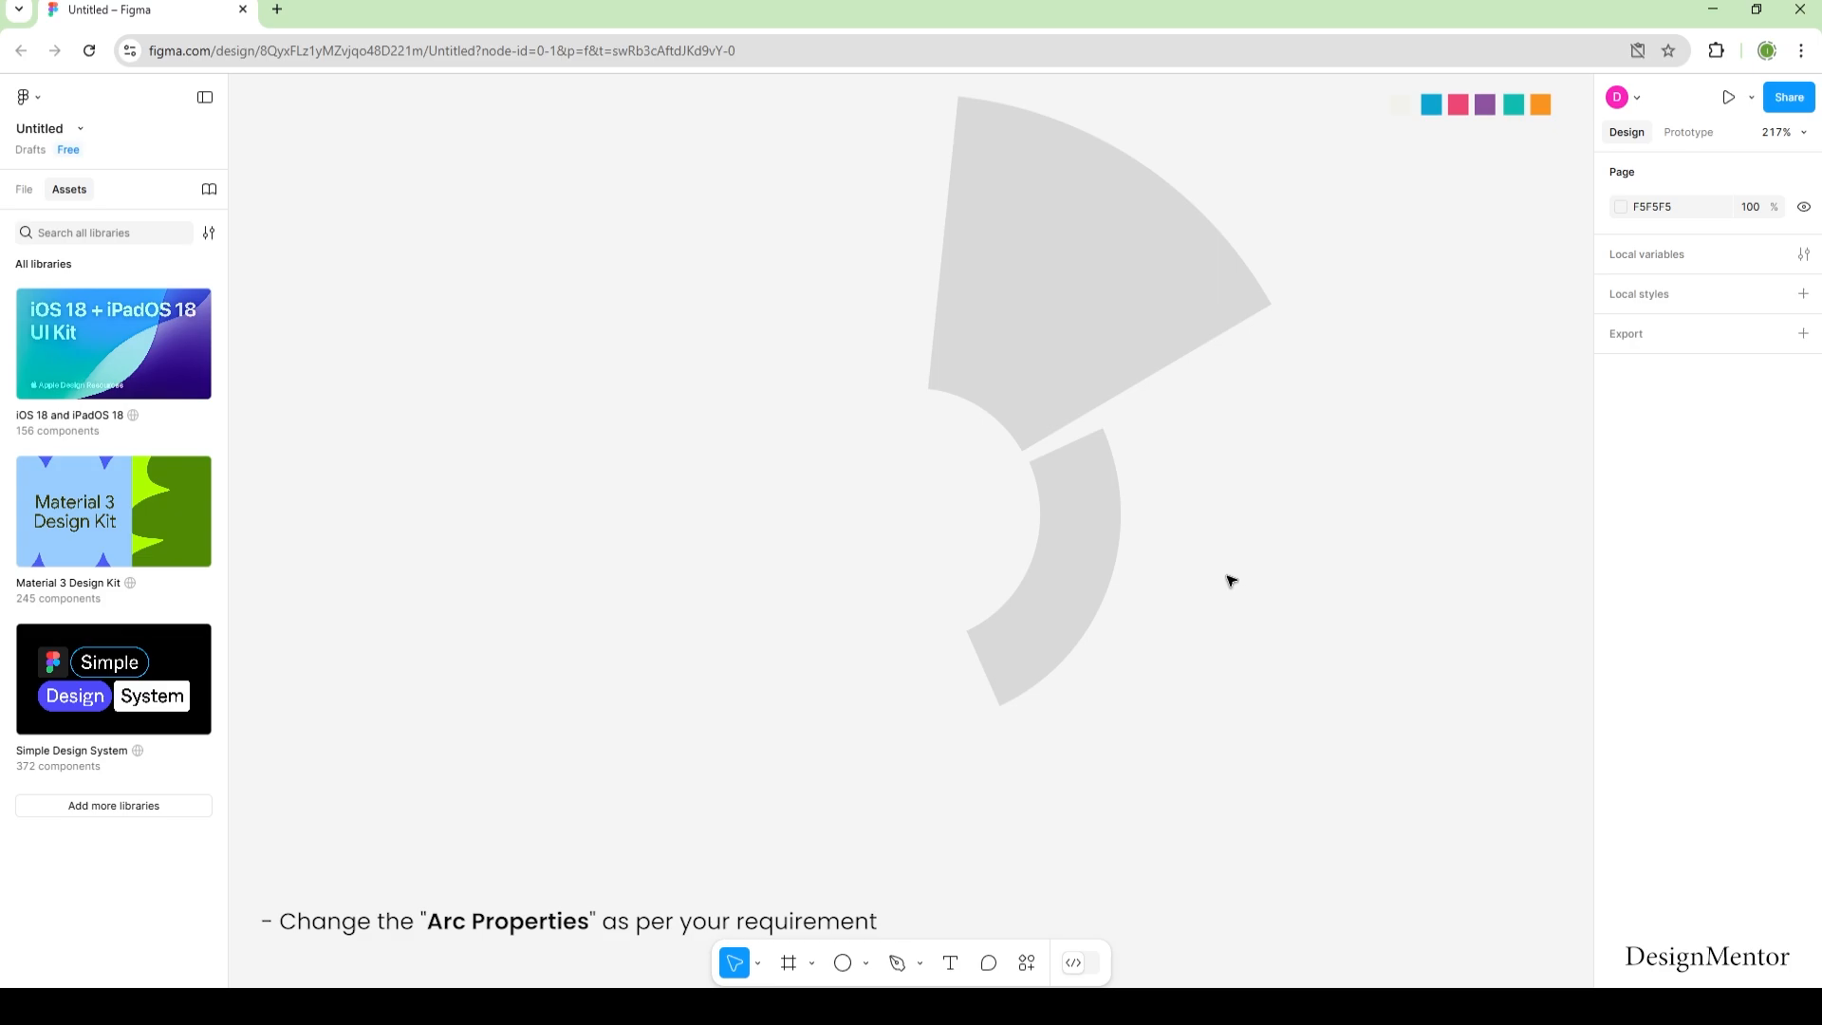
{"action": "left_click", "coordinate": [1106, 571]}
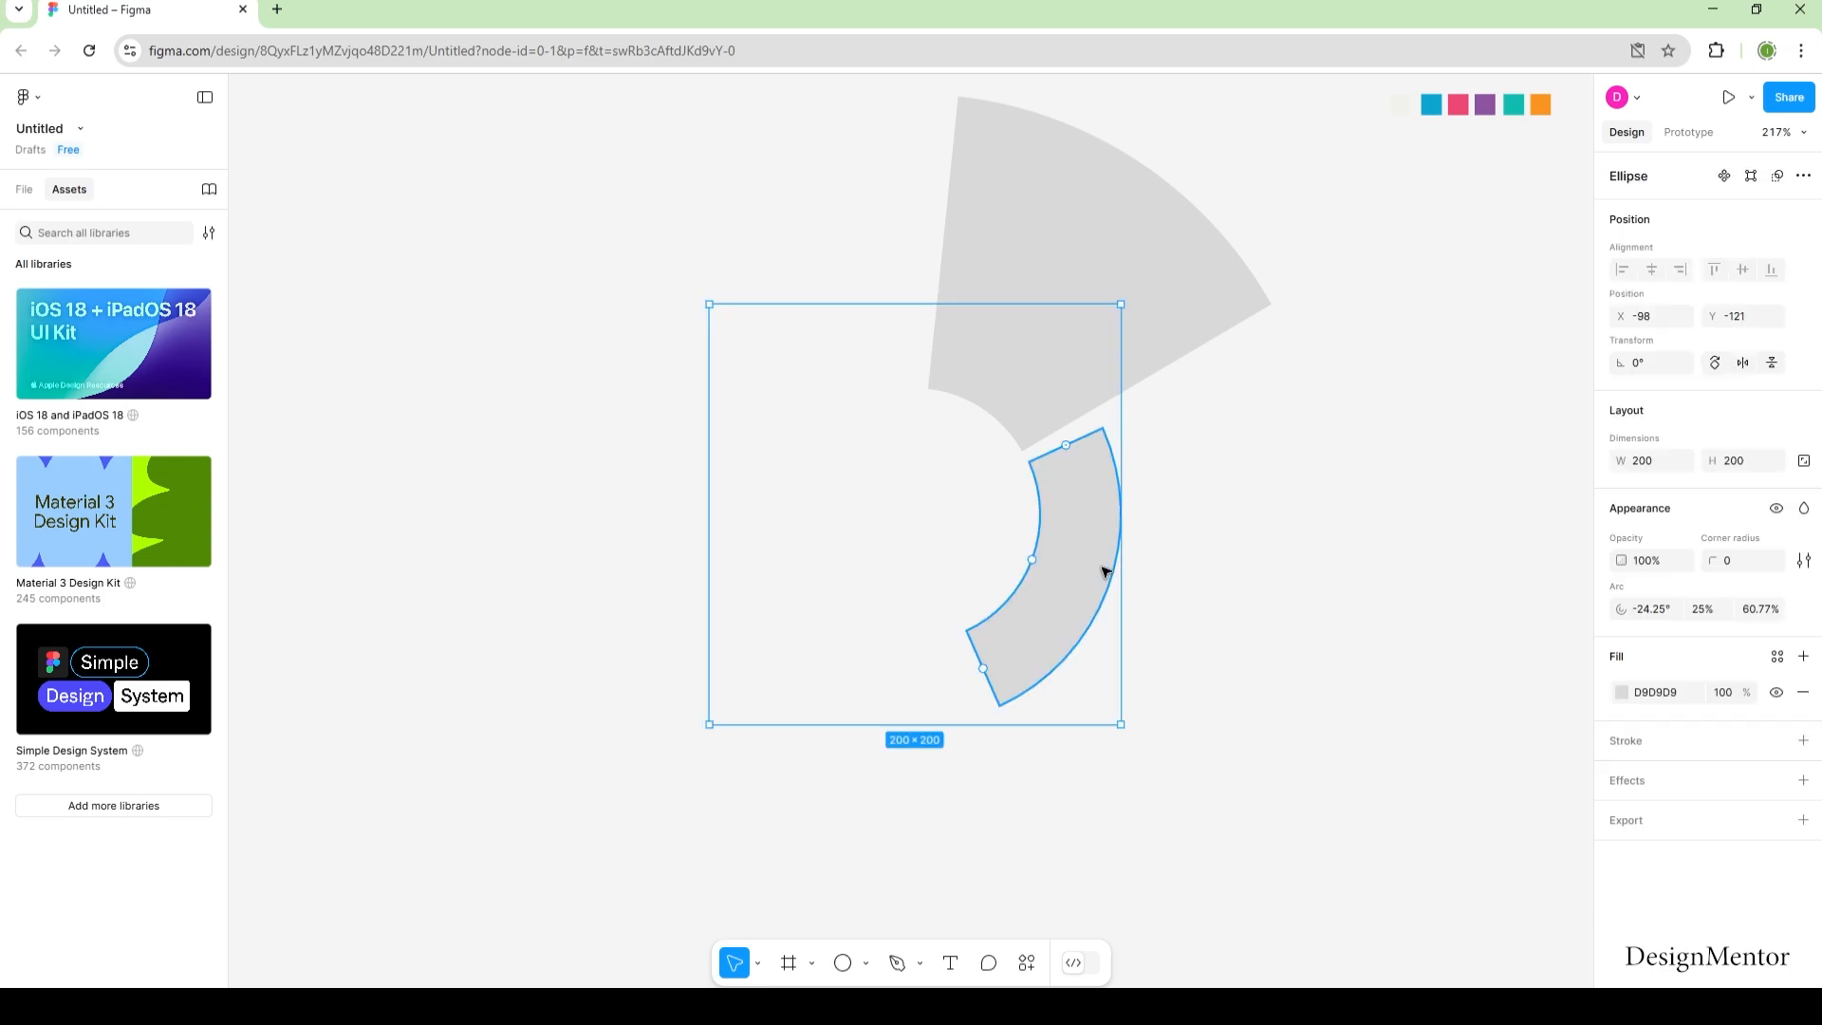
{"action": "left_click", "coordinate": [1352, 661]}
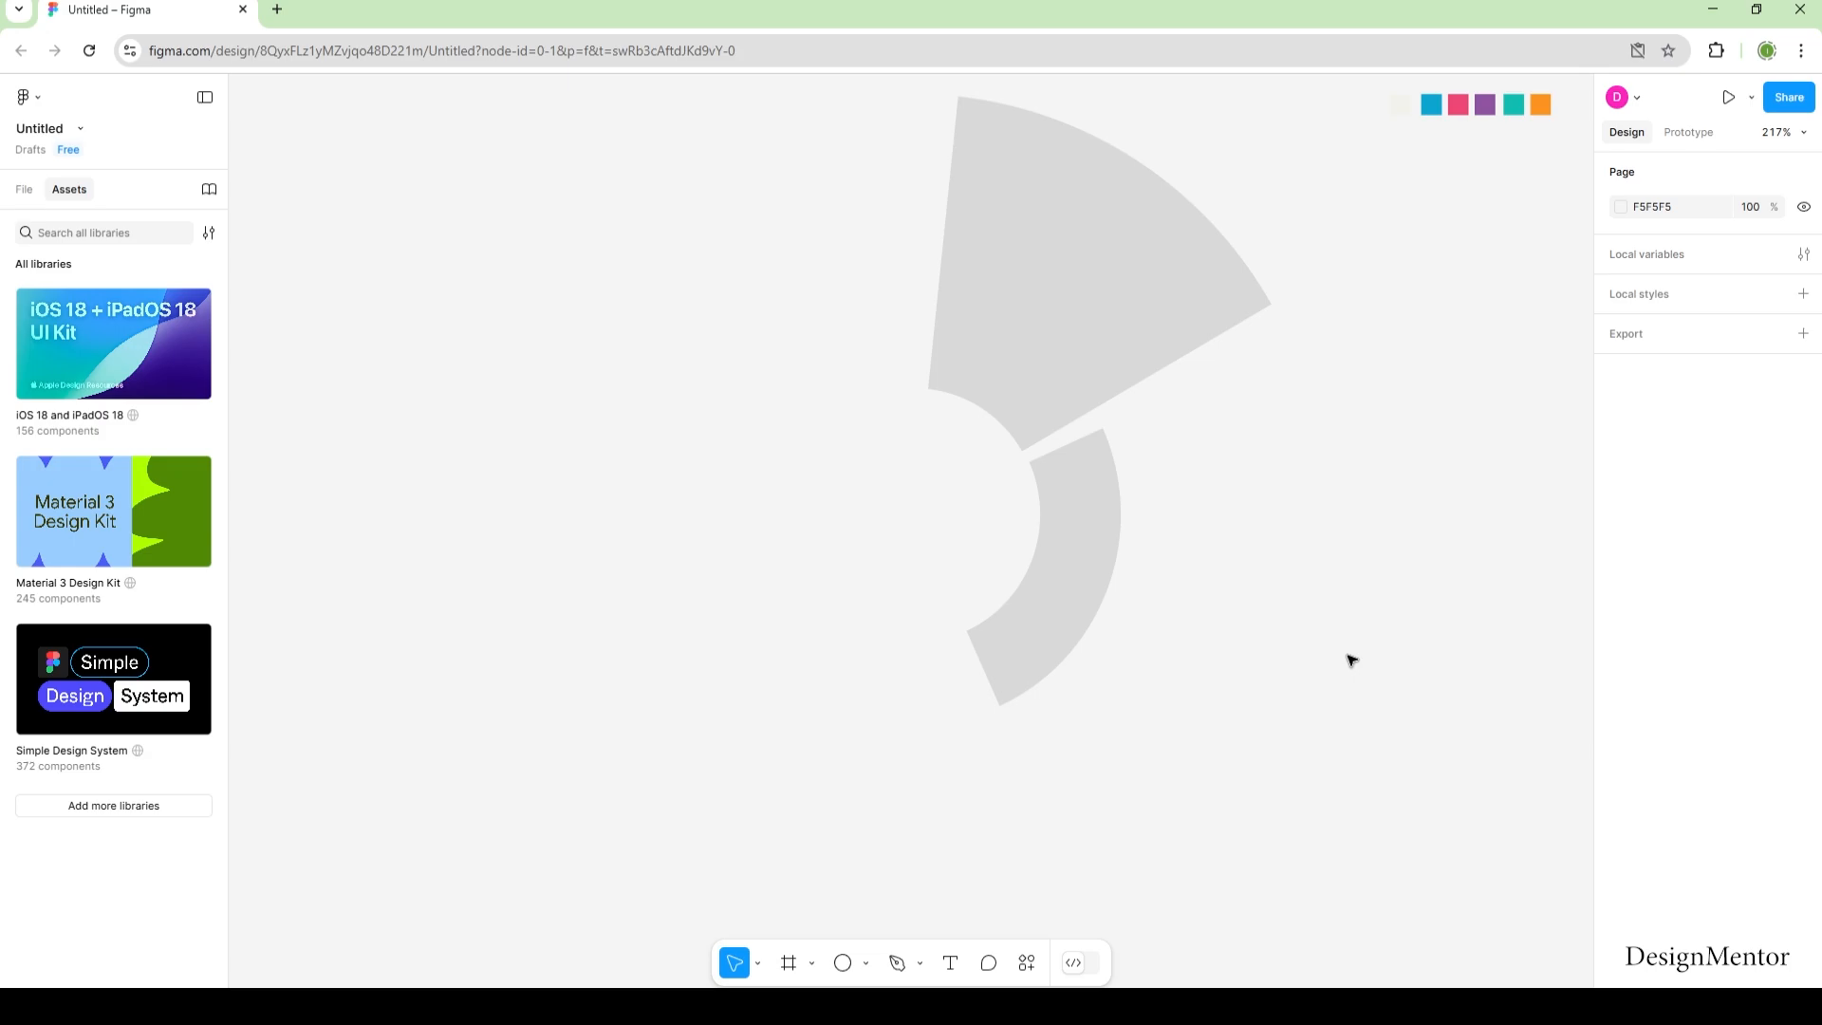
Step: Draw a 300 × 300 circle and centre it on the existing arcs at X -148, Y -171
{"action": "left_click", "coordinate": [842, 962]}
{"action": "left_click", "coordinate": [922, 519]}
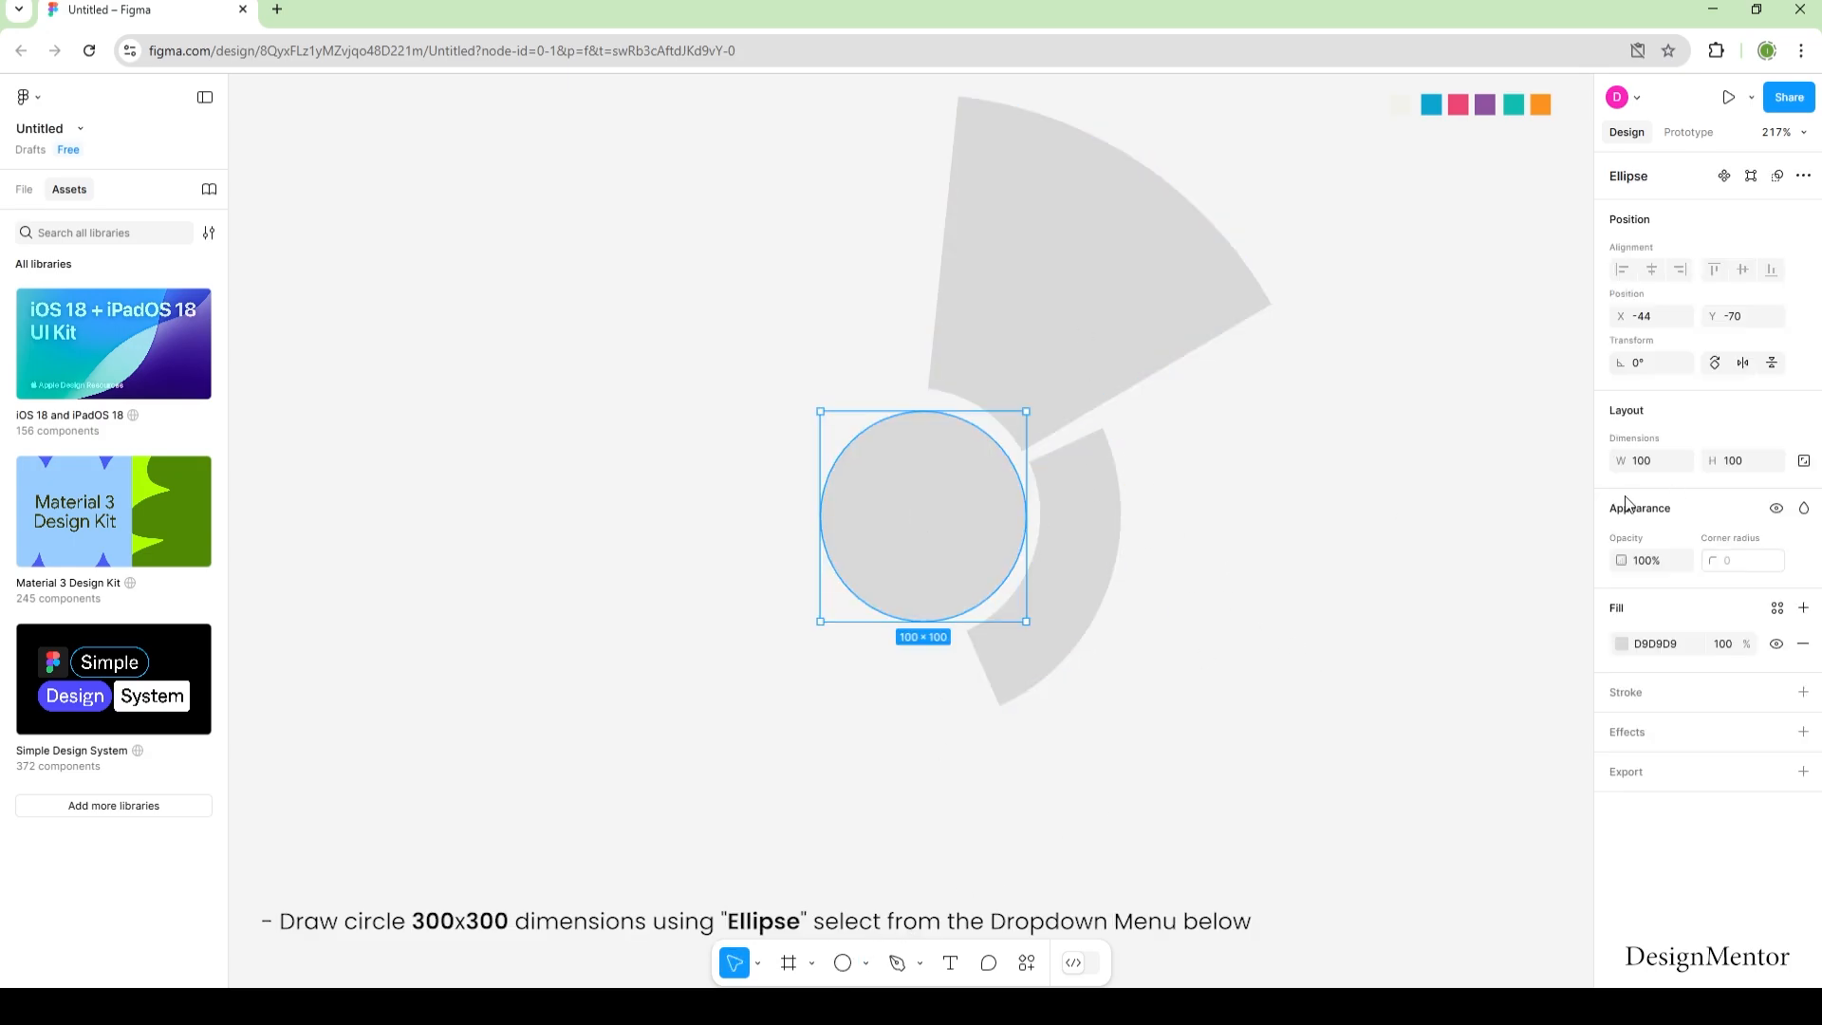
{"action": "type", "text": "300"}
{"action": "key", "text": "Tab"}
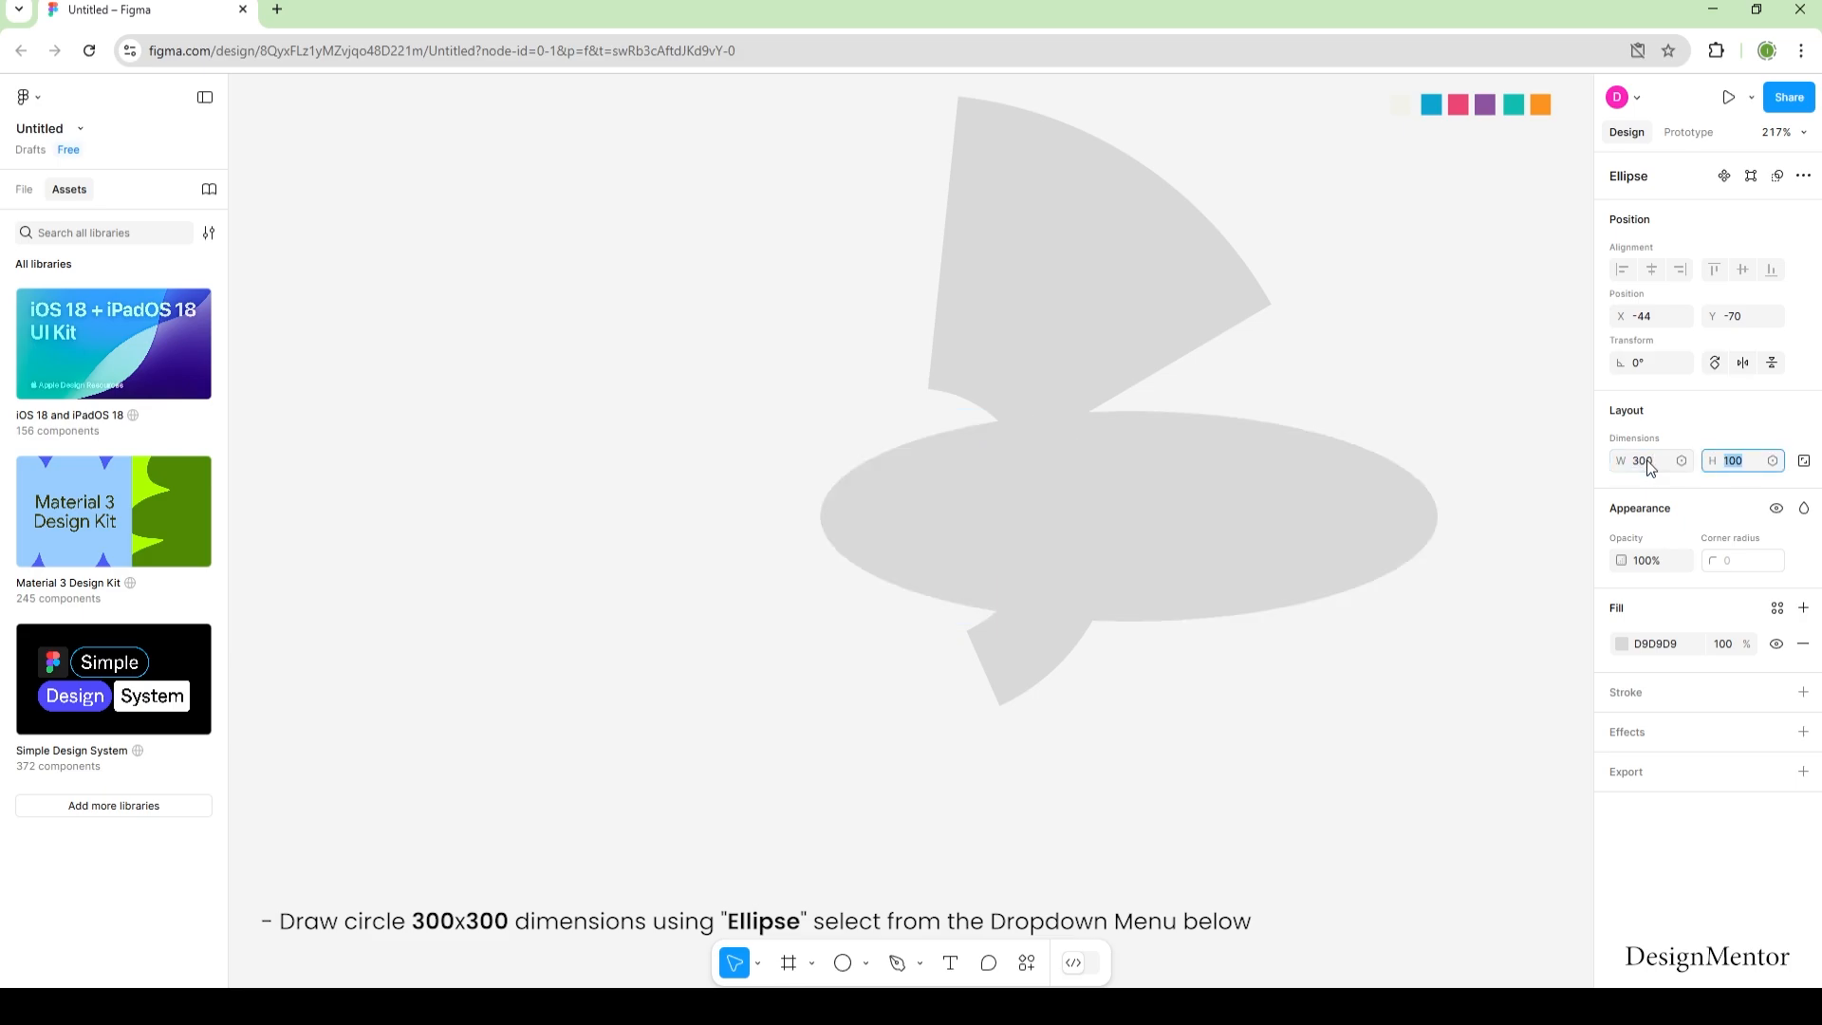
{"action": "key", "text": "Return"}
{"action": "left_click_drag", "start_coordinate": [1212, 731], "coordinate": [1021, 499]}
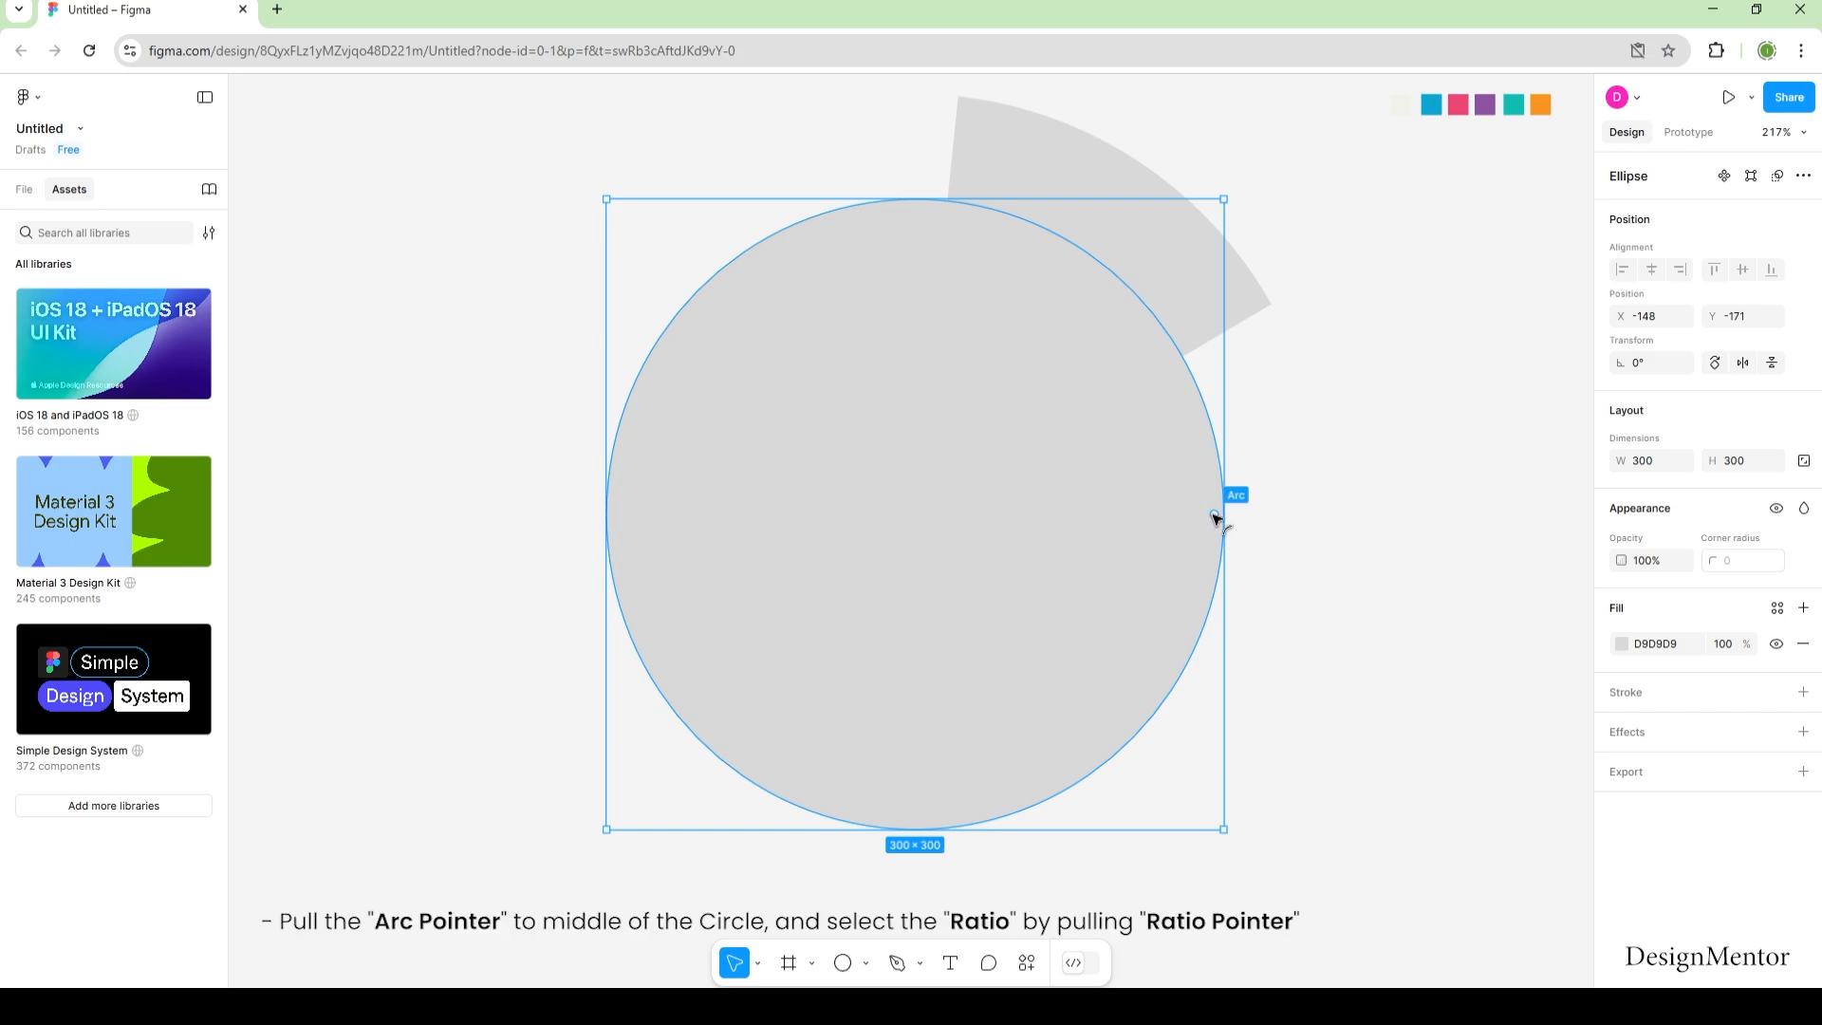
Step: Shape the 300 × 300 circle into an arc segment with about 70° start, 18.5% sweep and 40% ratio, following the small segment
{"action": "left_click_drag", "start_coordinate": [1222, 514], "coordinate": [1004, 607]}
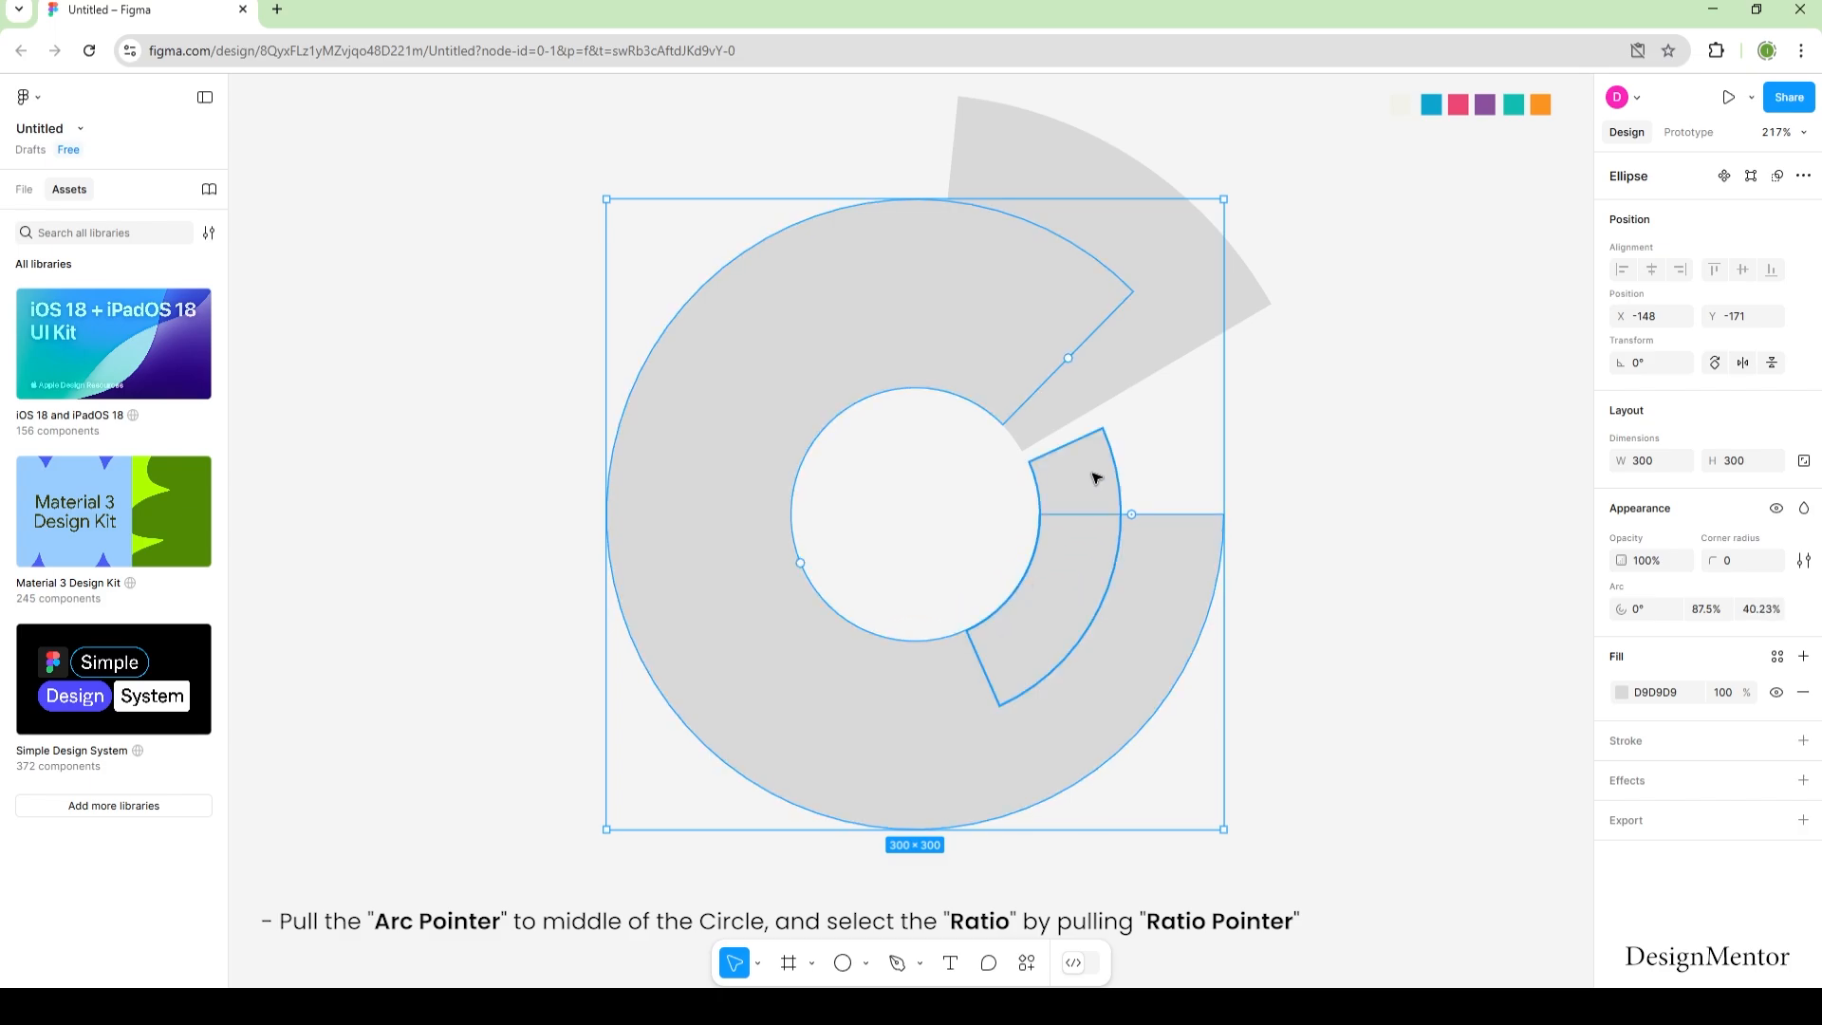
{"action": "left_click_drag", "start_coordinate": [1070, 360], "coordinate": [712, 581]}
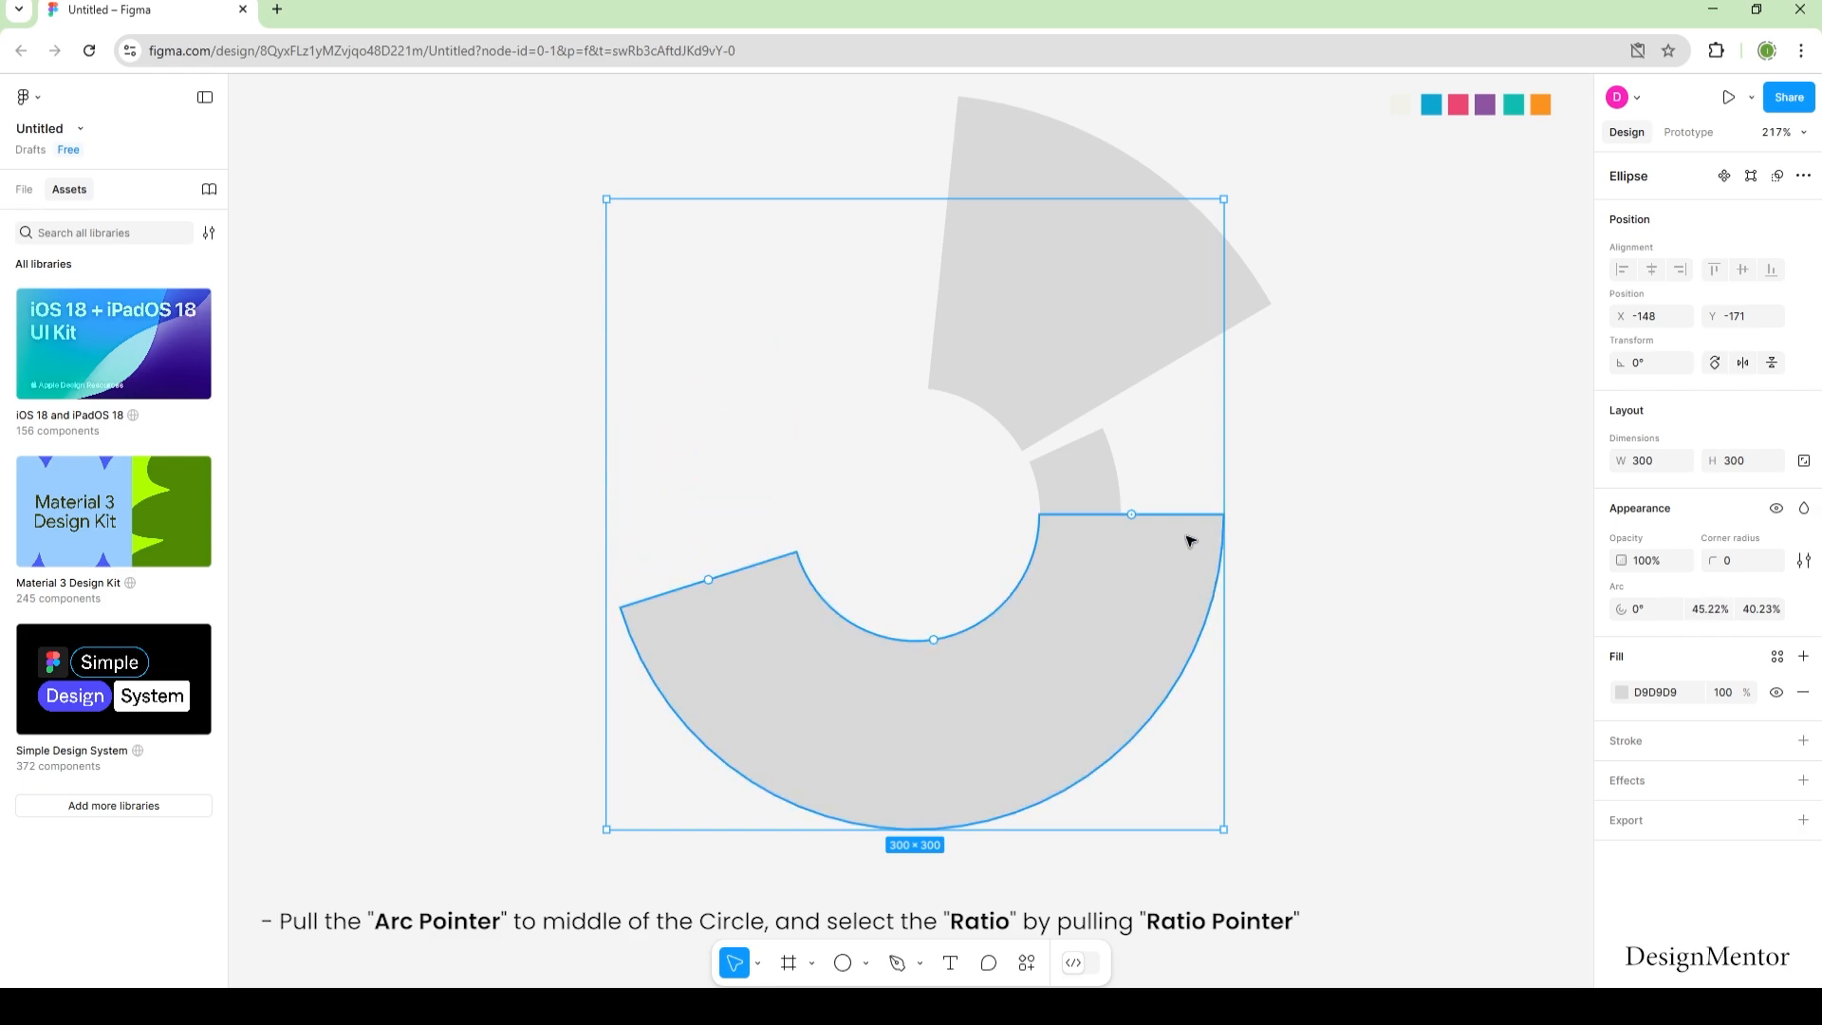
{"action": "left_click_drag", "start_coordinate": [1132, 514], "coordinate": [988, 714]}
{"action": "left_click_drag", "start_coordinate": [784, 340], "coordinate": [795, 604]}
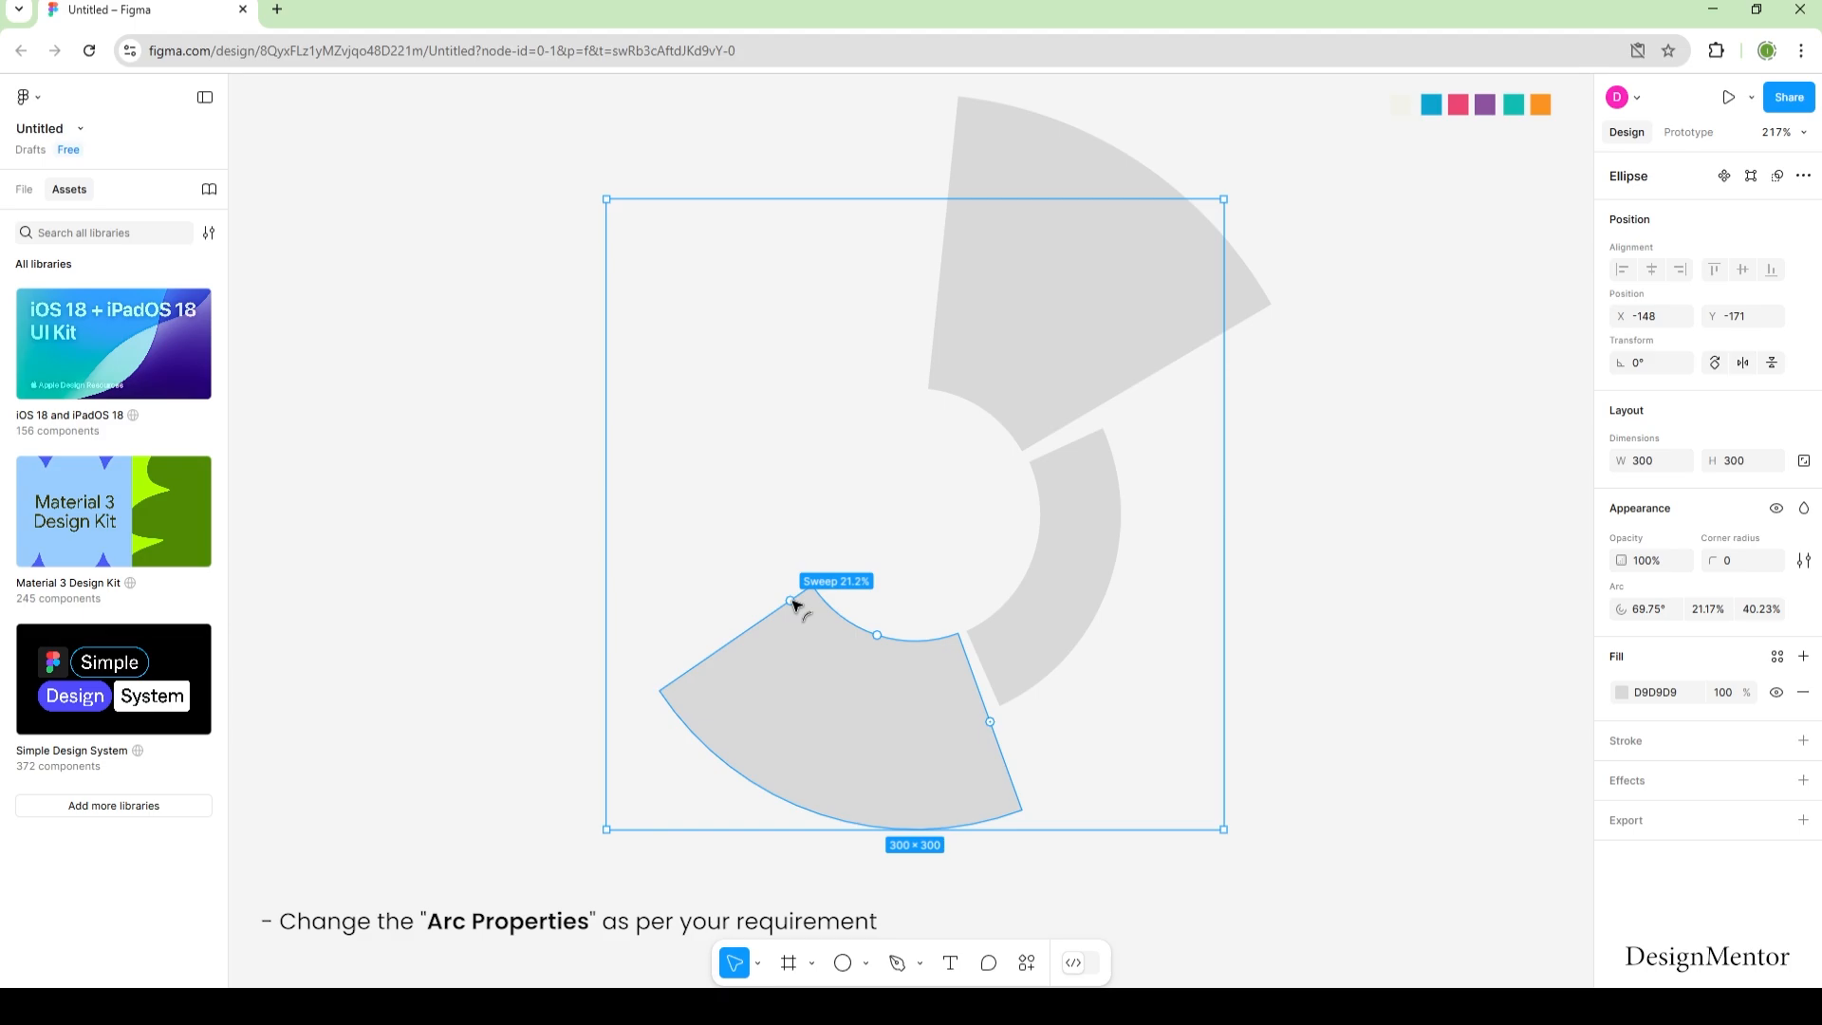
{"action": "left_click_drag", "start_coordinate": [795, 605], "coordinate": [809, 613]}
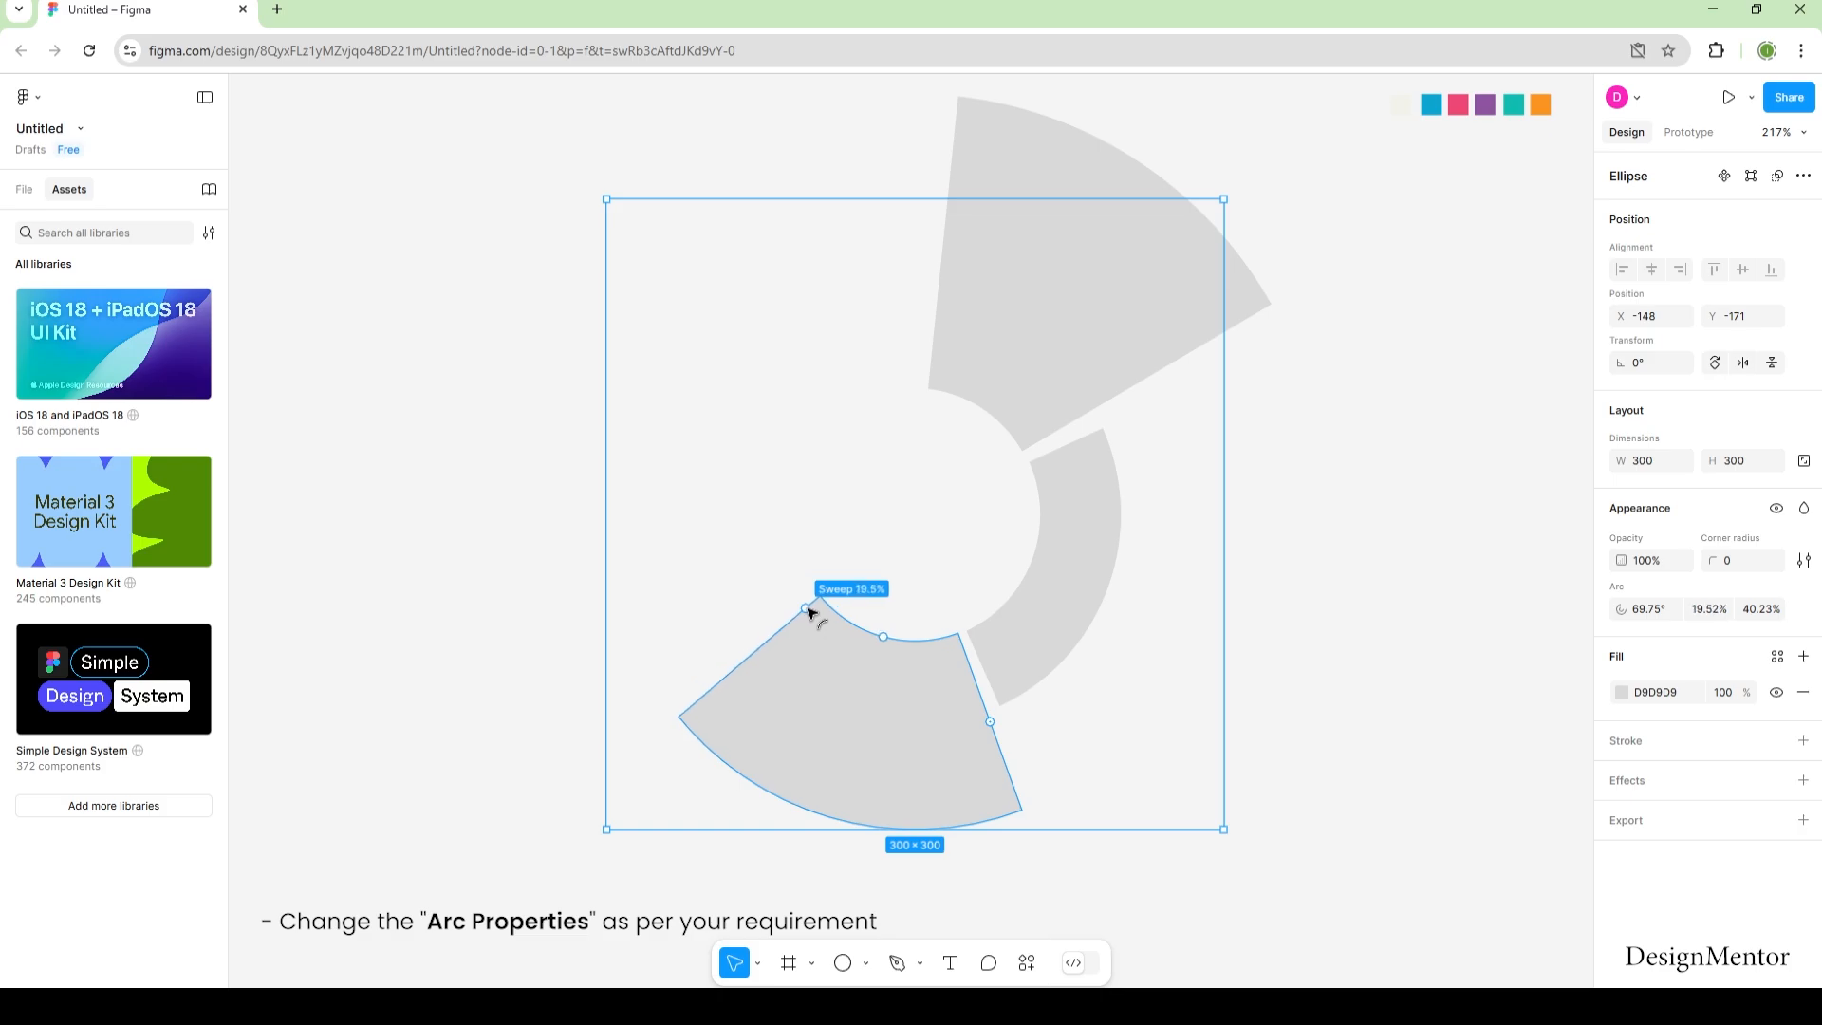
{"action": "left_click_drag", "start_coordinate": [808, 612], "coordinate": [820, 615]}
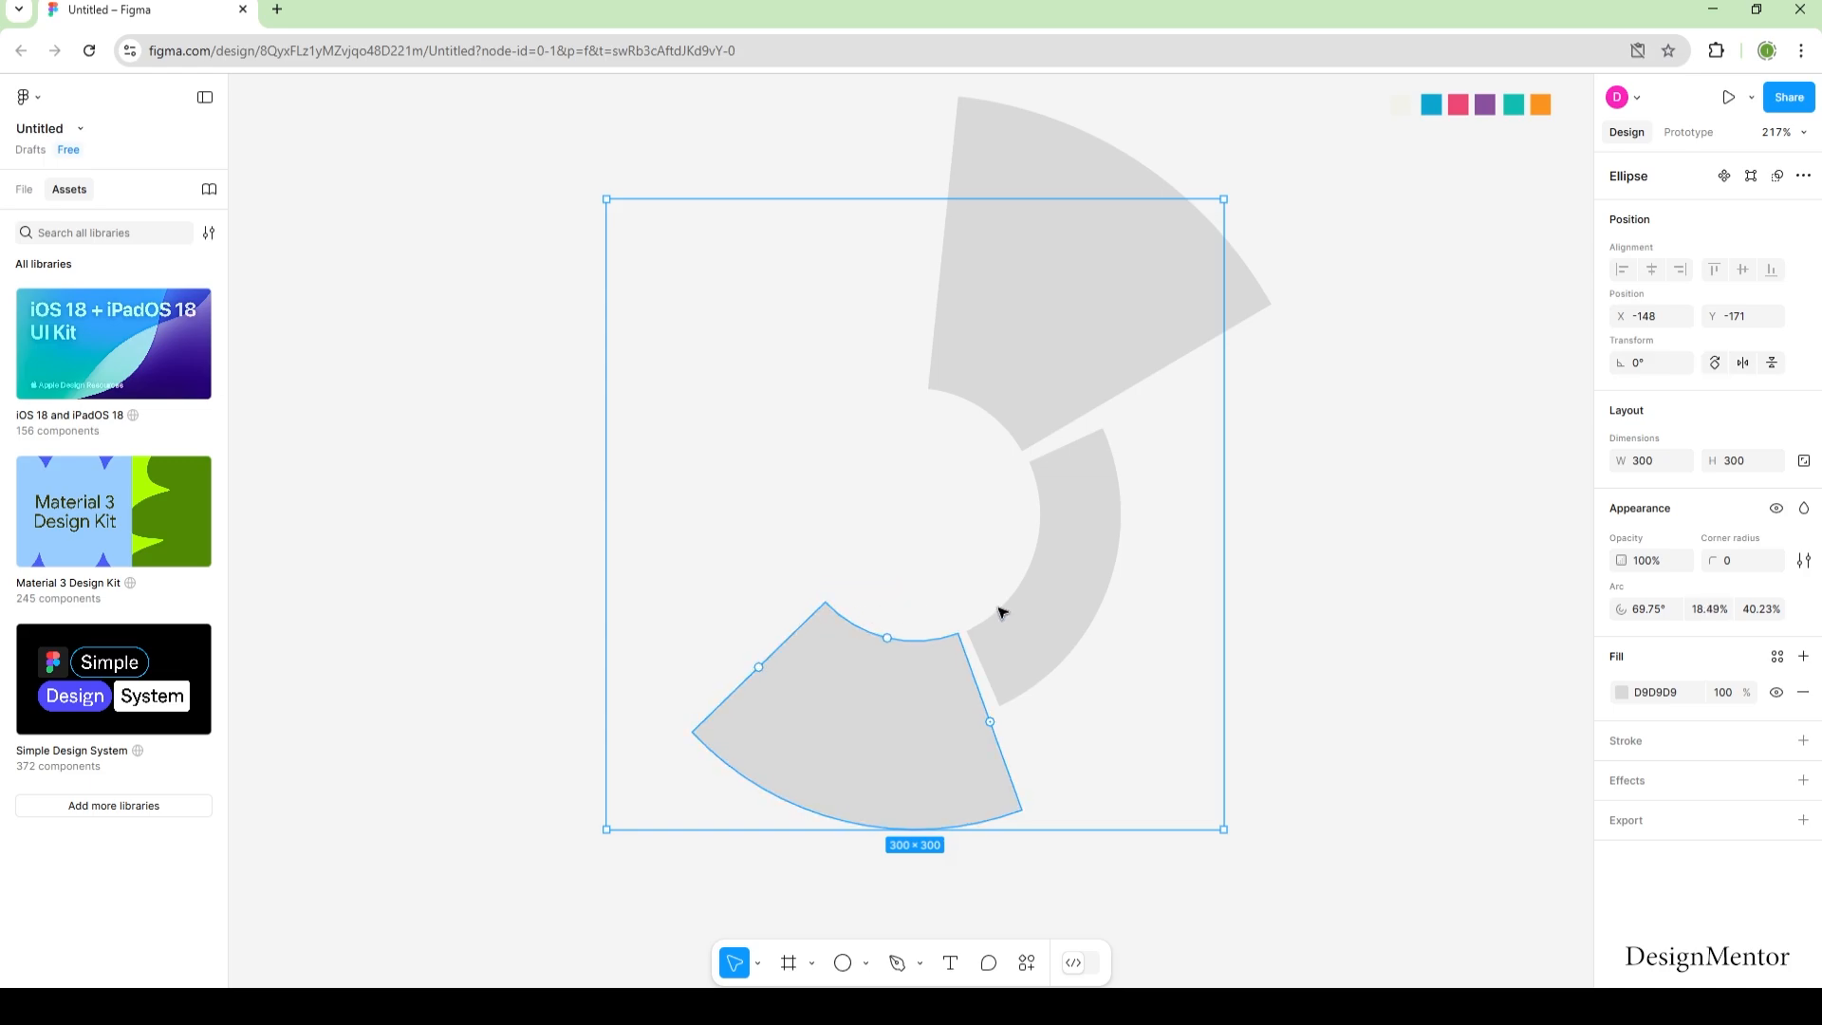
{"action": "left_click", "coordinate": [1298, 619]}
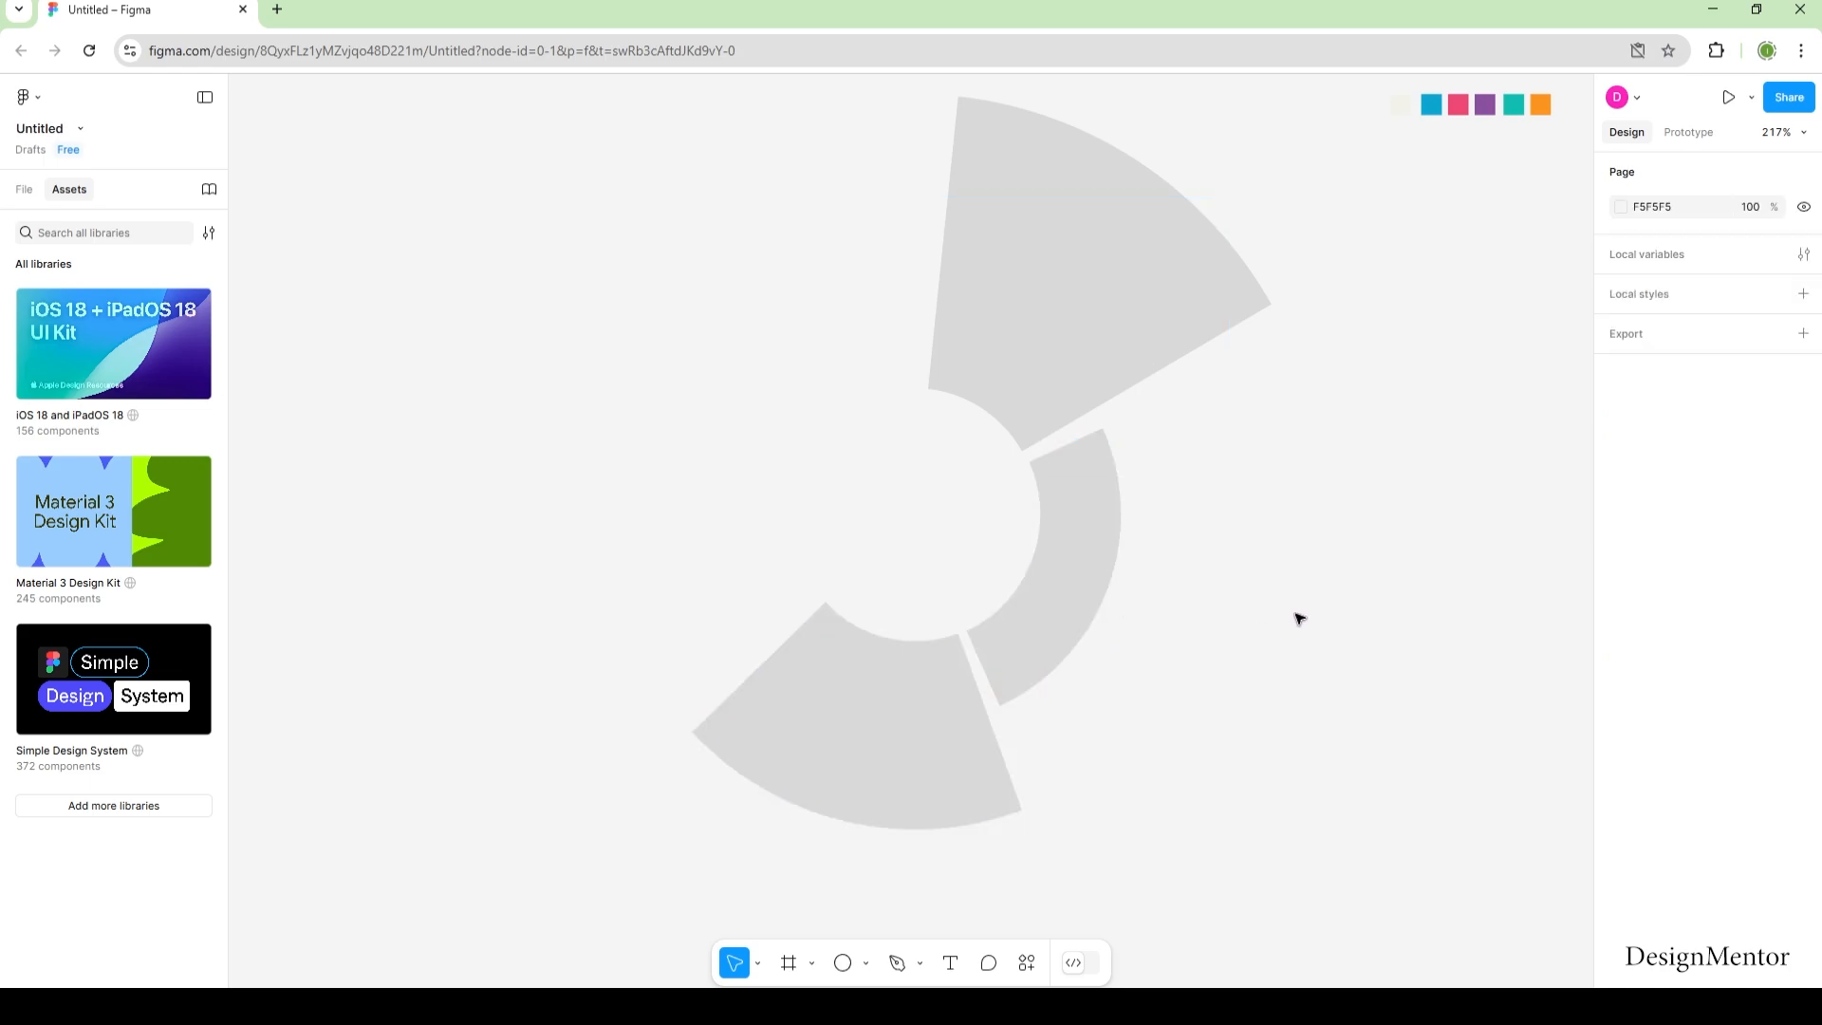
Step: Draw a 350 × 350 circle and centre it on the existing arcs at X -173, Y -196
{"action": "left_click", "coordinate": [843, 964]}
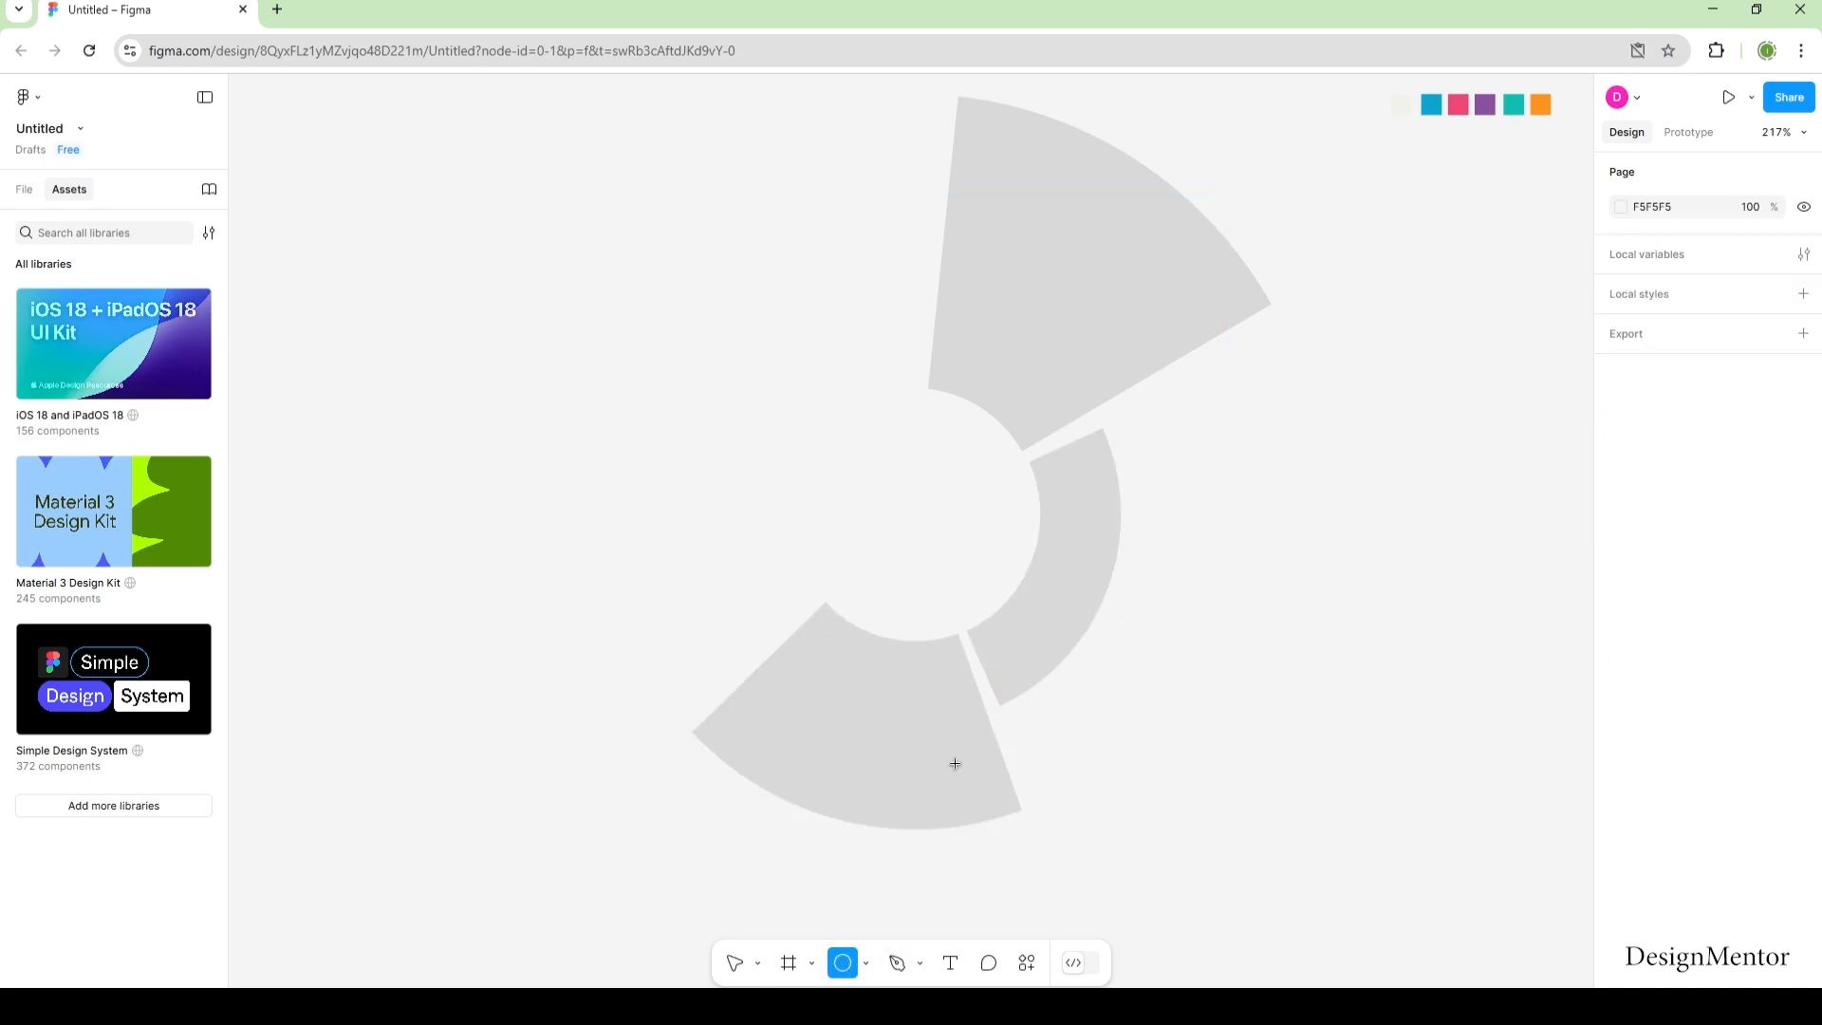
{"action": "left_click", "coordinate": [923, 517]}
{"action": "left_click", "coordinate": [1660, 464]}
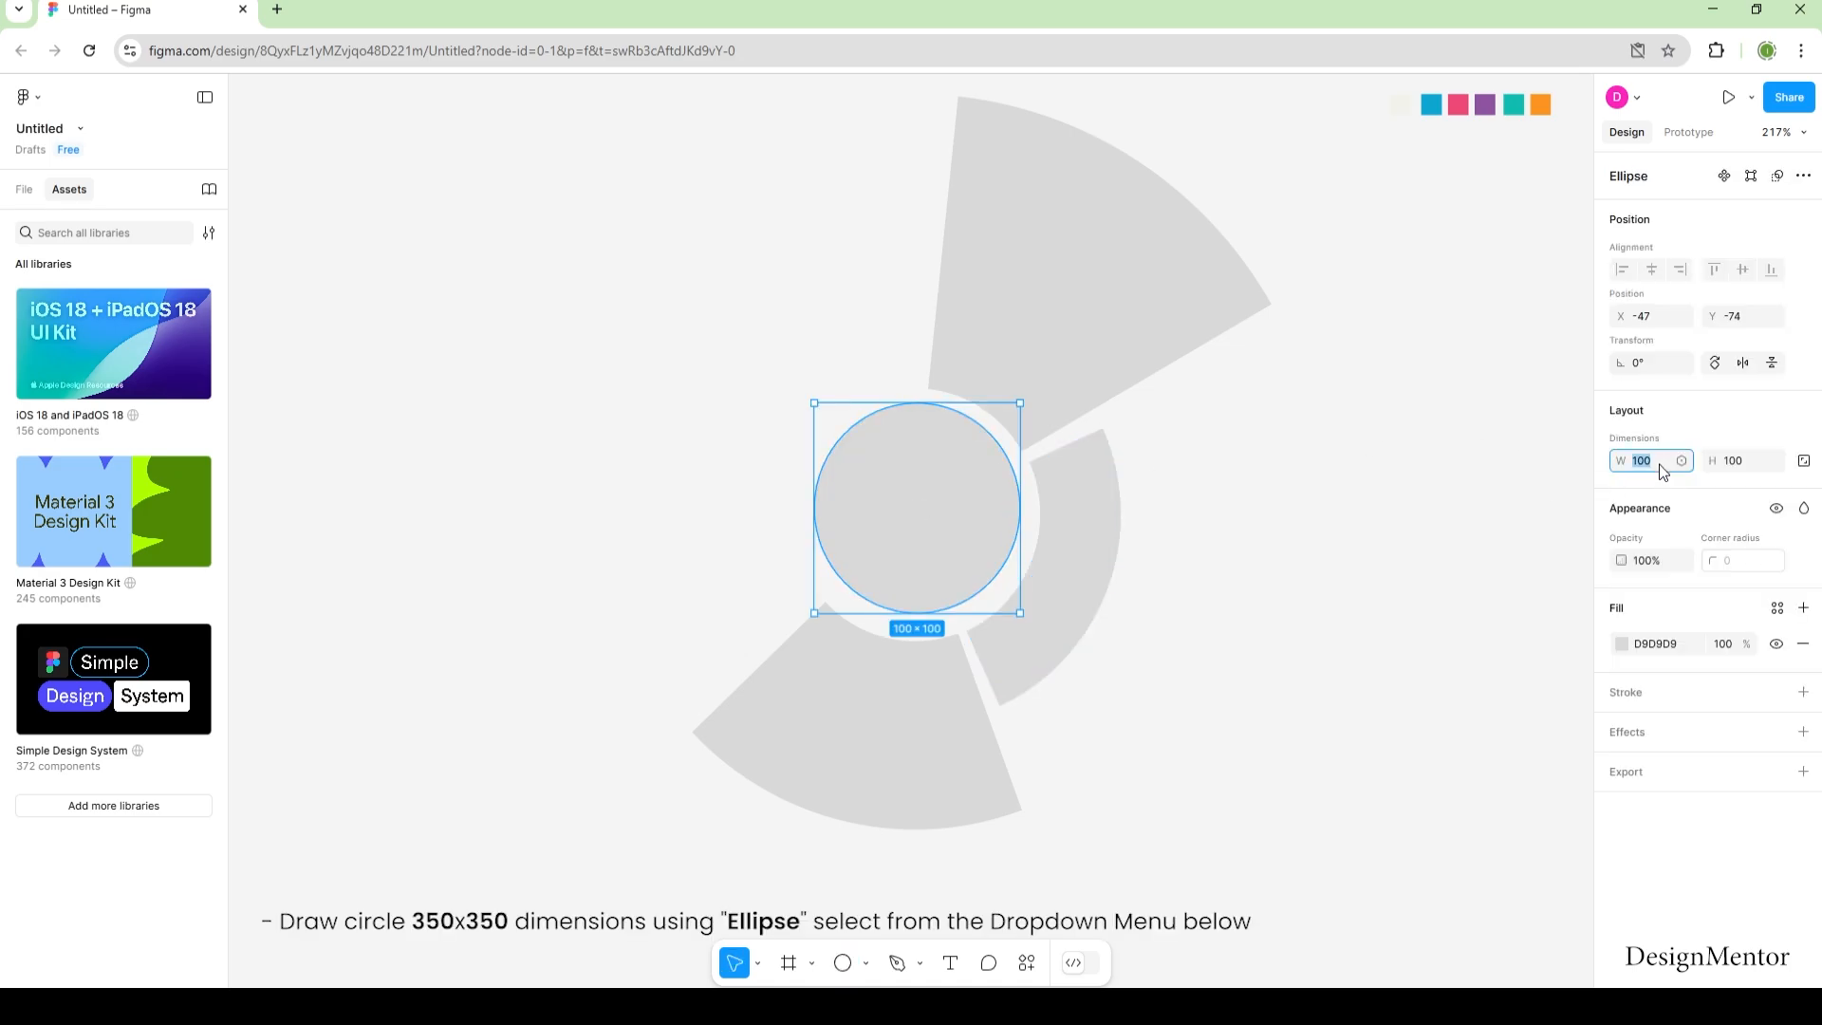
{"action": "key", "text": "Tab"}
{"action": "type", "text": "350"}
{"action": "key", "text": "Return"}
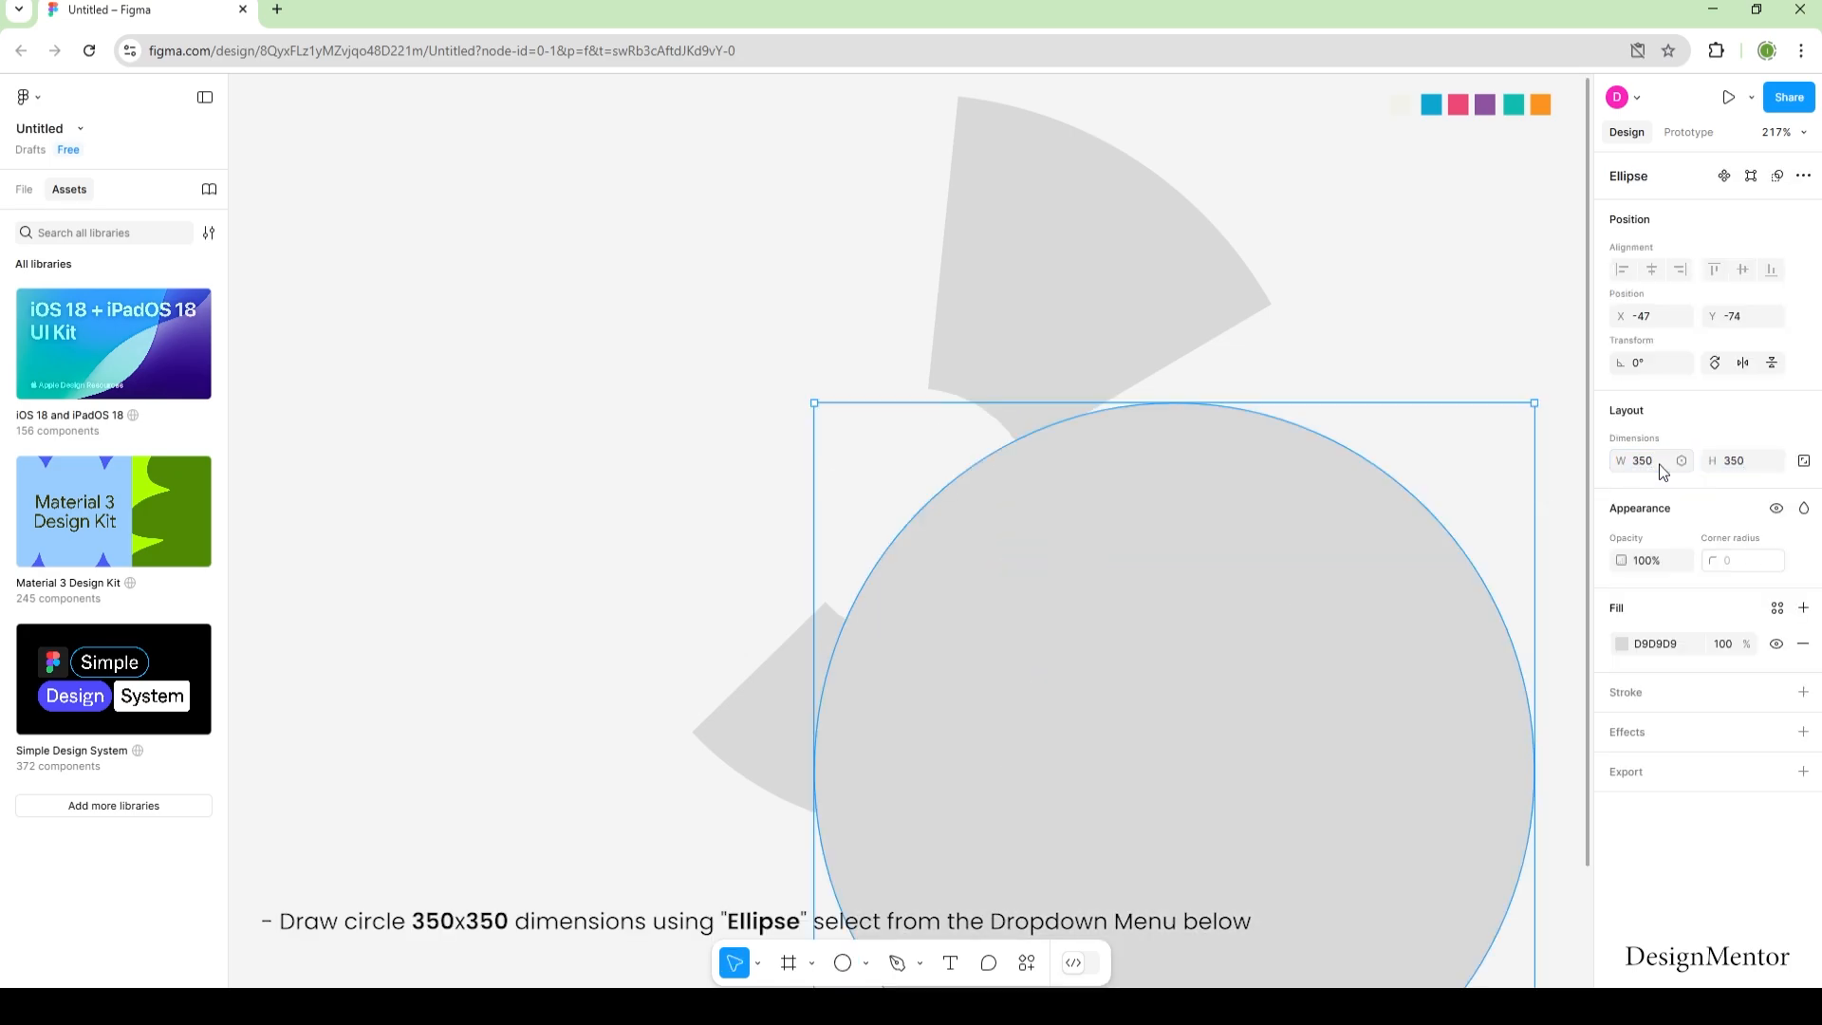
{"action": "left_click_drag", "start_coordinate": [1269, 651], "coordinate": [1056, 439]}
Step: Shape the 350 × 350 circle into an arc segment with about 140.5° start, 20.9% sweep and 35% ratio, following the 300 × 300 segment
{"action": "left_click_drag", "start_coordinate": [1271, 513], "coordinate": [1030, 594]}
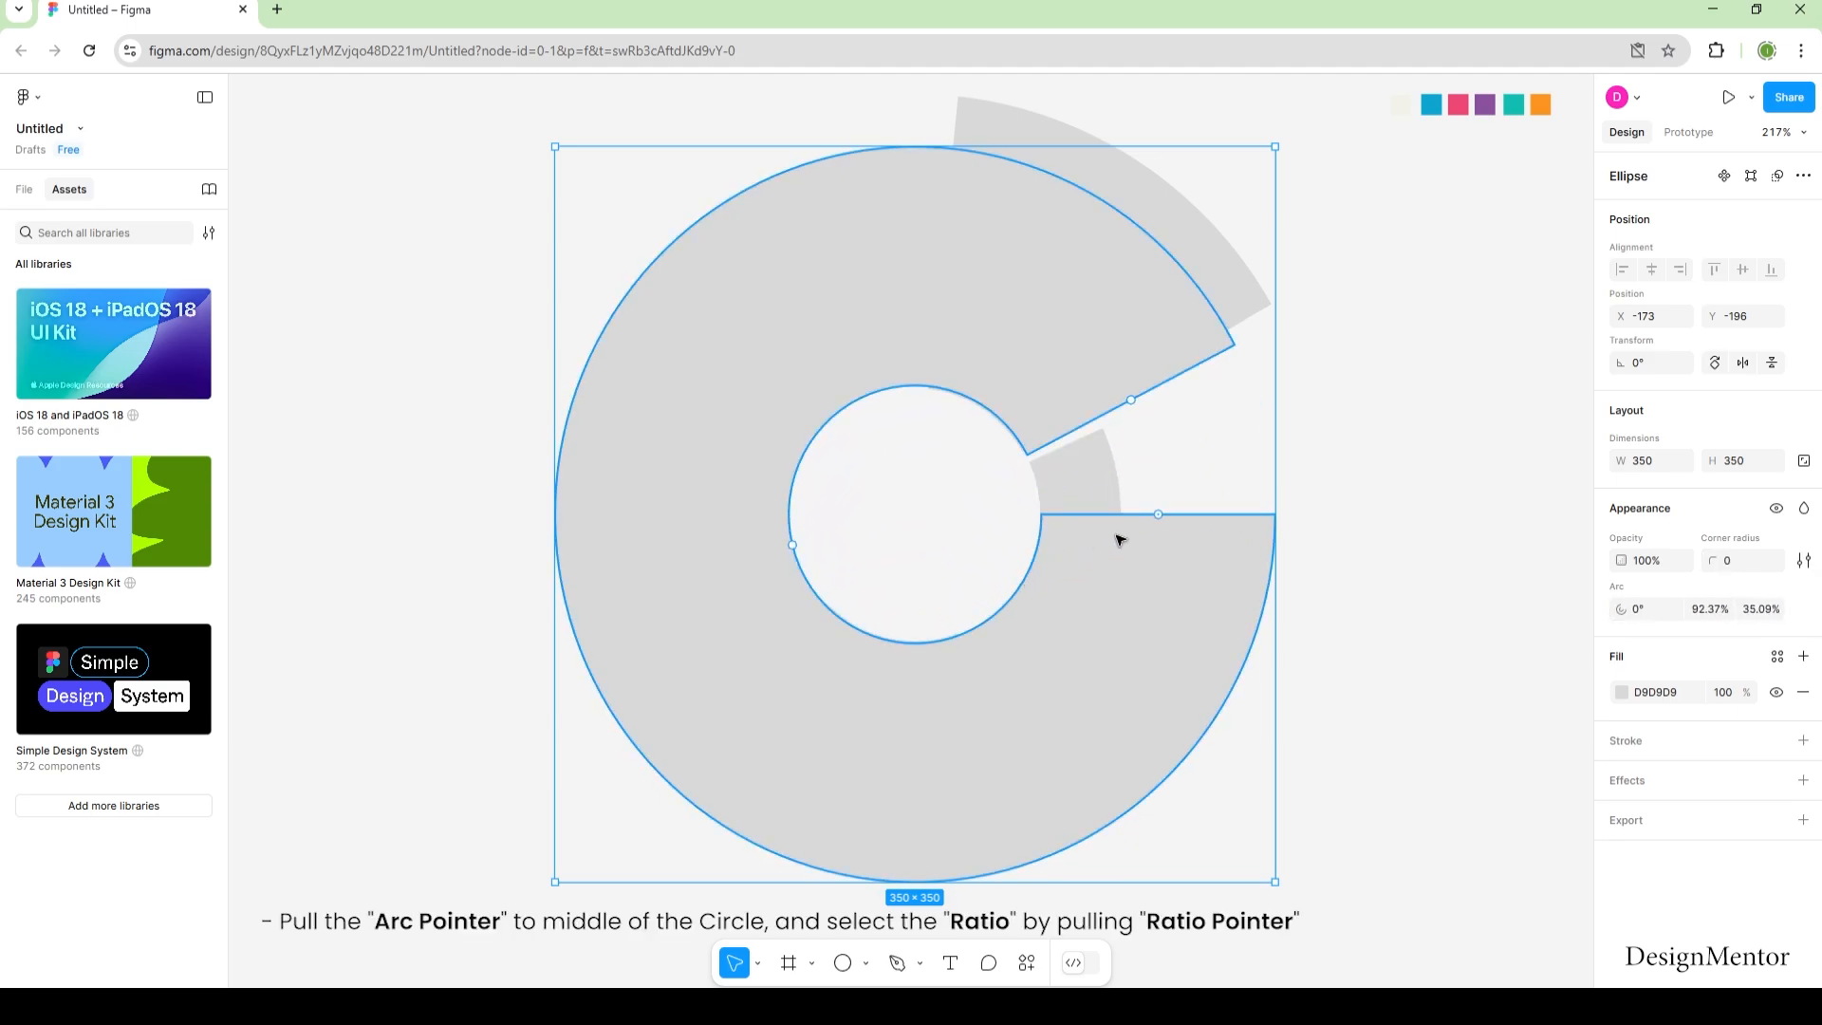
{"action": "left_click_drag", "start_coordinate": [1137, 404], "coordinate": [806, 323]}
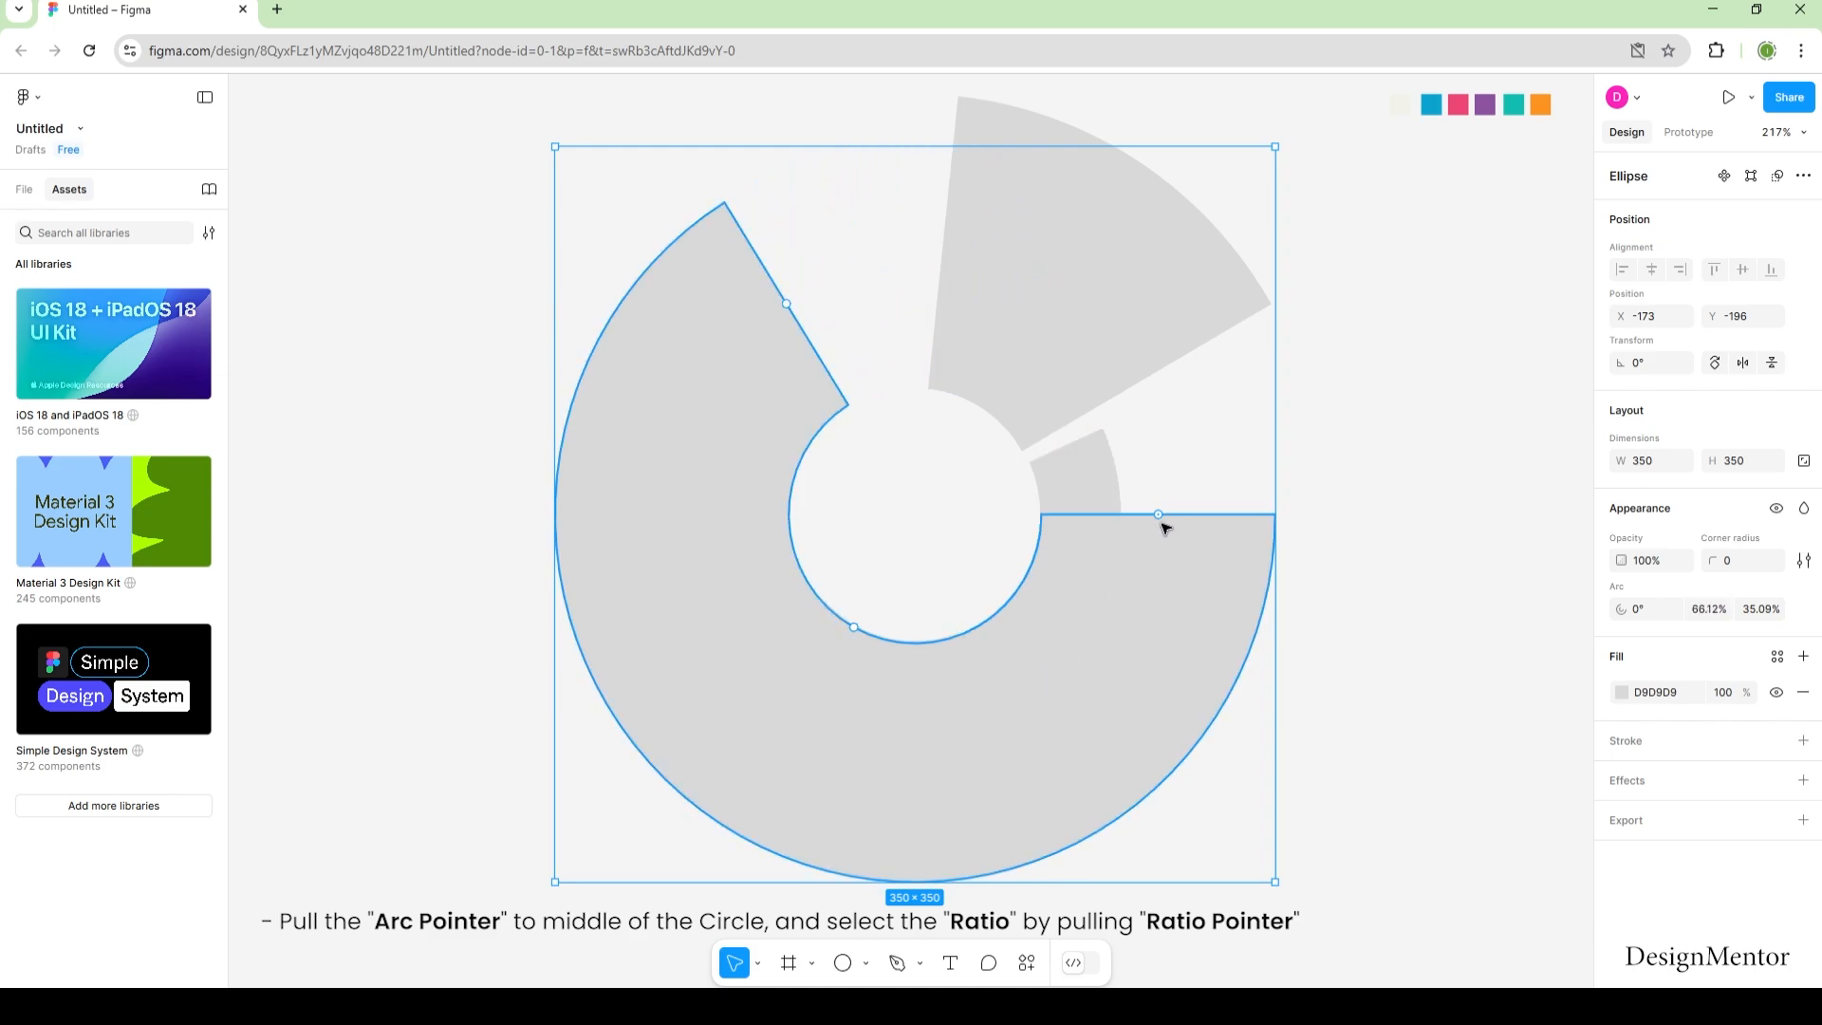
{"action": "left_click_drag", "start_coordinate": [1158, 515], "coordinate": [818, 595]}
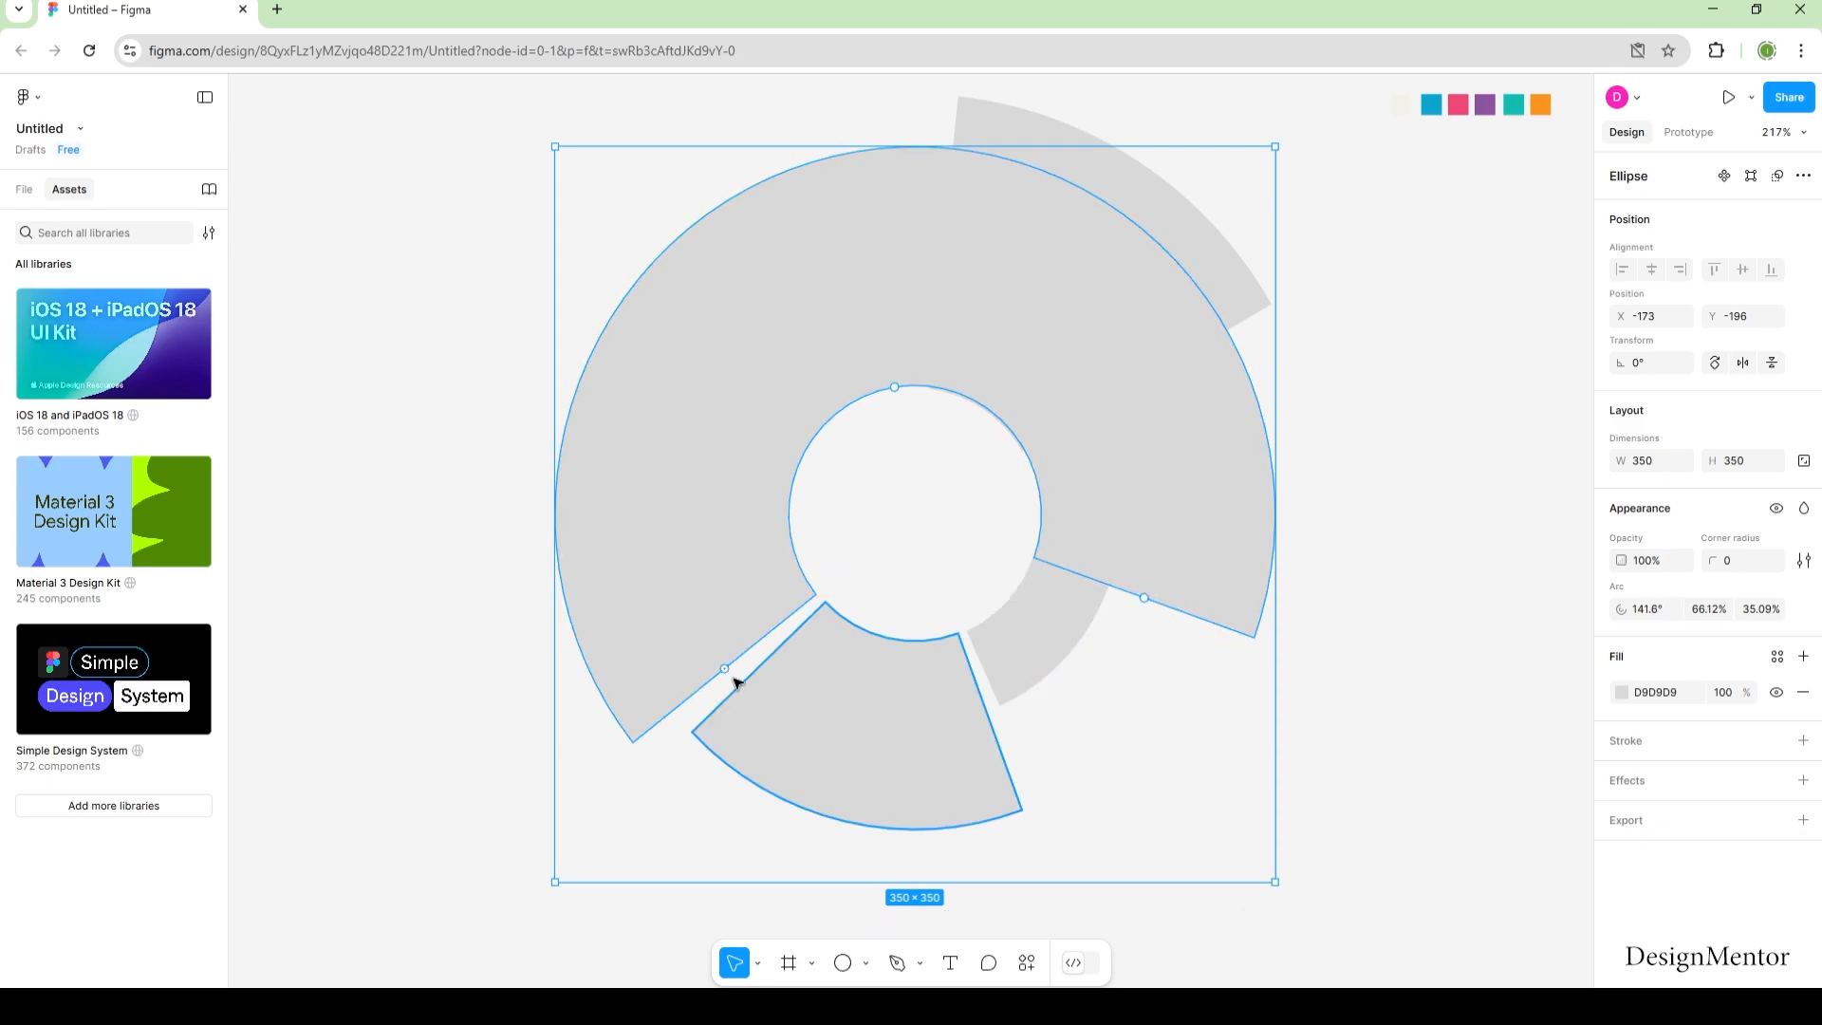
{"action": "left_click_drag", "start_coordinate": [725, 669], "coordinate": [725, 669]}
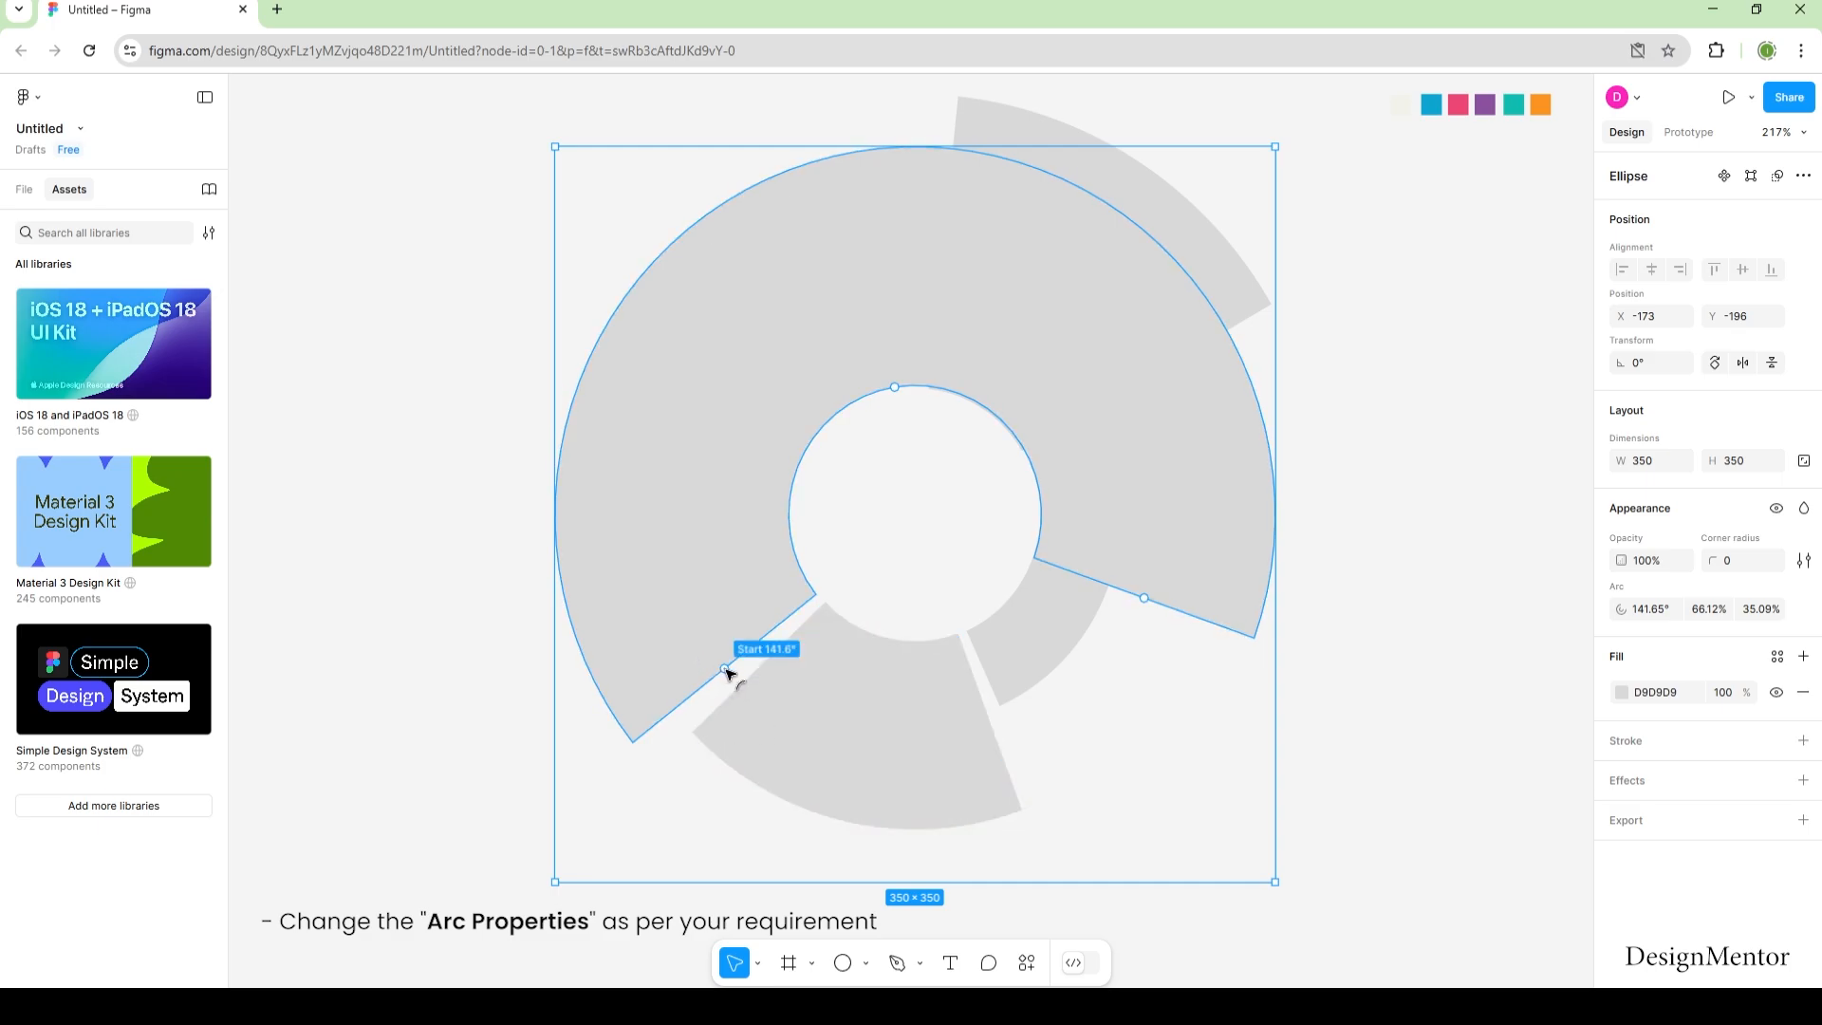
{"action": "left_click_drag", "start_coordinate": [725, 669], "coordinate": [732, 680]}
{"action": "left_click_drag", "start_coordinate": [1151, 602], "coordinate": [768, 421]}
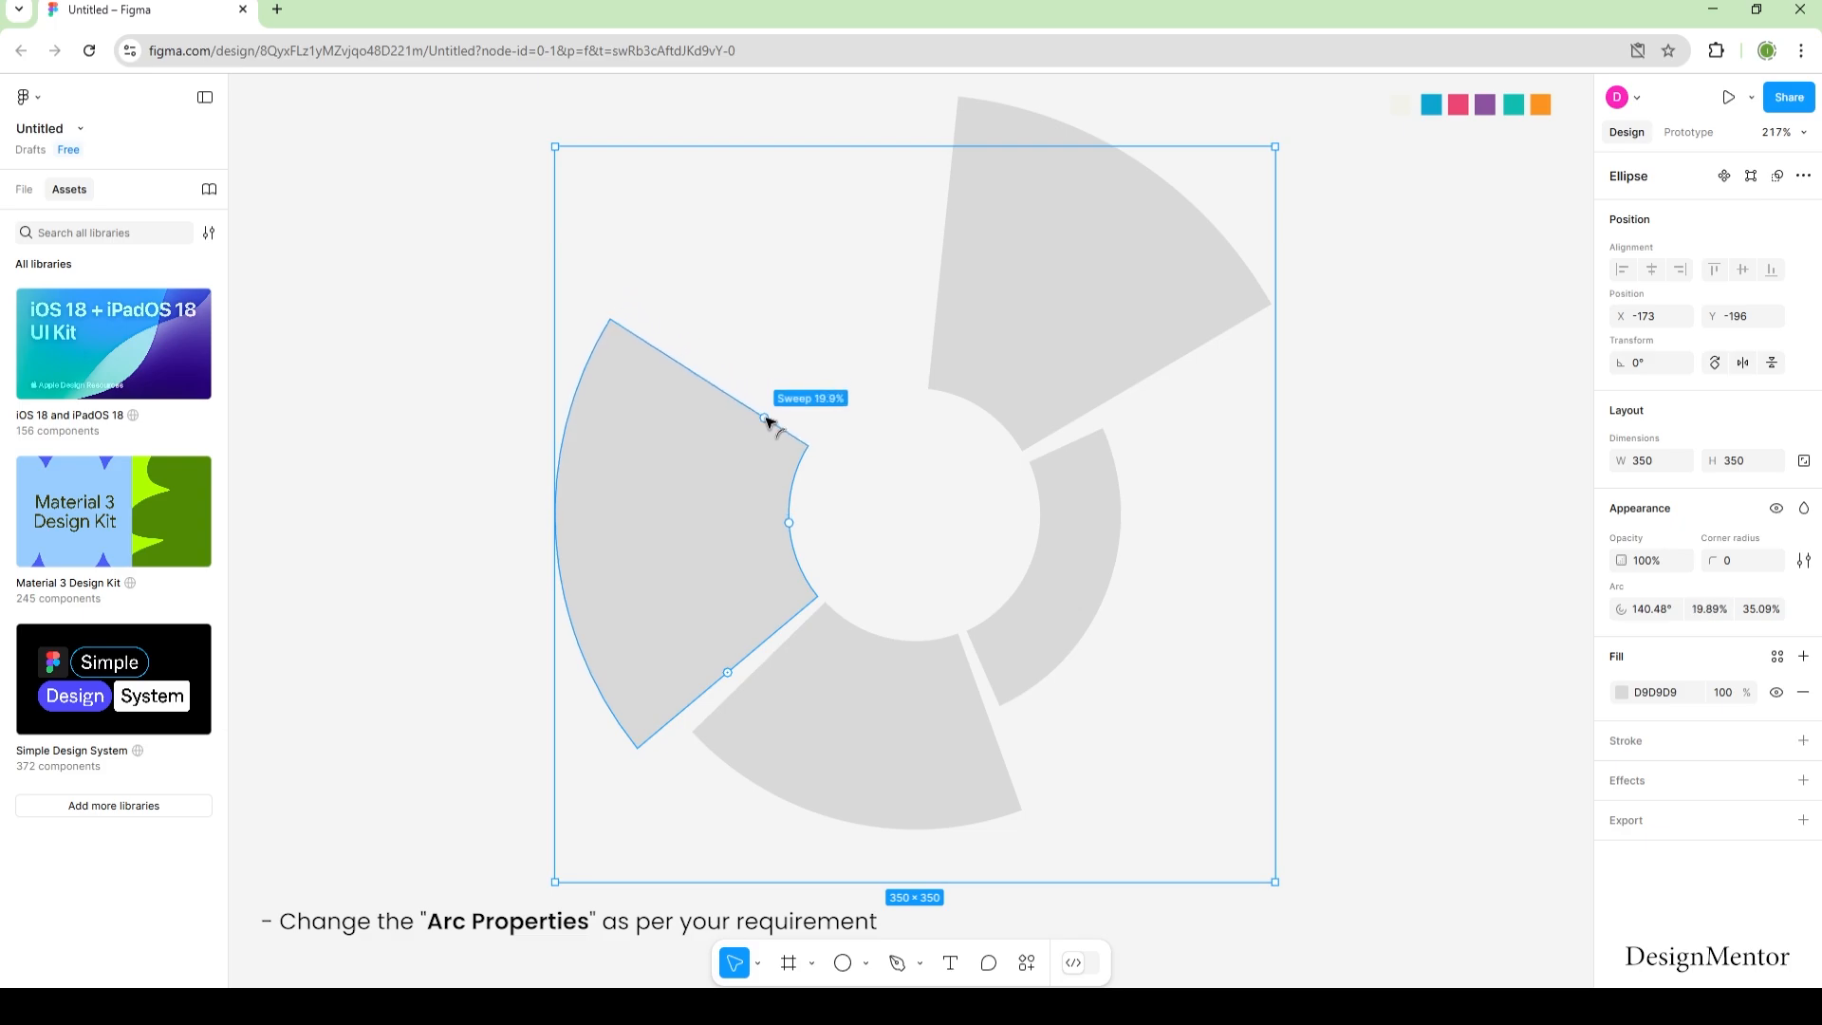
{"action": "left_click_drag", "start_coordinate": [768, 422], "coordinate": [768, 424]}
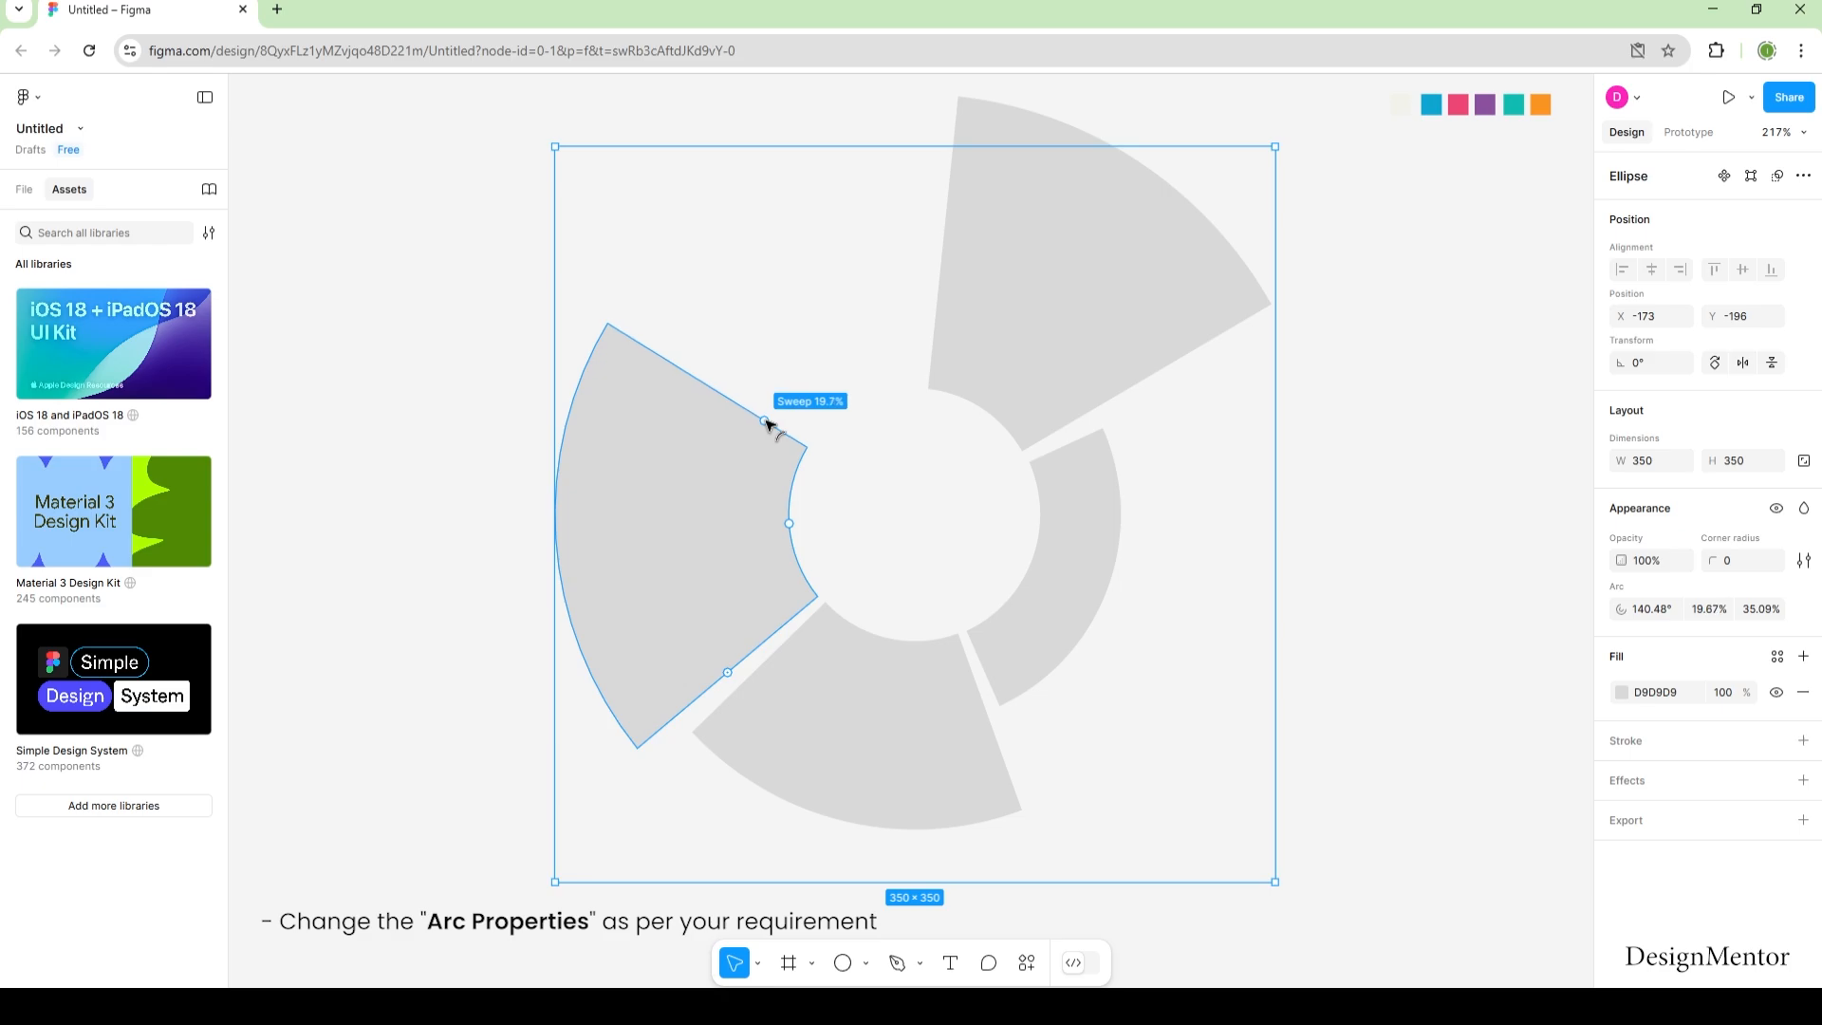
{"action": "left_click_drag", "start_coordinate": [766, 420], "coordinate": [769, 410]}
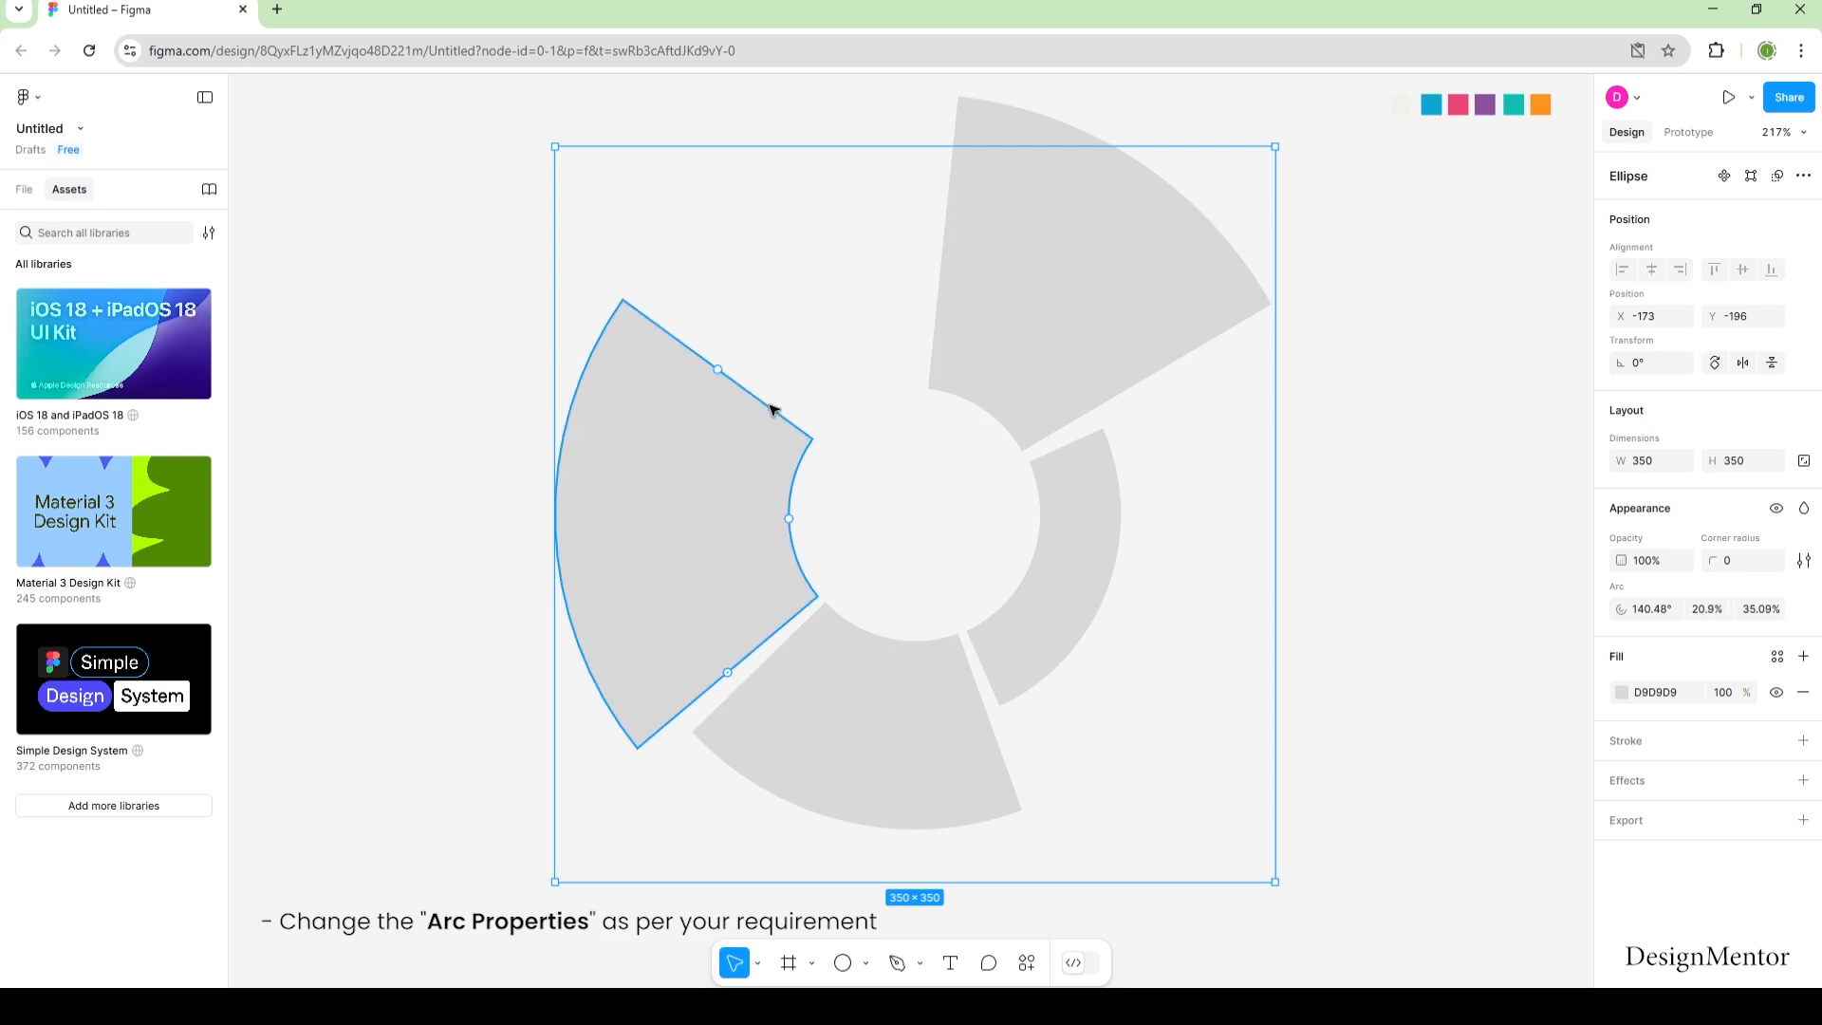
{"action": "left_click", "coordinate": [1399, 612]}
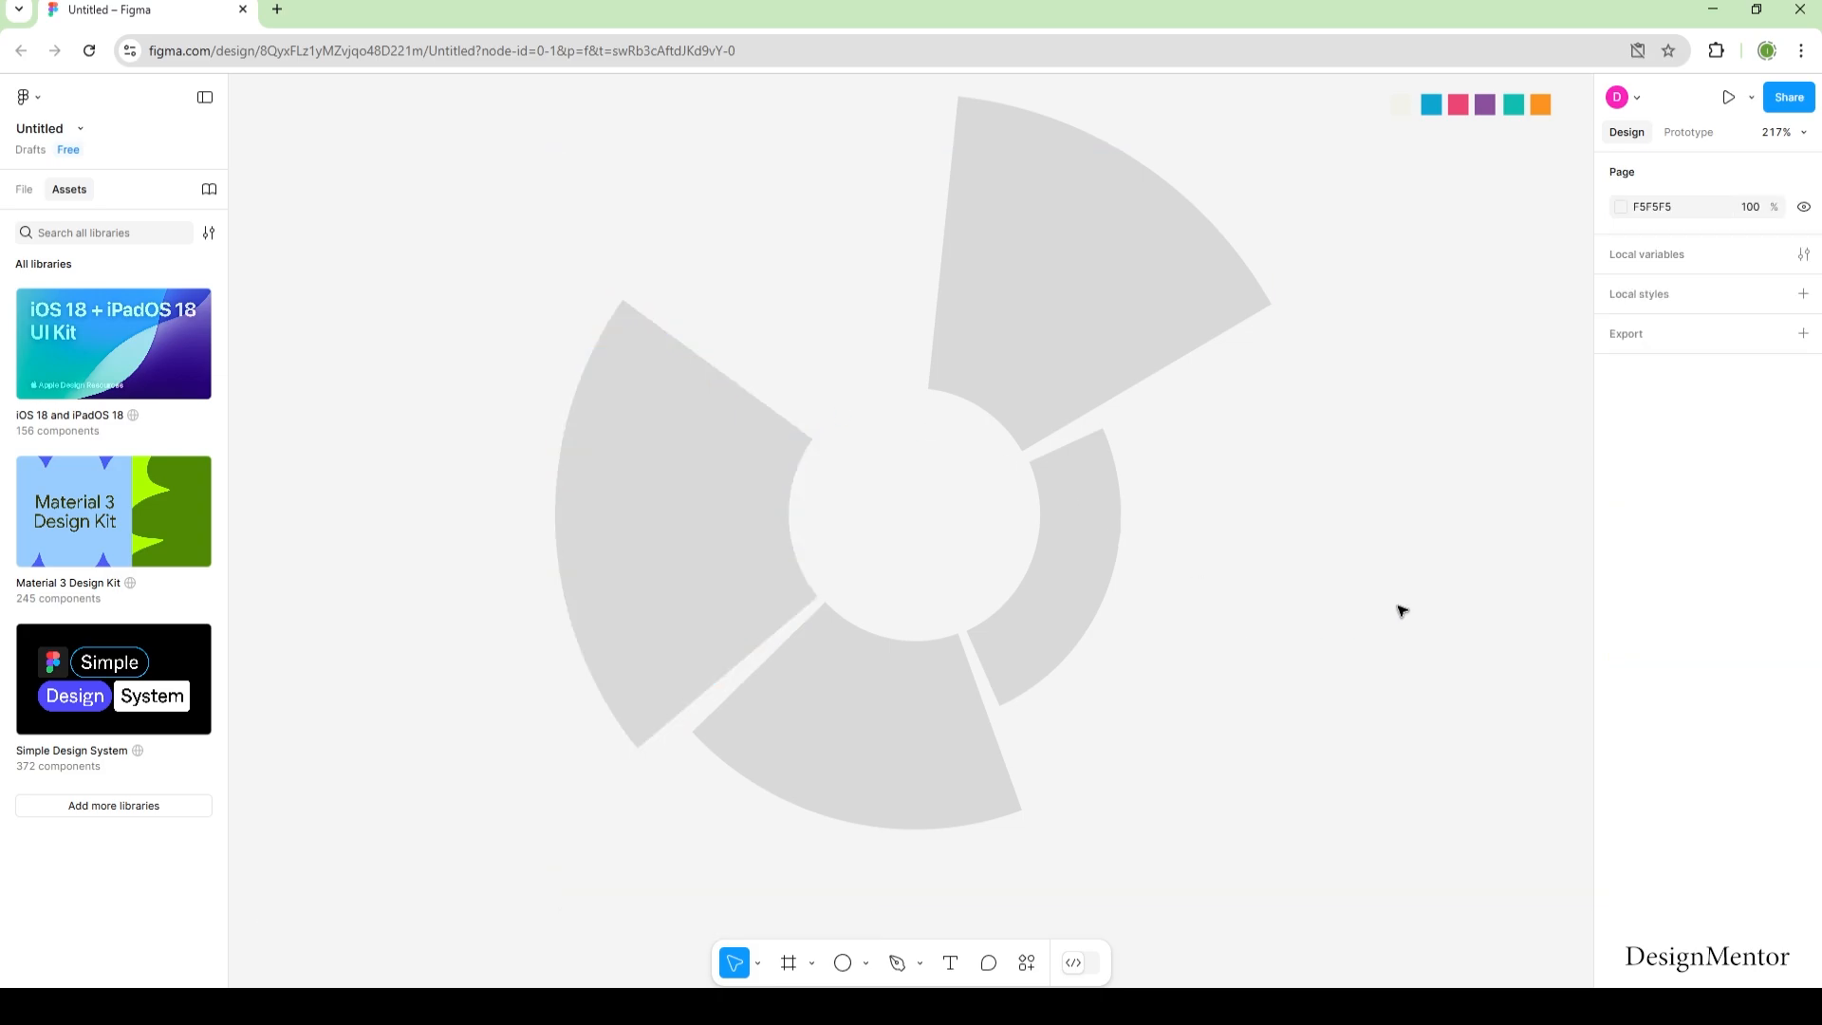
Step: Draw a 250 × 250 circle and centre it on the existing arcs at X -123, Y -146
{"action": "left_click", "coordinate": [844, 965]}
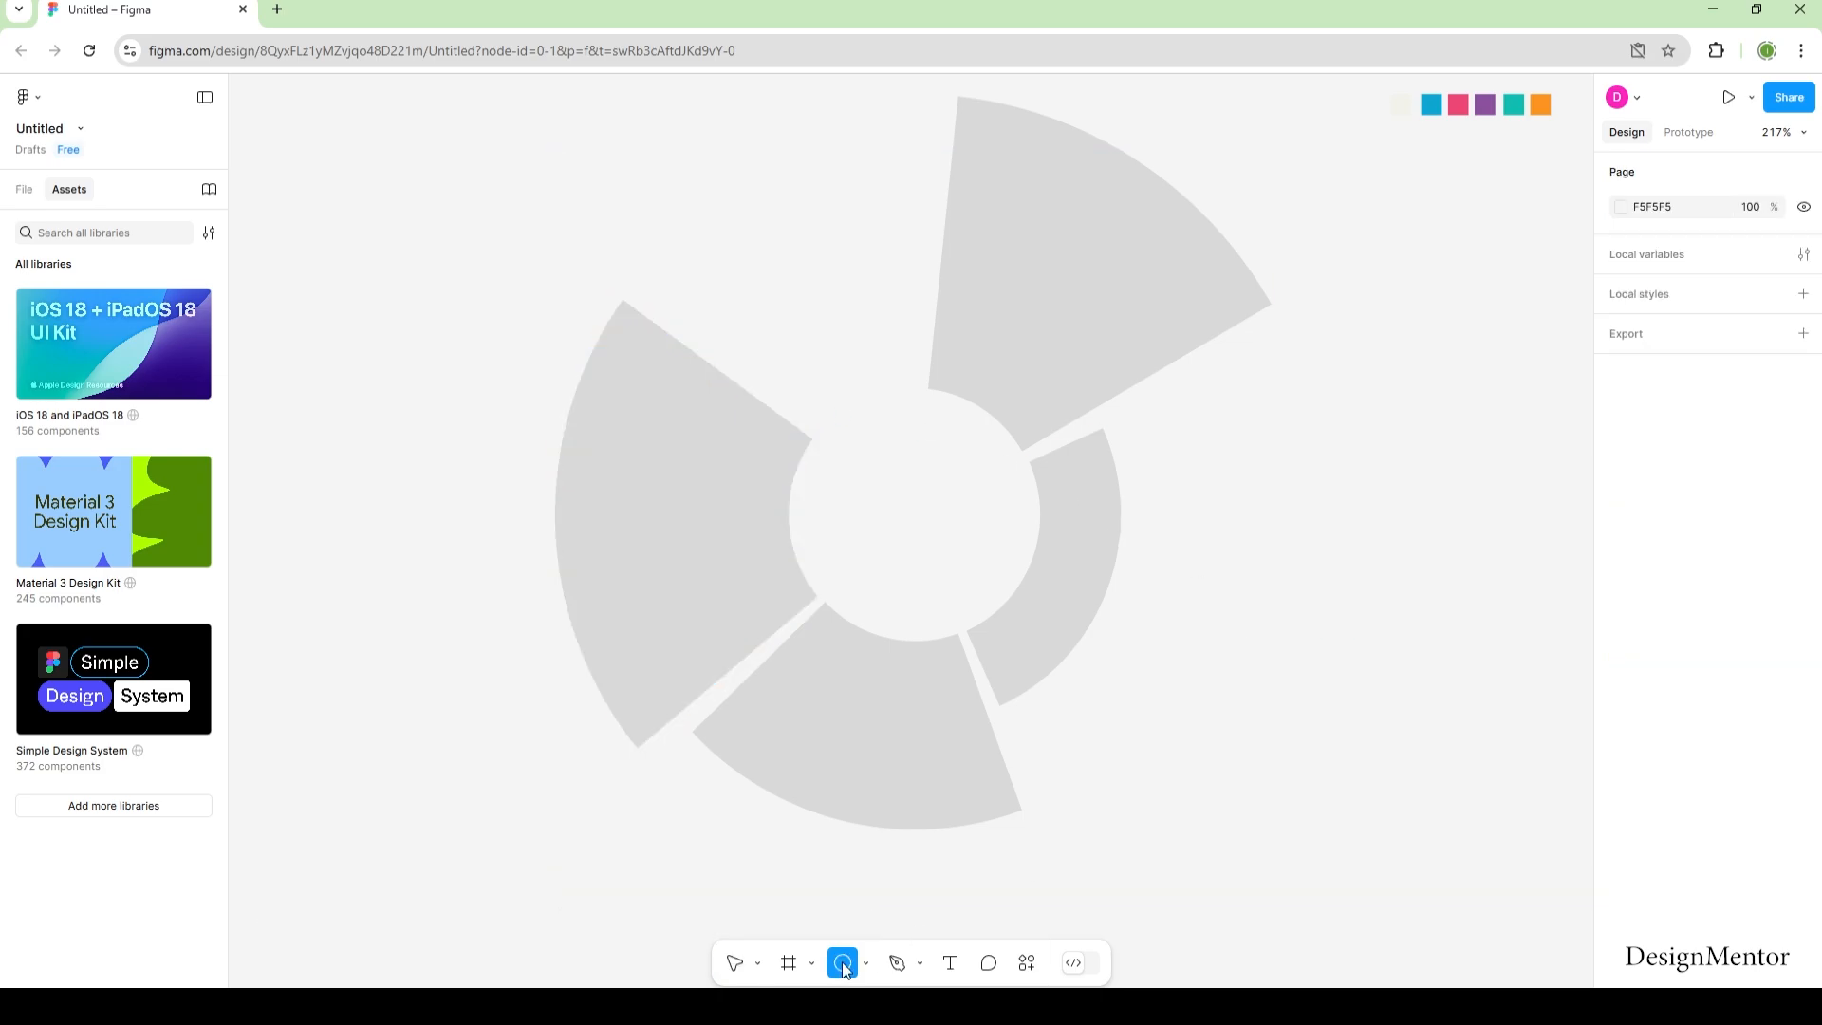
{"action": "left_click", "coordinate": [902, 504]}
{"action": "left_click", "coordinate": [1646, 462]}
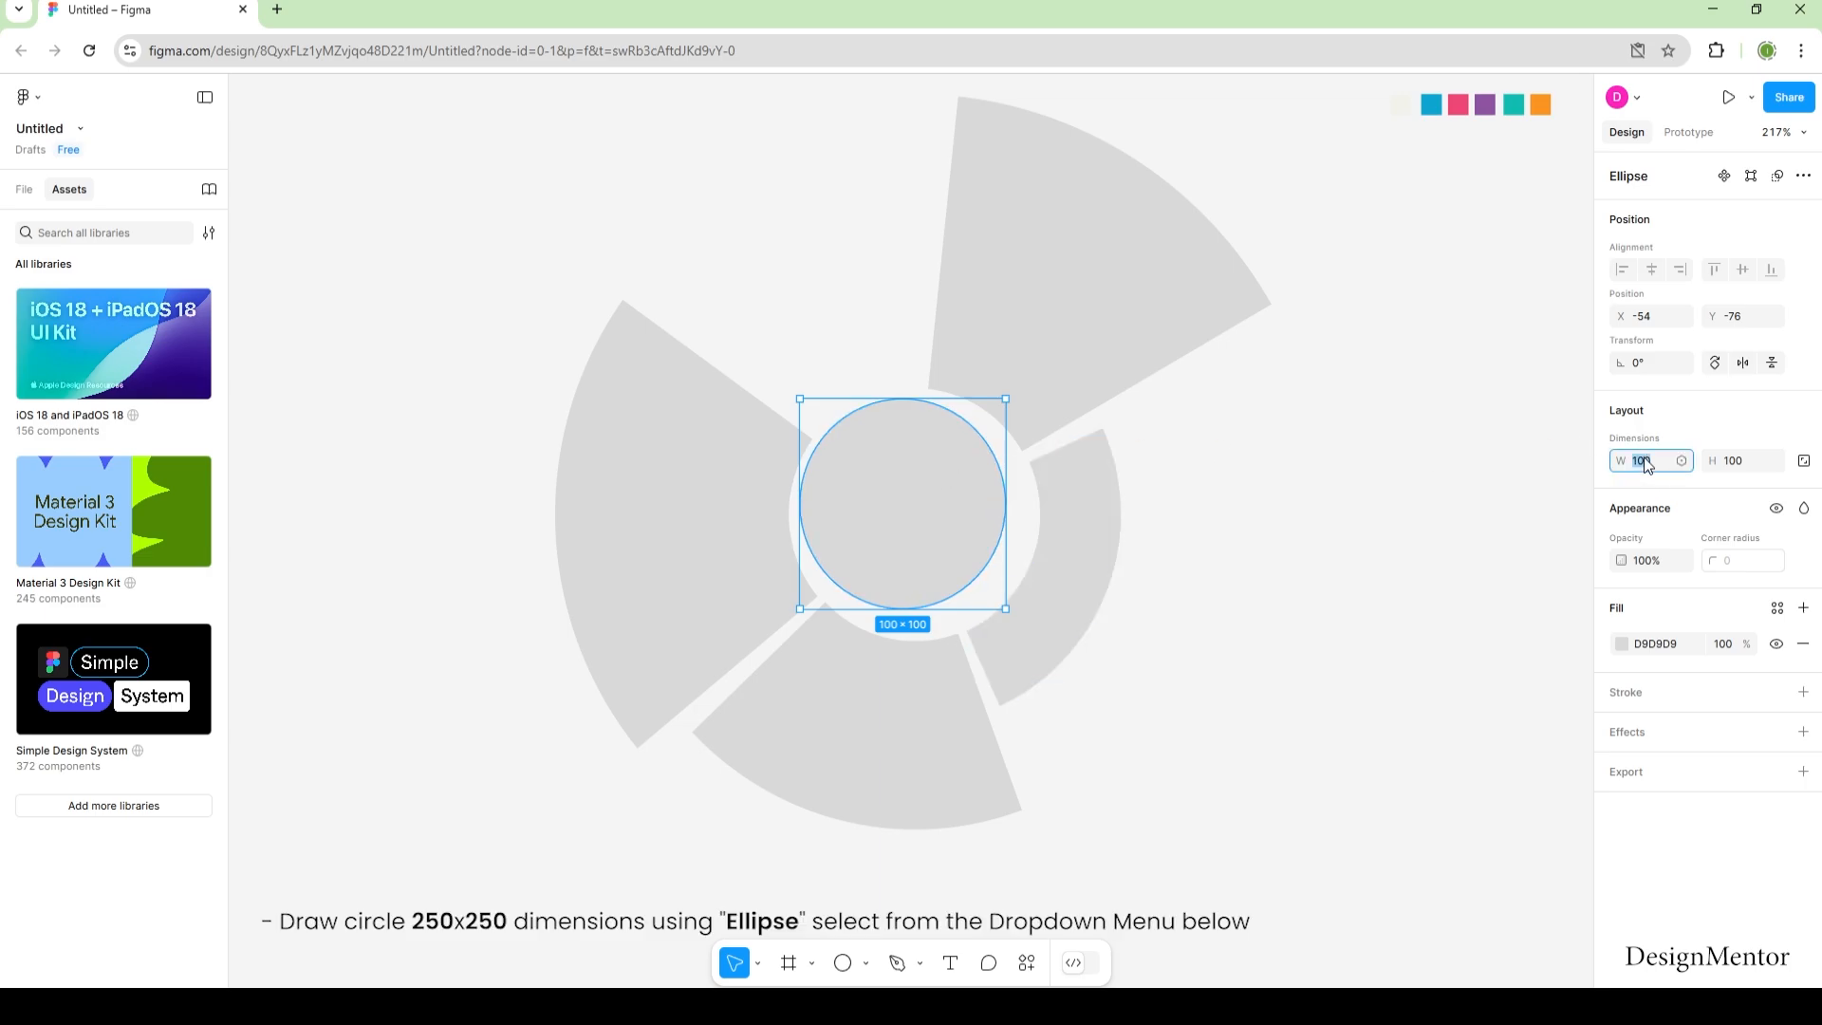
{"action": "type", "text": "250"}
{"action": "key", "text": "Tab"}
{"action": "type", "text": "250"}
{"action": "key", "text": "Return"}
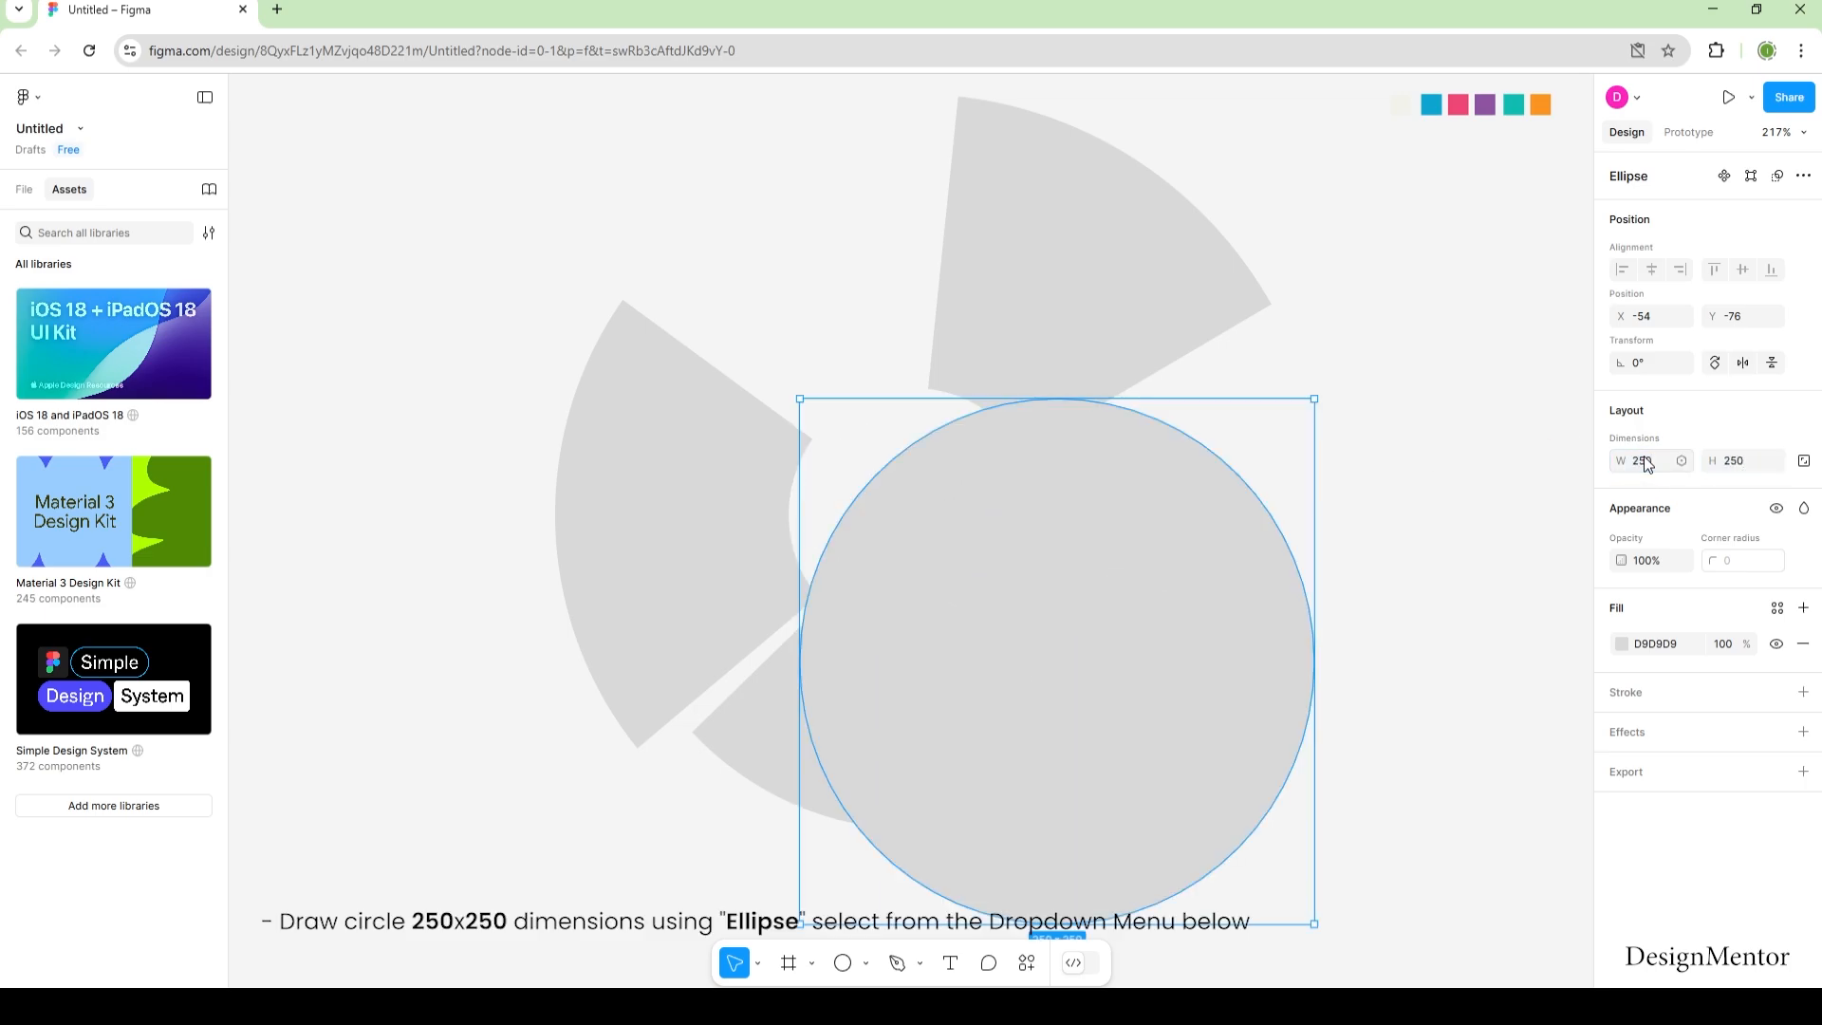
{"action": "left_click_drag", "start_coordinate": [1227, 659], "coordinate": [1017, 592]}
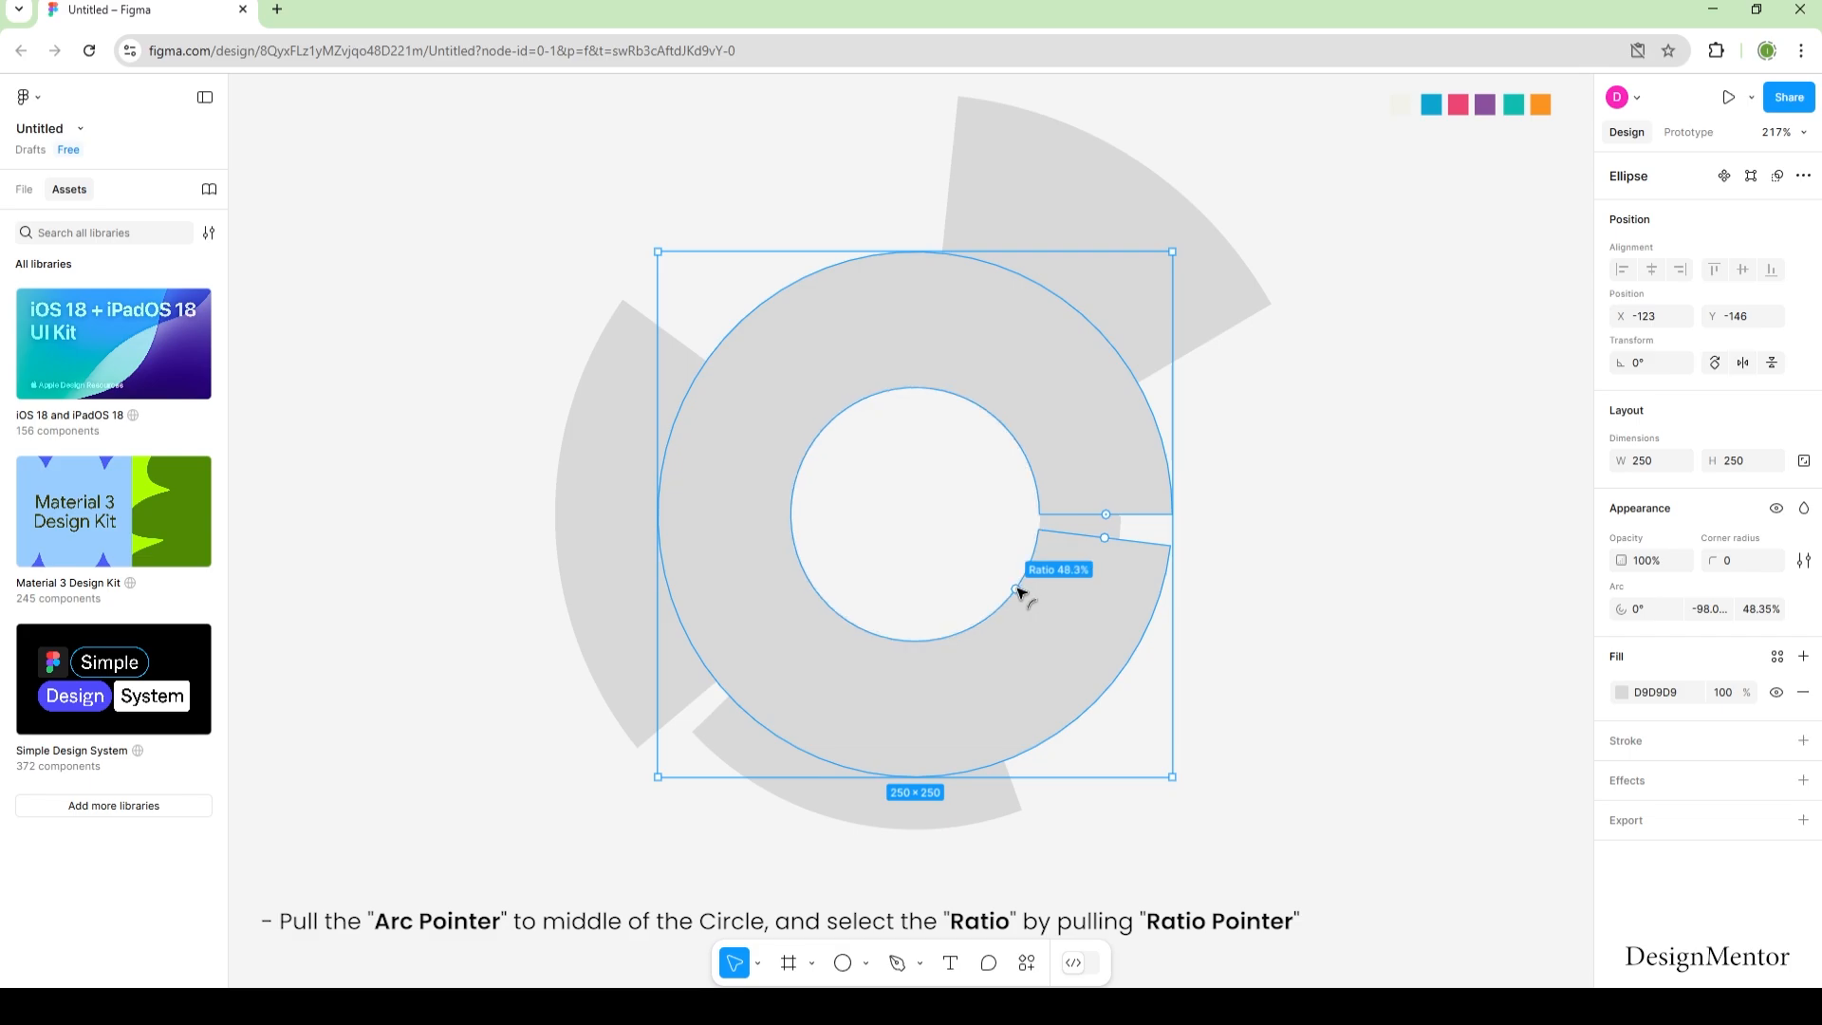
Step: Shape the 250 × 250 circle into an arc segment with -90° start, about -13.6% sweep and 48% ratio, filling the remaining gap
{"action": "left_click_drag", "start_coordinate": [1106, 514], "coordinate": [799, 415]}
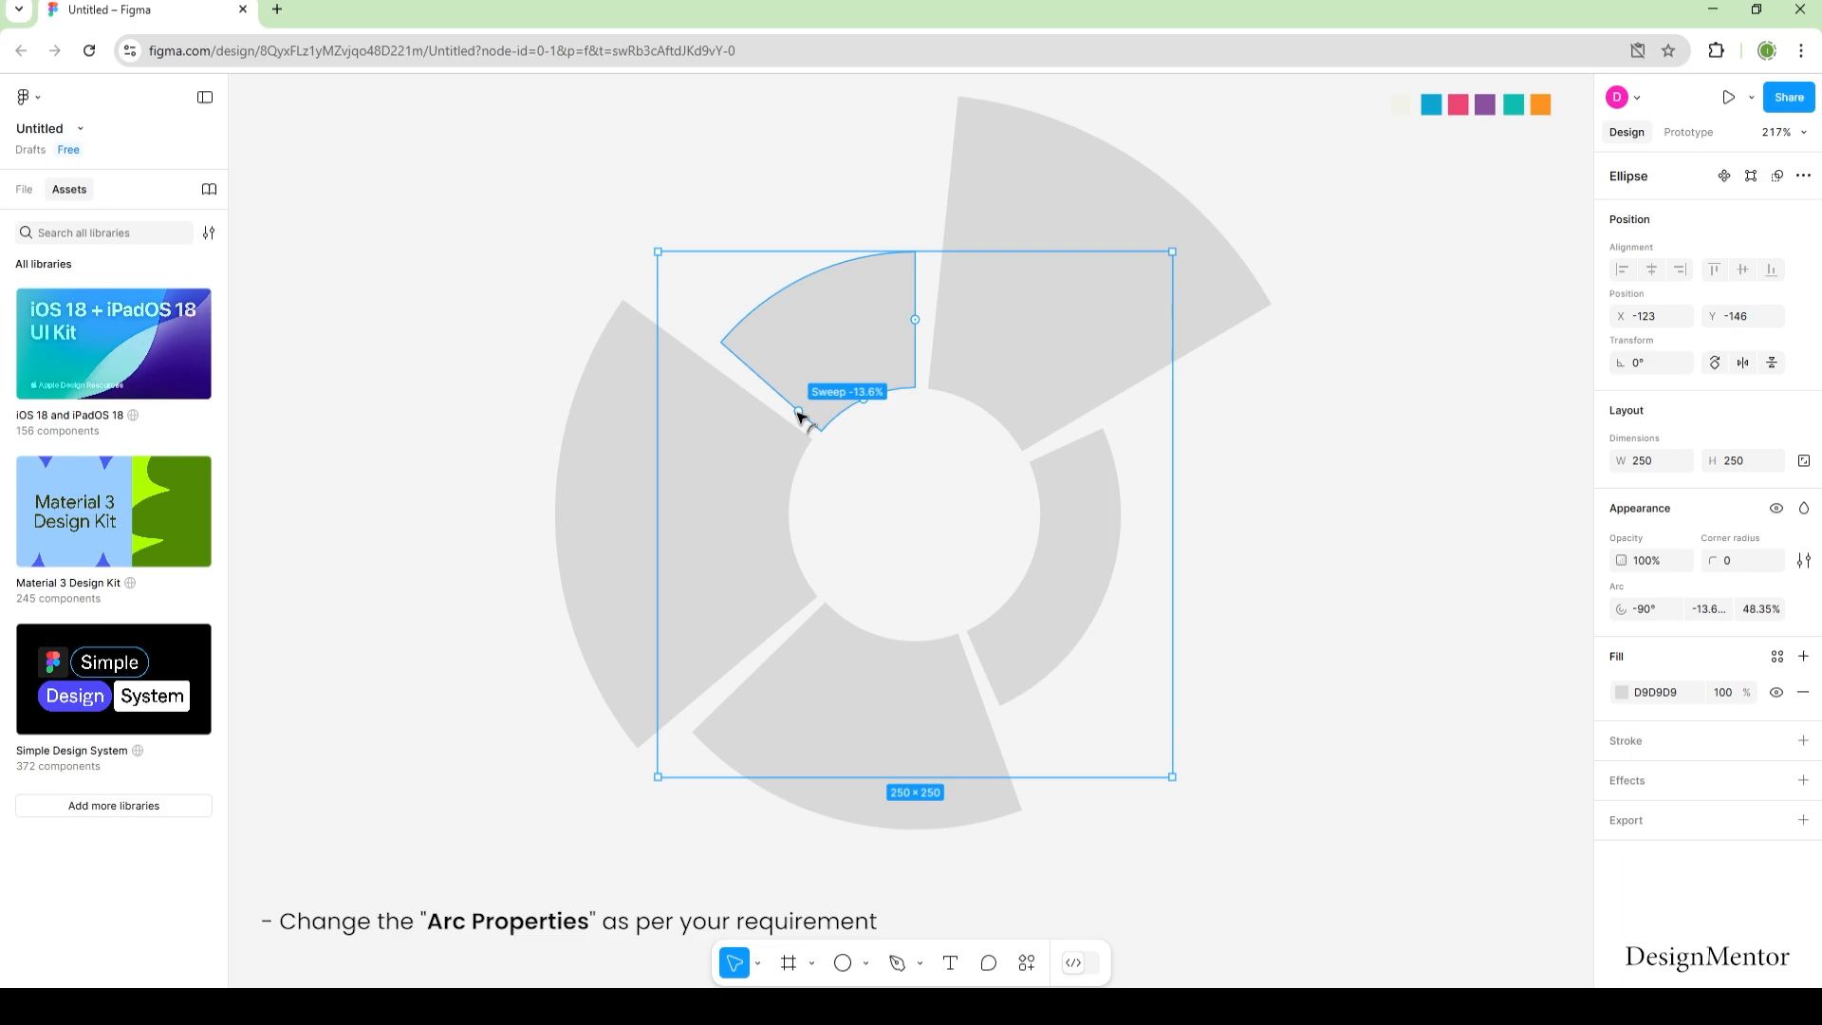
{"action": "left_click_drag", "start_coordinate": [799, 414], "coordinate": [799, 415]}
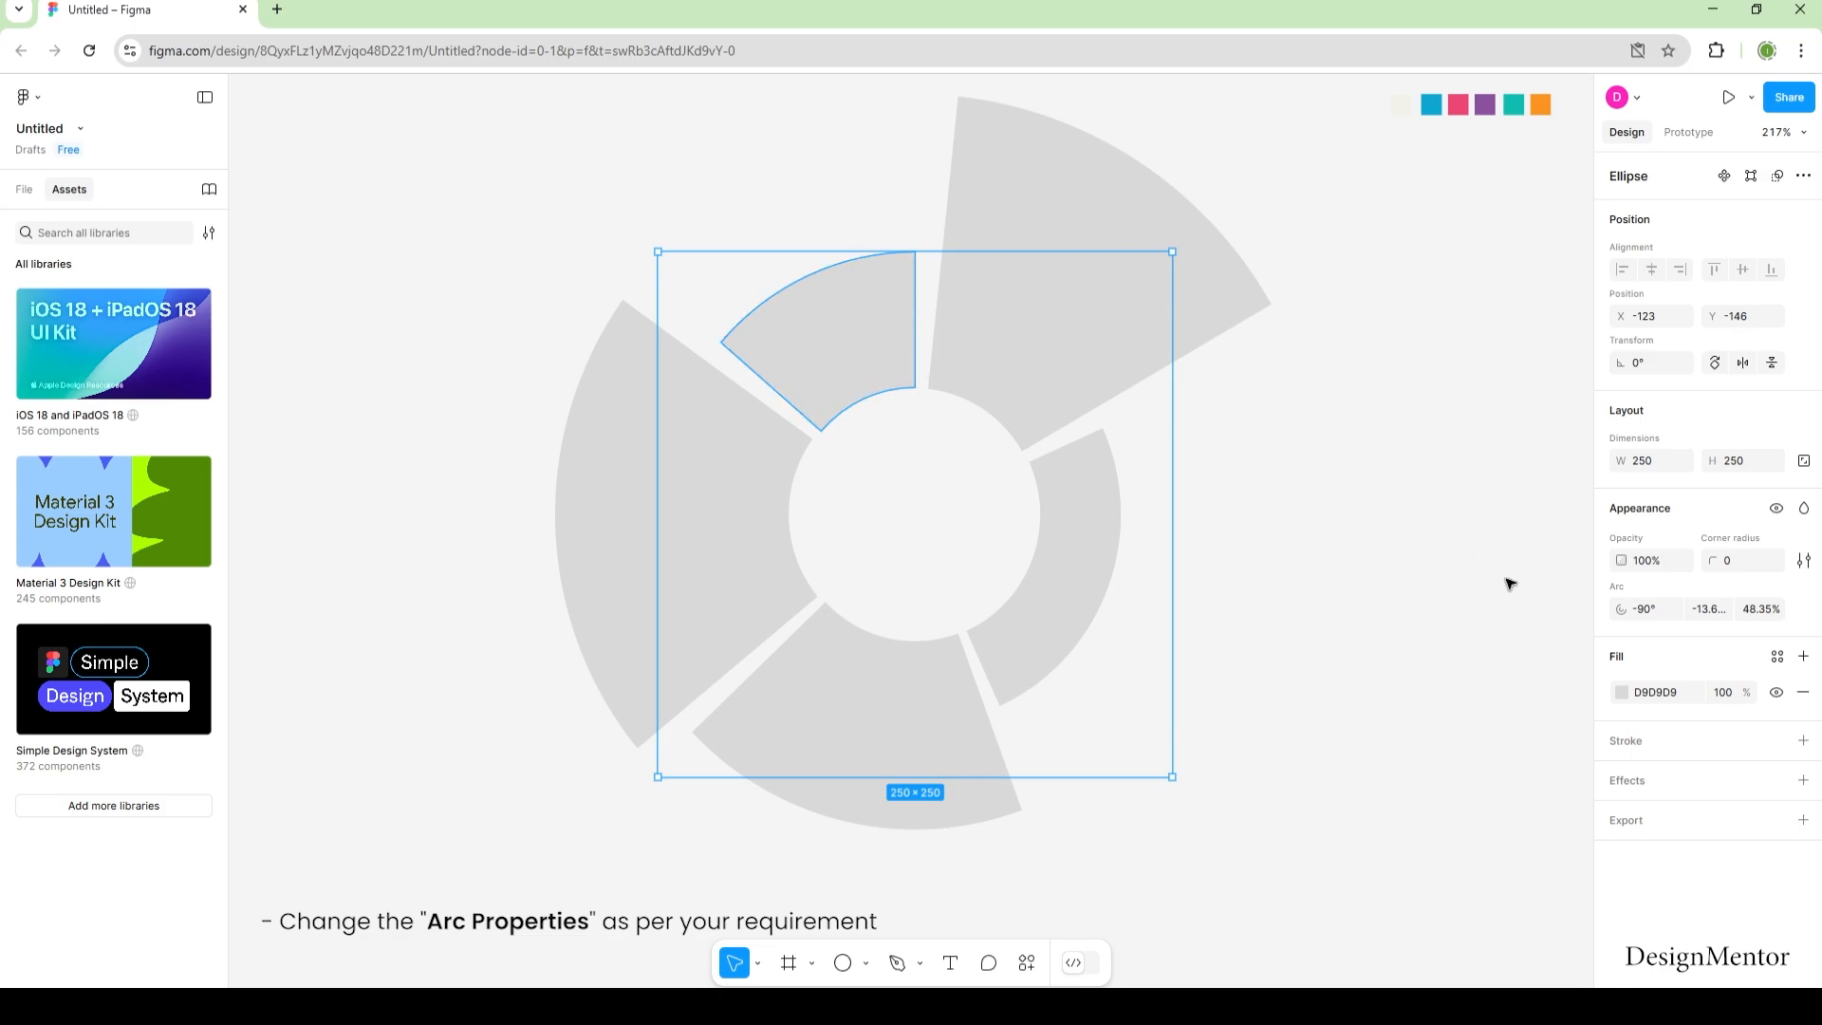
{"action": "left_click", "coordinate": [1456, 629]}
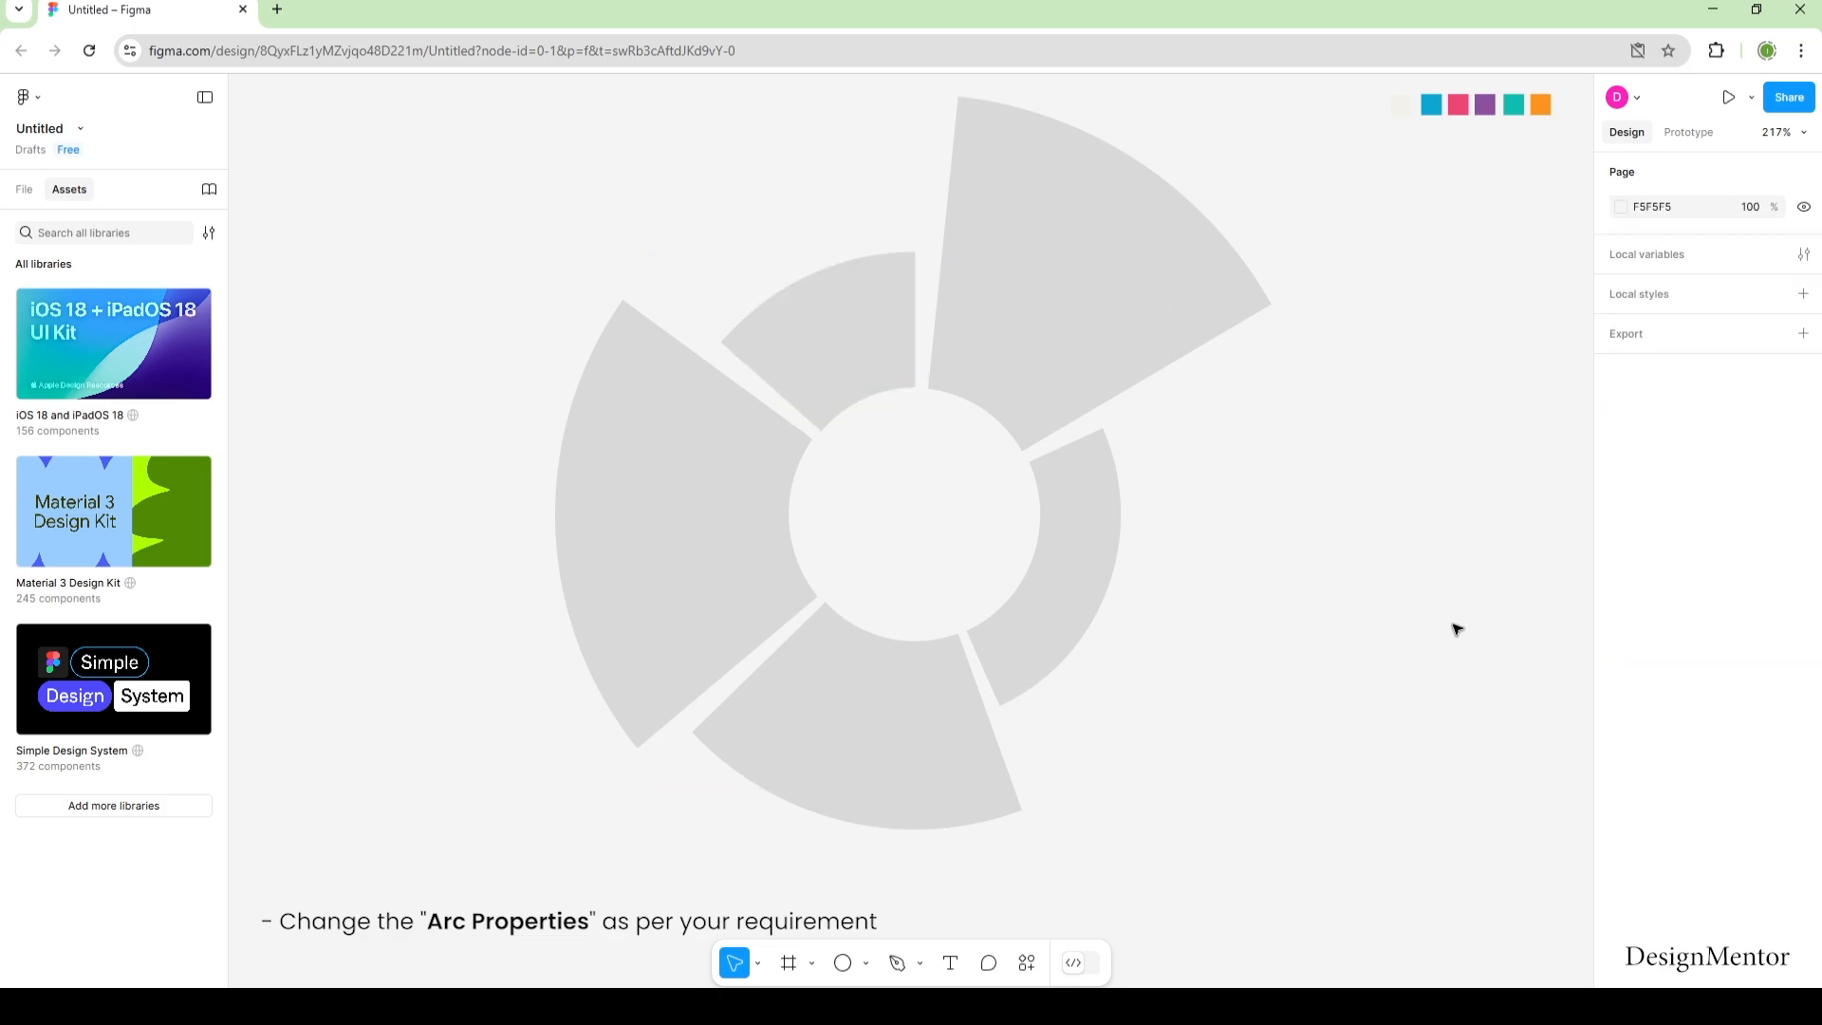
Step: Even out the gaps by adjusting the 250 × 250 arc's sweep to -13.3% and the 350 × 350 arc's start to 141.85°
{"action": "left_click", "coordinate": [1098, 240]}
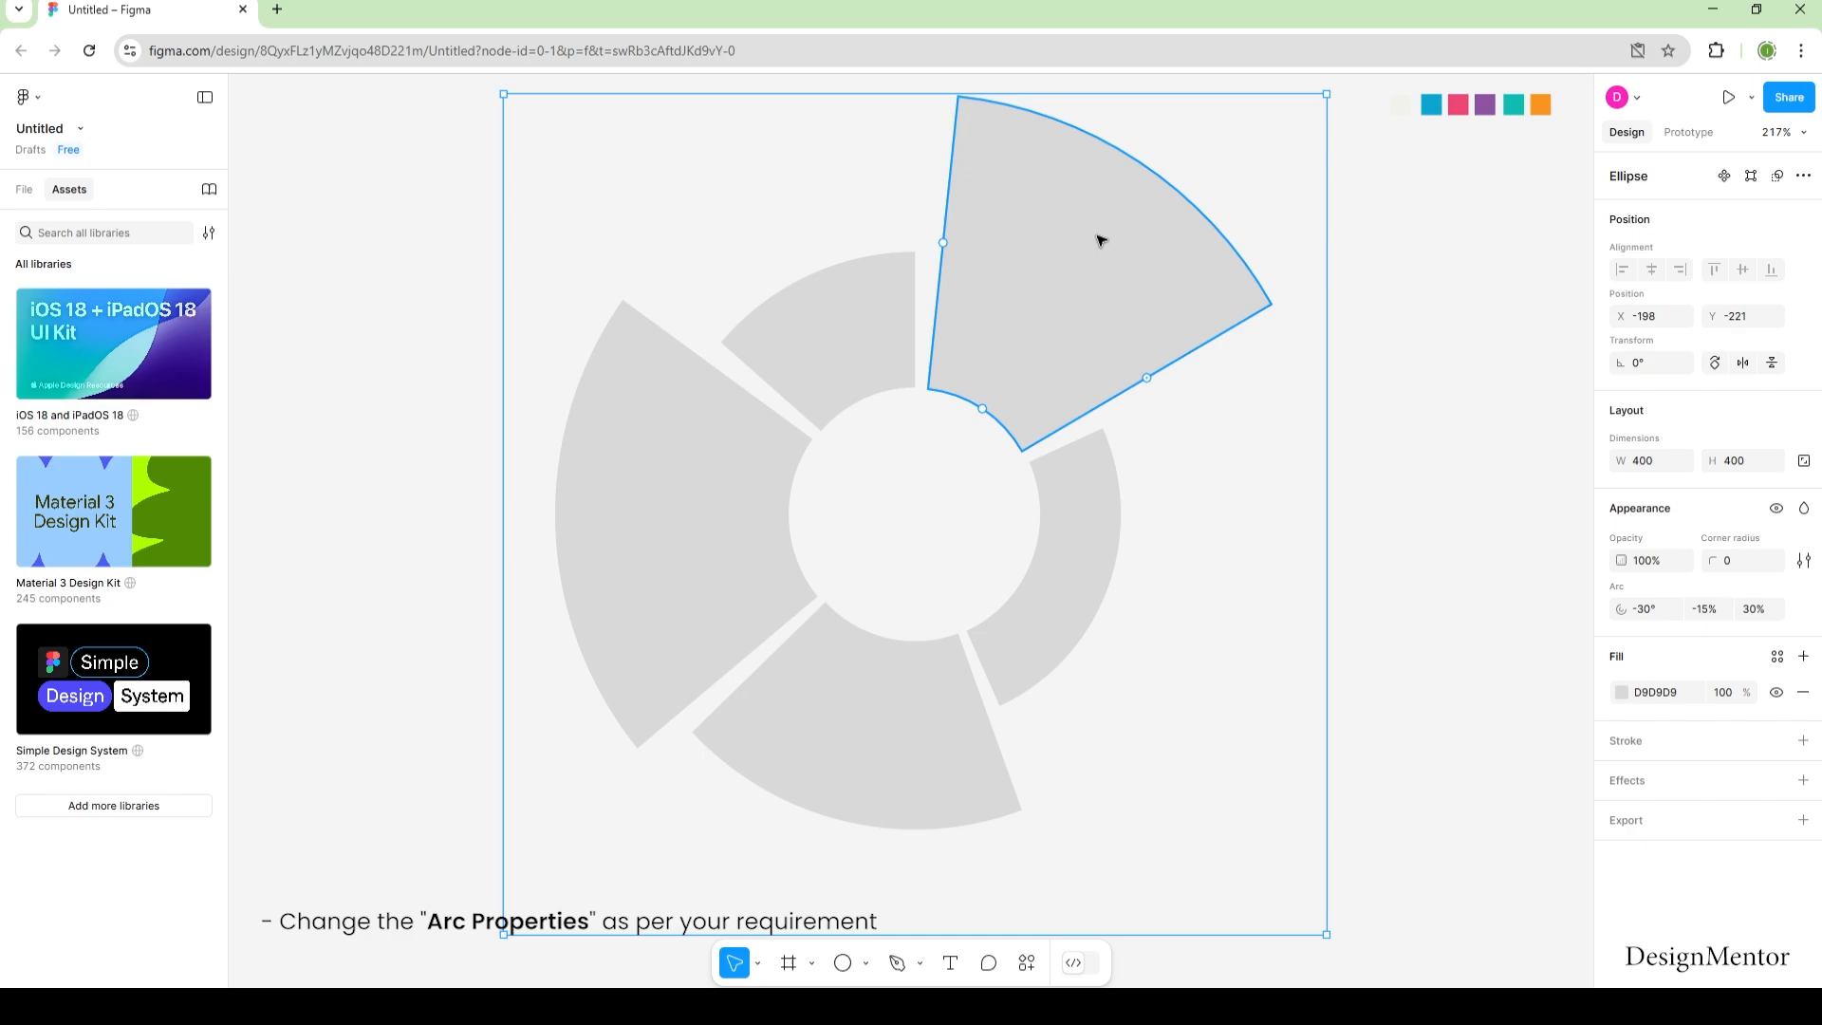
{"action": "left_click", "coordinate": [823, 367]}
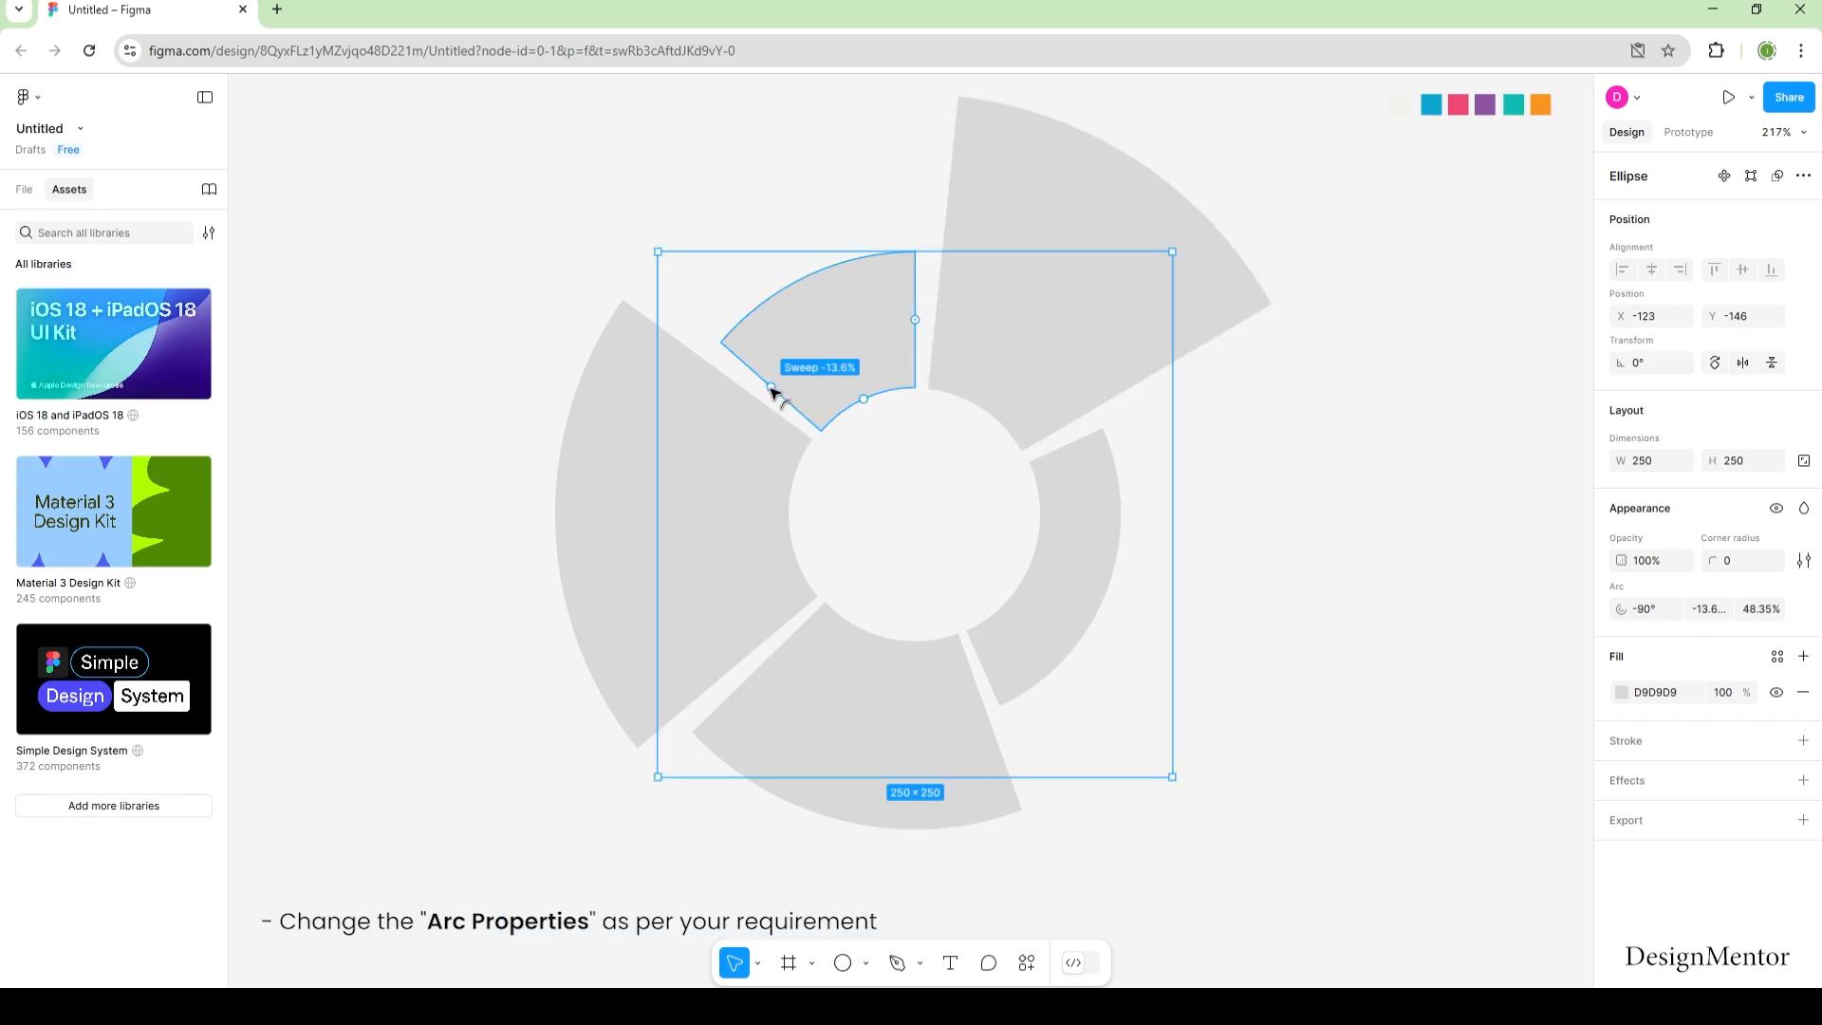
{"action": "left_click_drag", "start_coordinate": [776, 389], "coordinate": [774, 387]}
{"action": "left_click", "coordinate": [760, 618]}
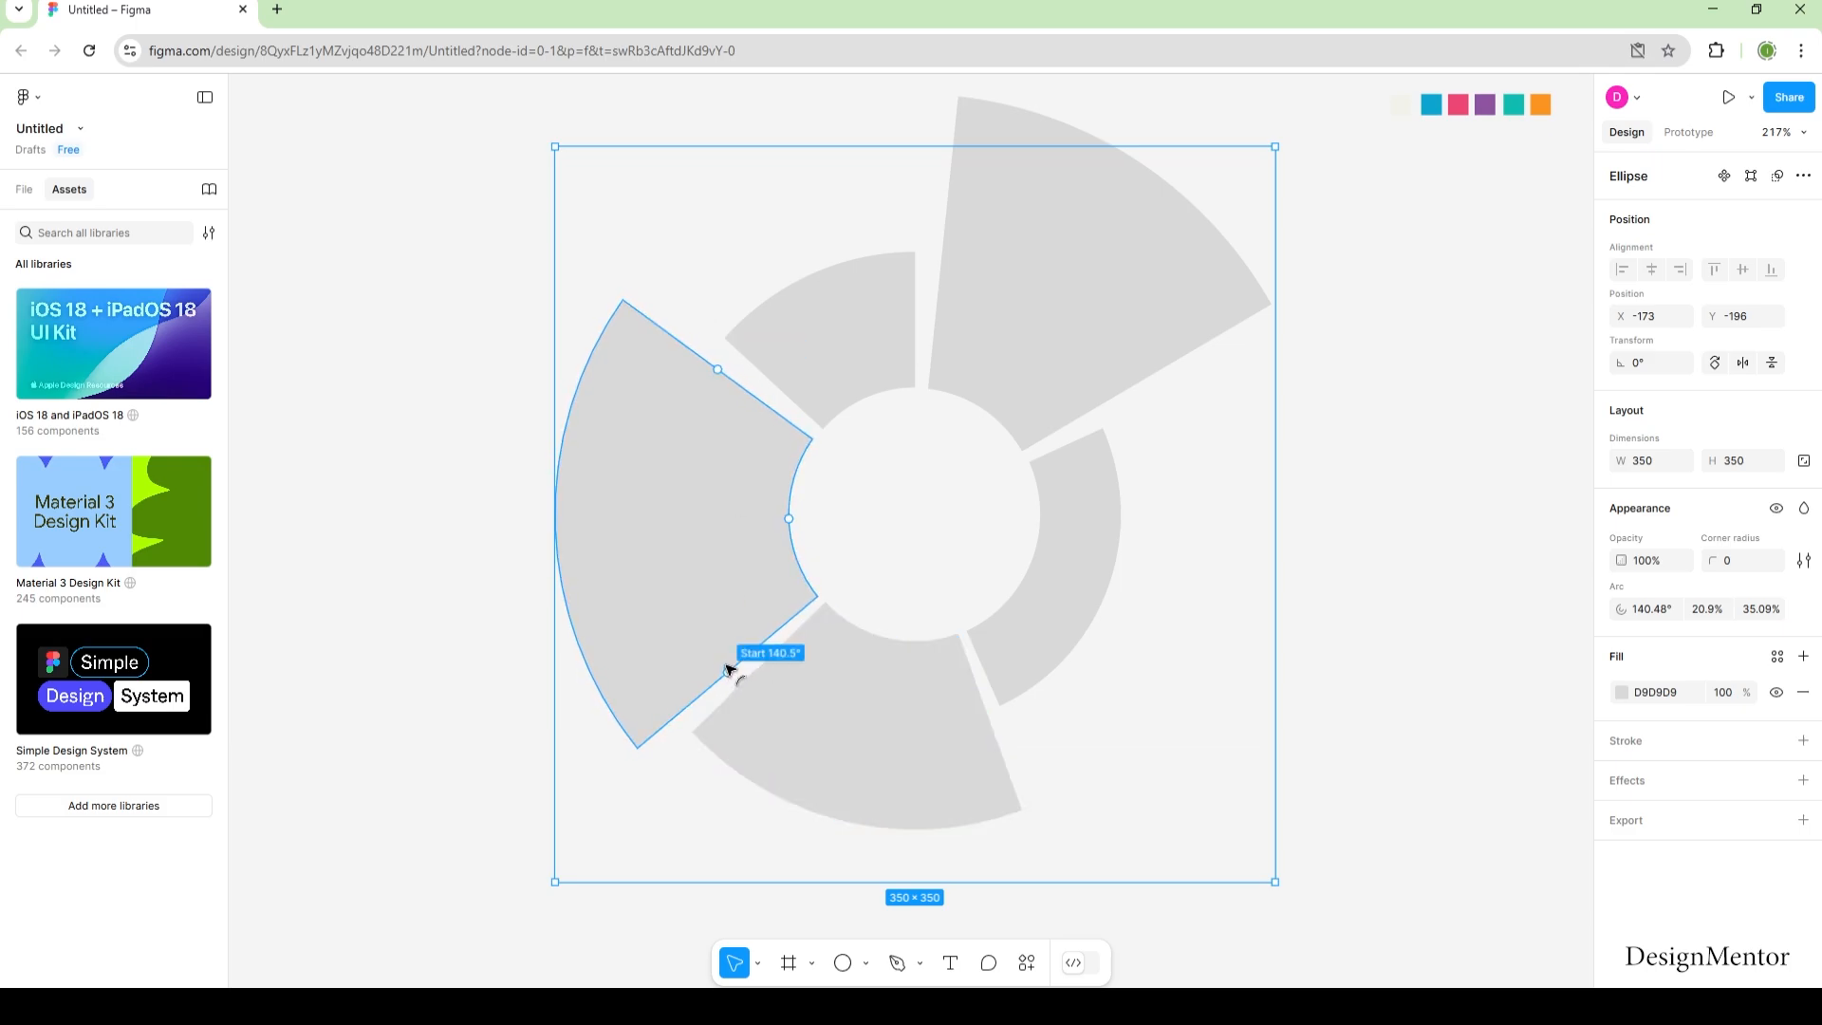
{"action": "left_click_drag", "start_coordinate": [728, 670], "coordinate": [730, 668]}
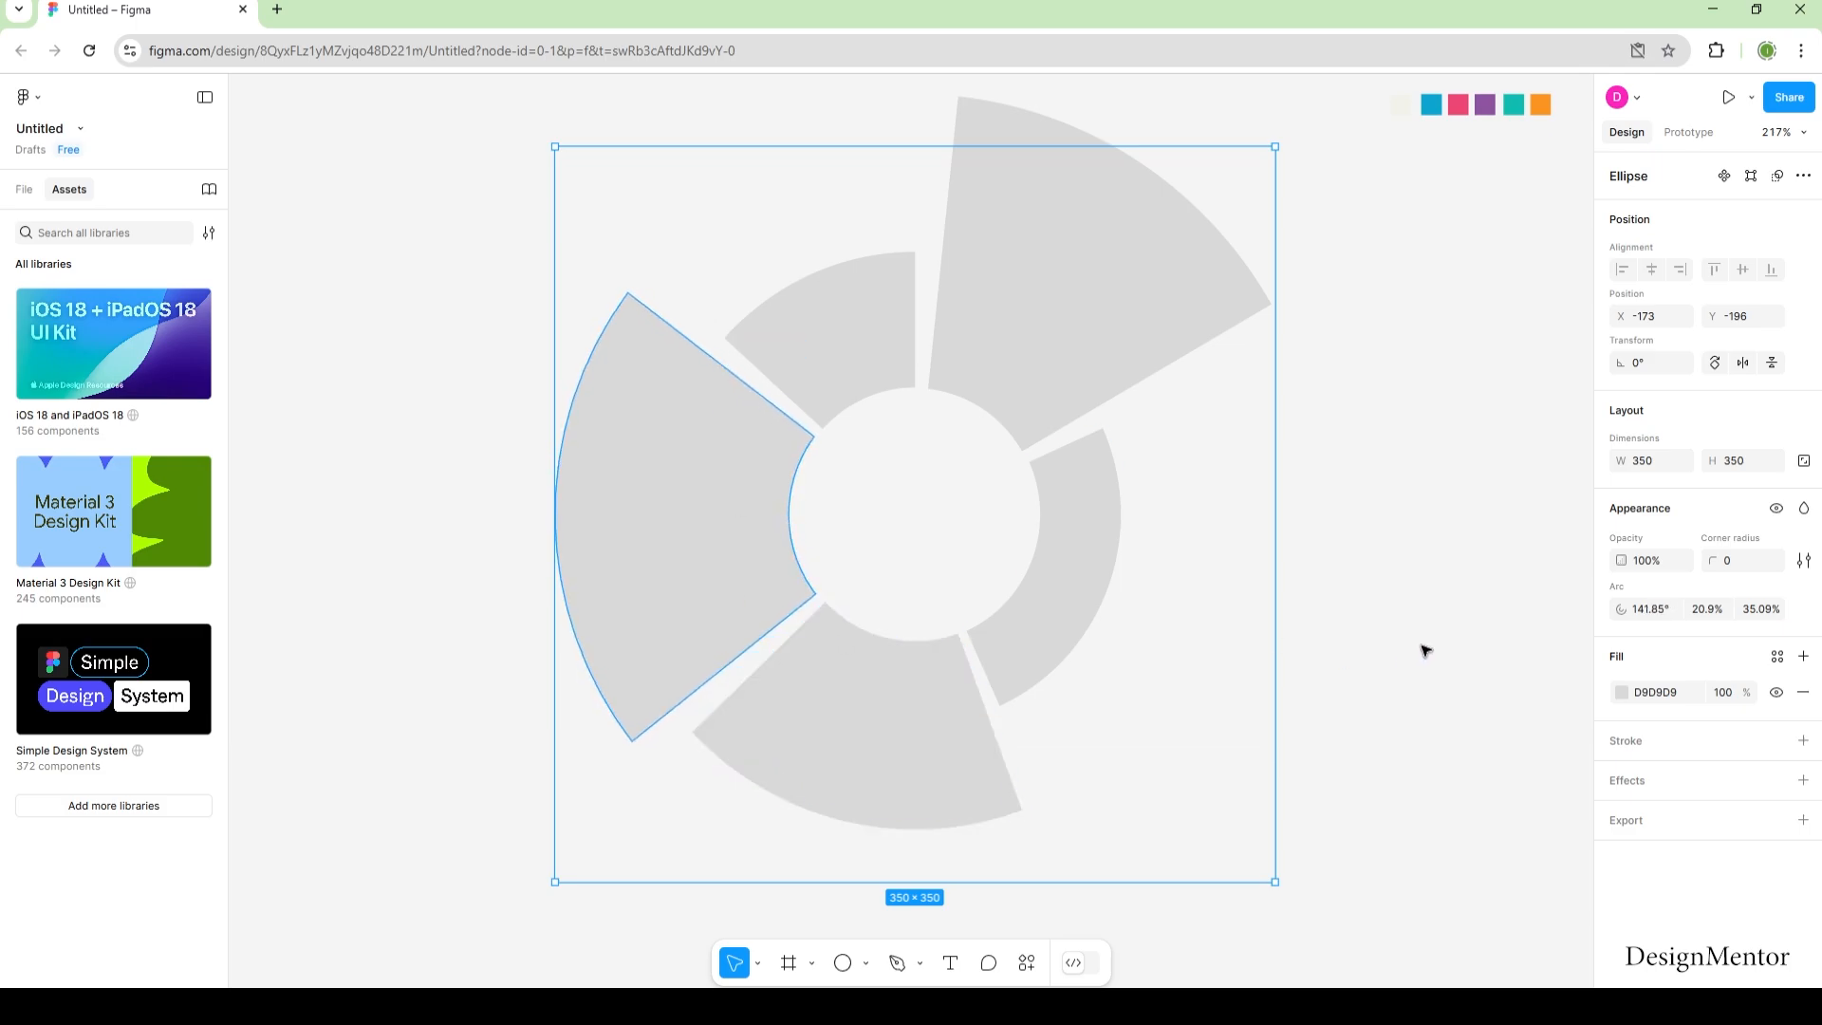
Step: Sample the swatches to fill the 400 × 400 arc with blue 0BA5CF and the 200 × 200 arc with pink ED4776
{"action": "left_click", "coordinate": [1012, 301]}
{"action": "key", "text": "i"}
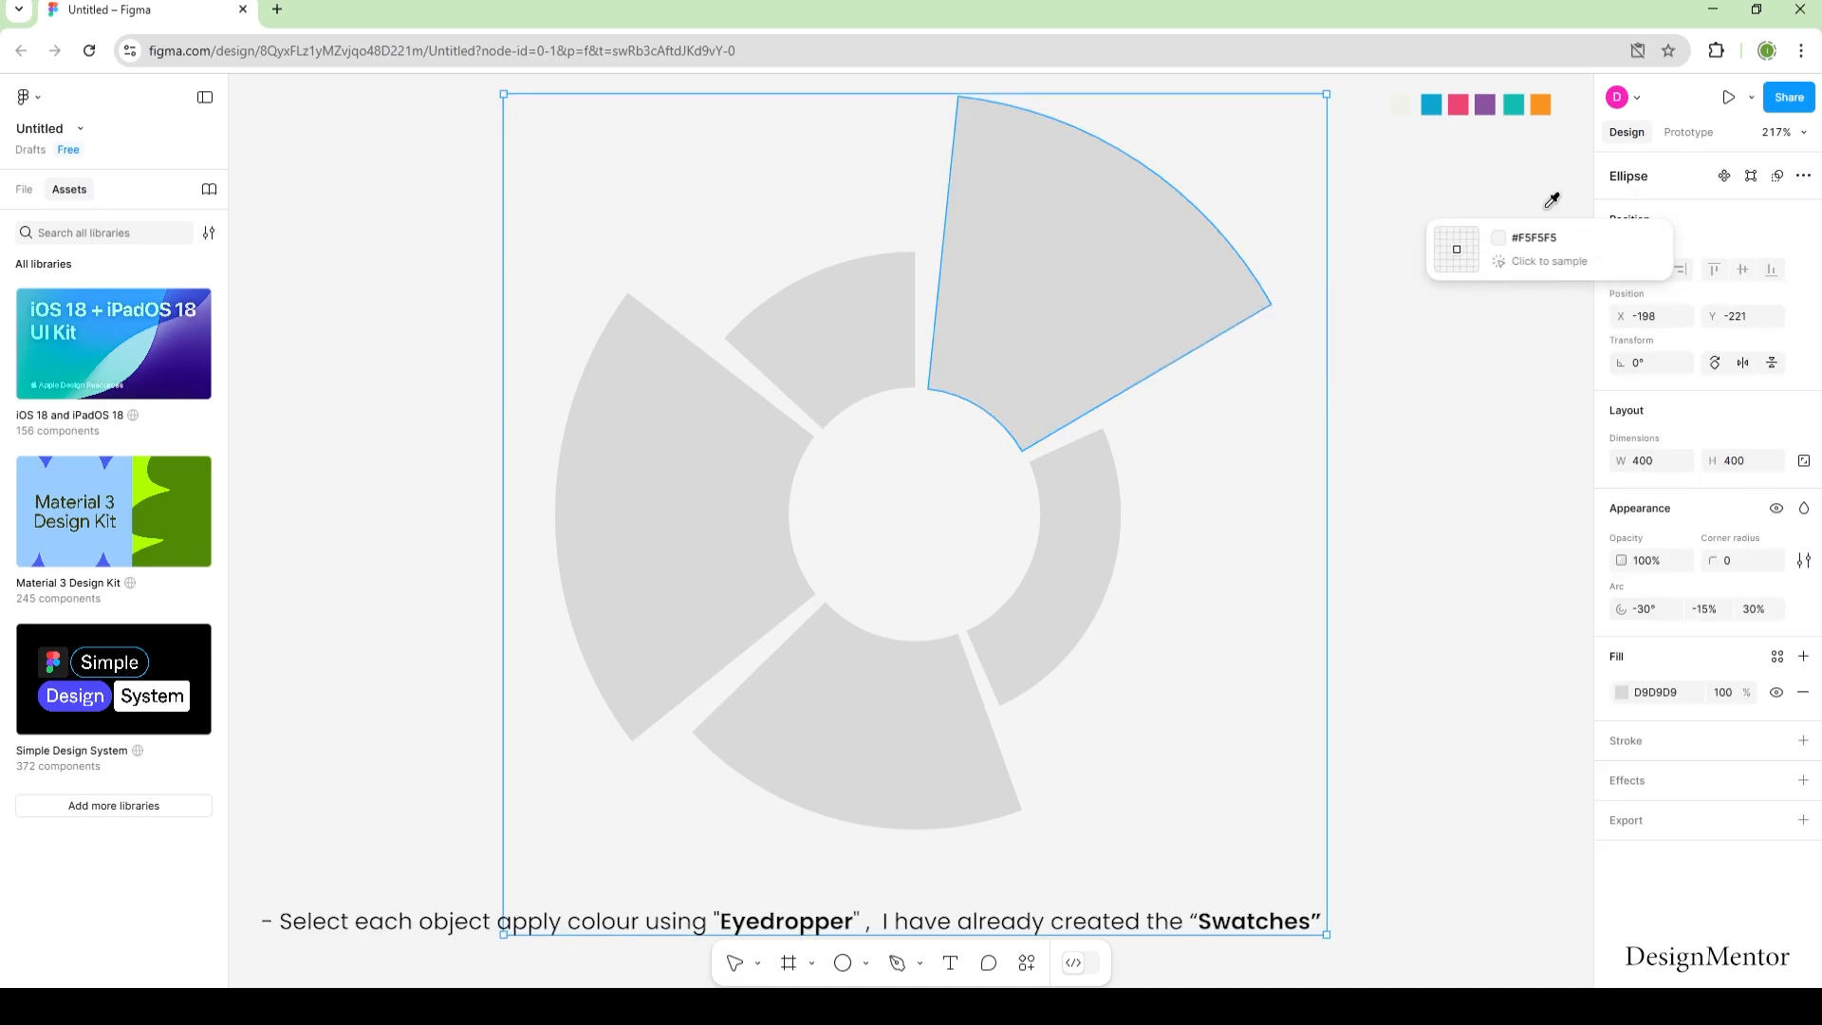
{"action": "left_click", "coordinate": [1431, 104]}
{"action": "left_click", "coordinate": [1089, 572]}
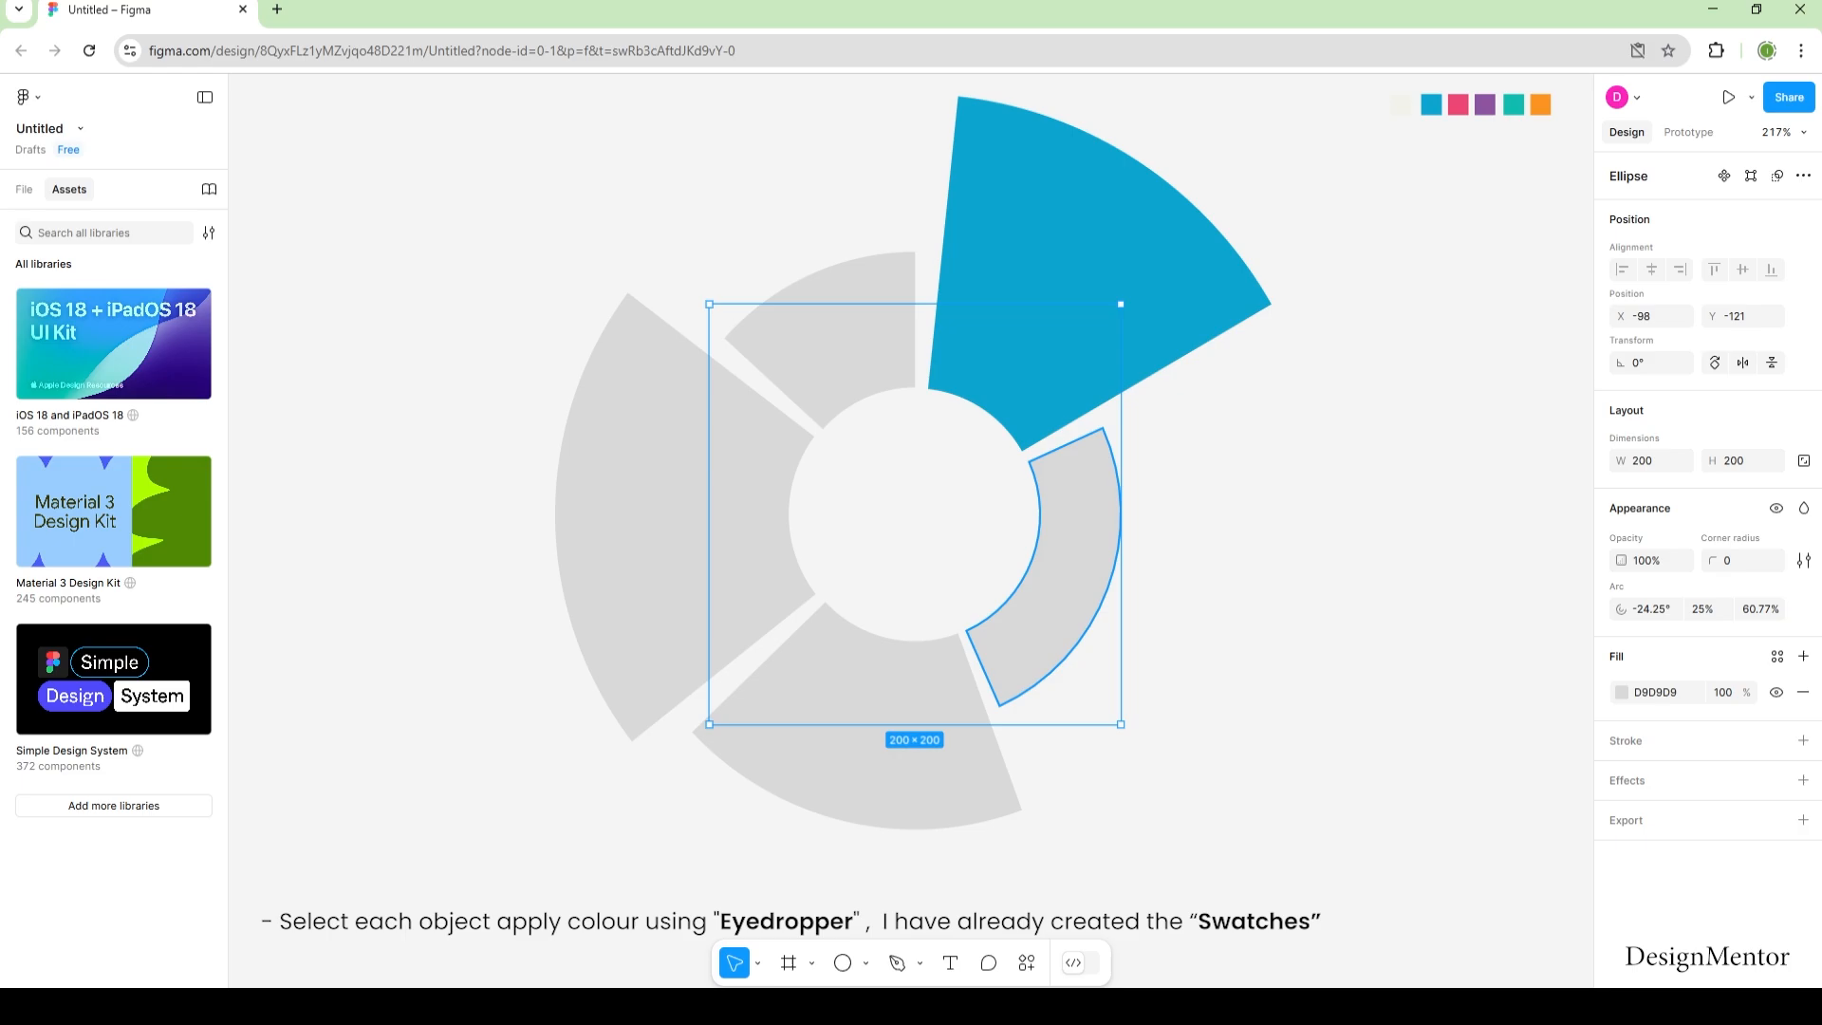
{"action": "key", "text": "i"}
{"action": "left_click", "coordinate": [1458, 103]}
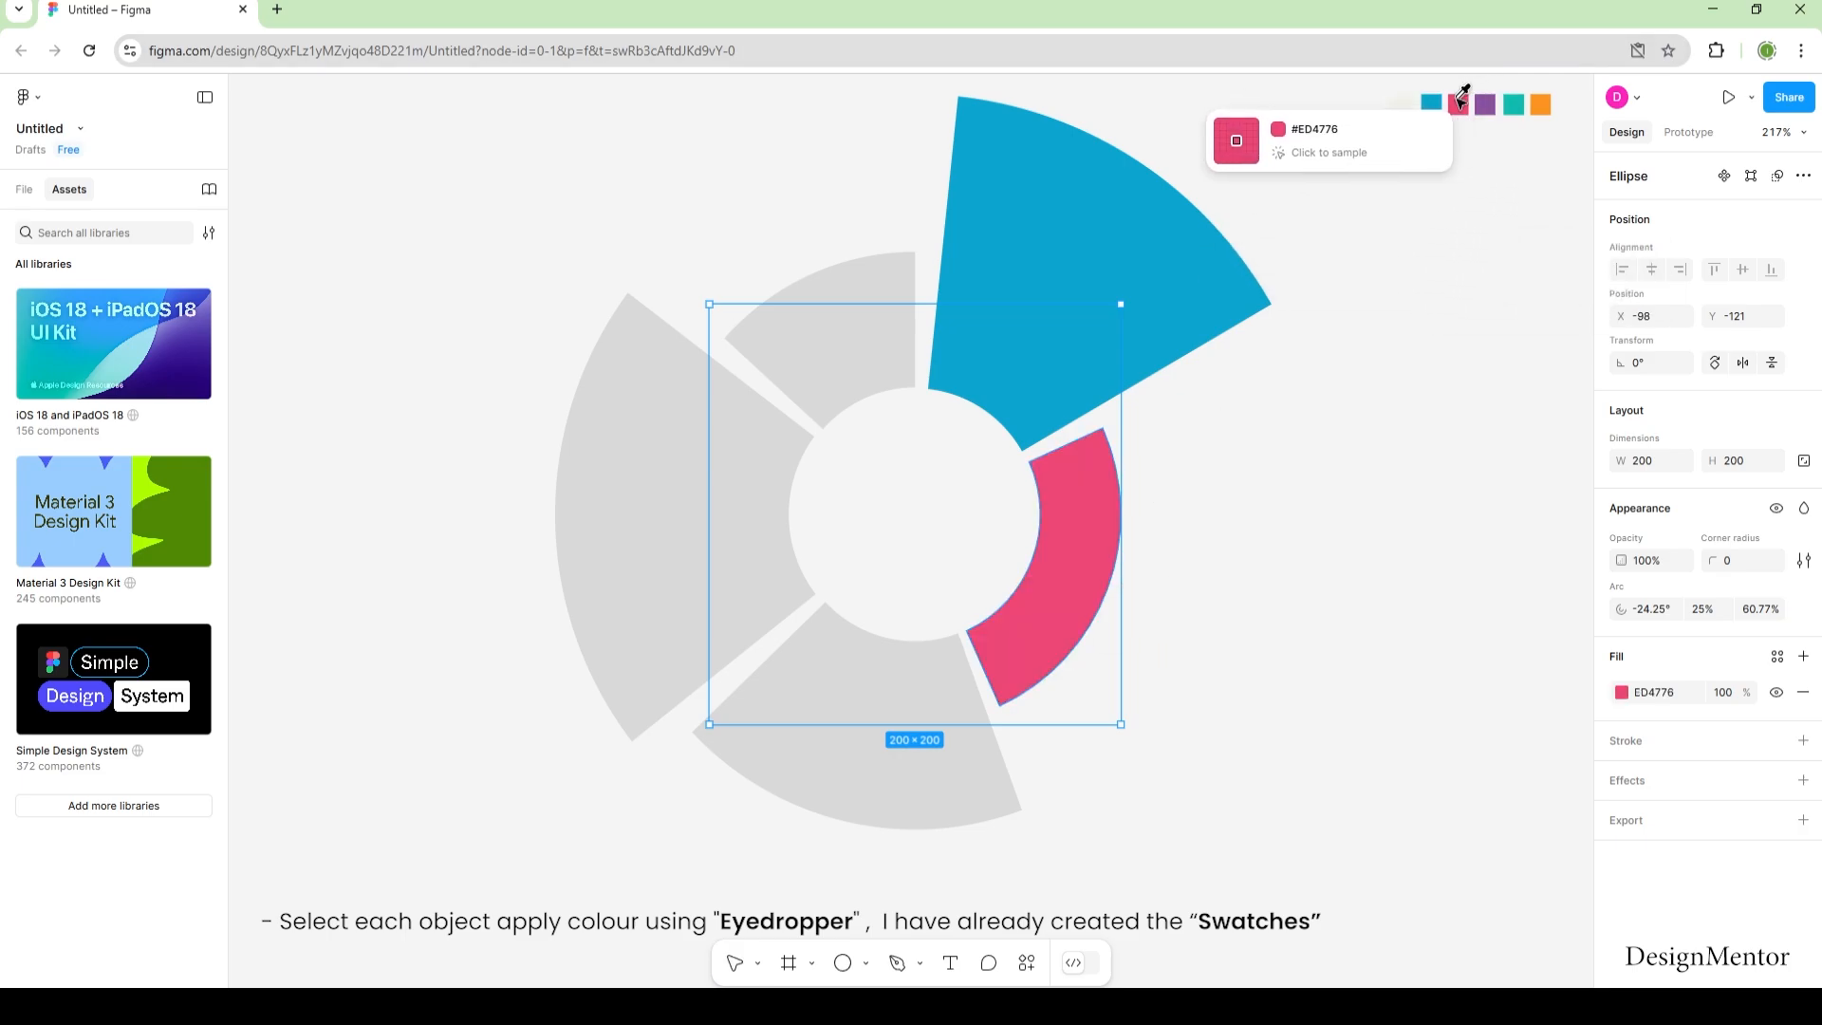
Step: Sample the swatches to fill the 300 × 300 arc with purple 8C53A0 and the 350 × 350 arc with teal 10BCAF
{"action": "left_click", "coordinate": [918, 696]}
{"action": "key", "text": "i"}
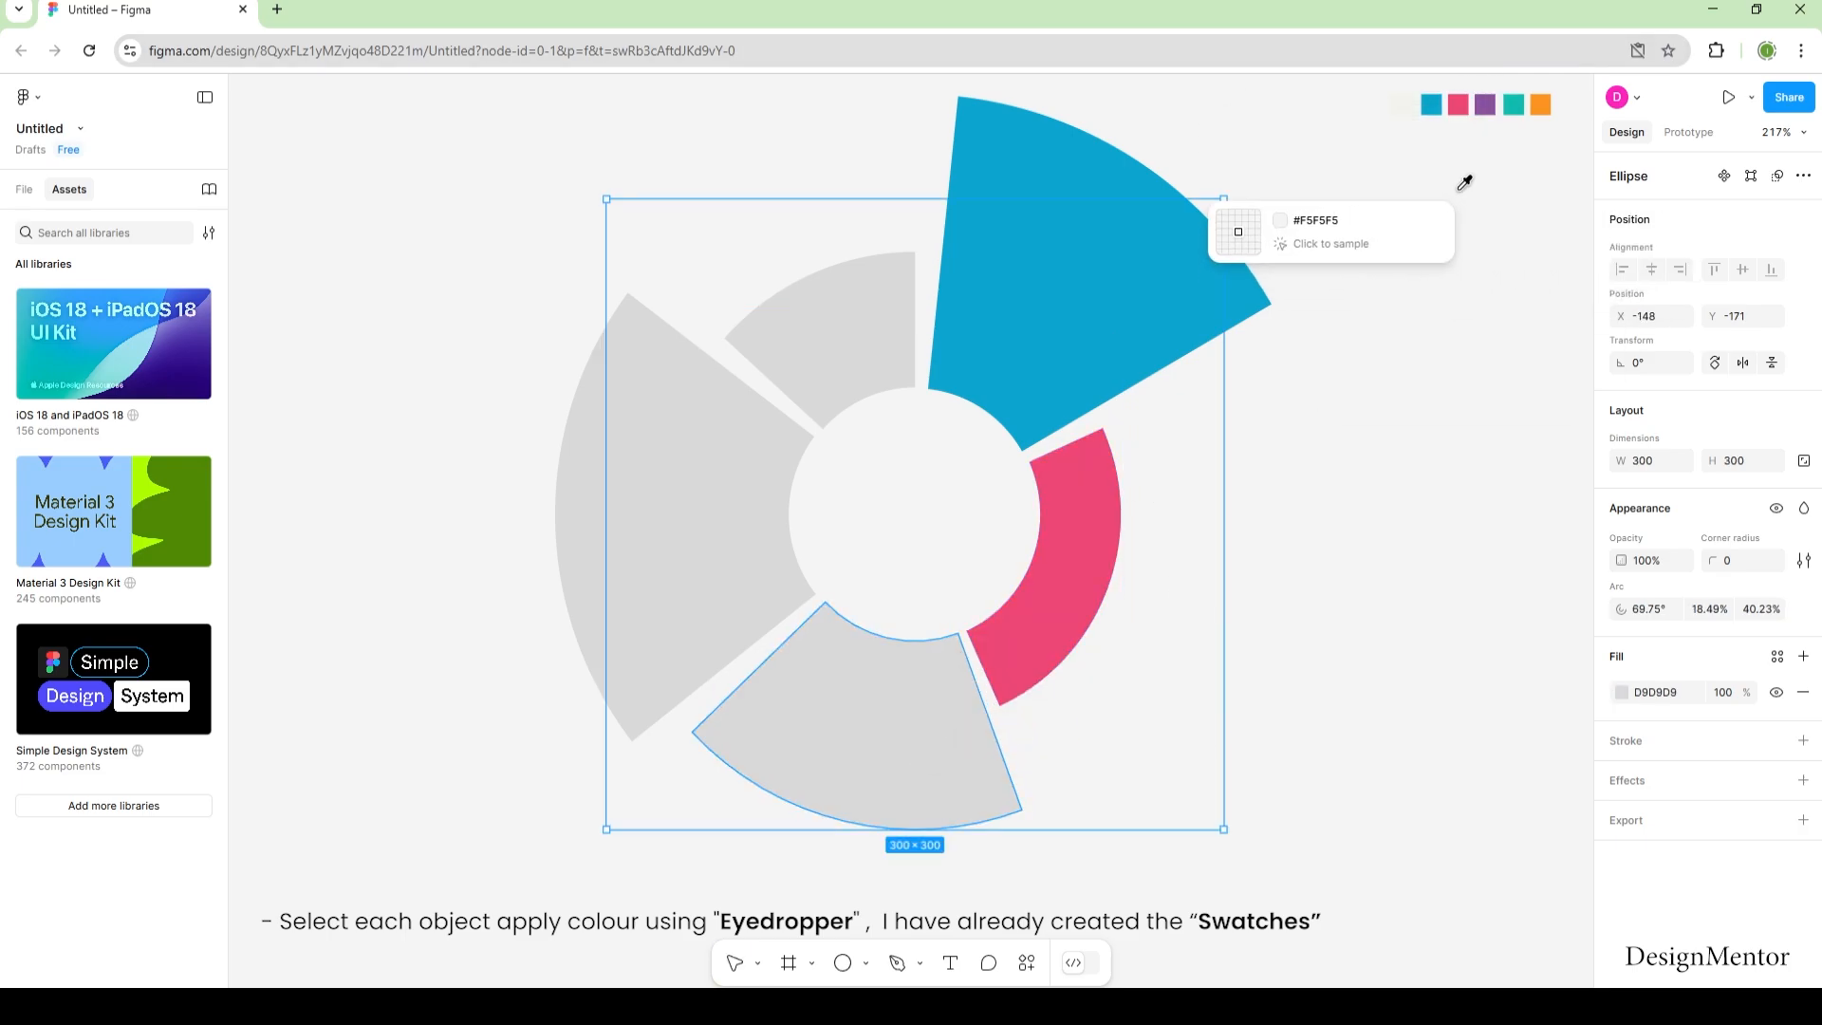
{"action": "left_click", "coordinate": [1485, 103]}
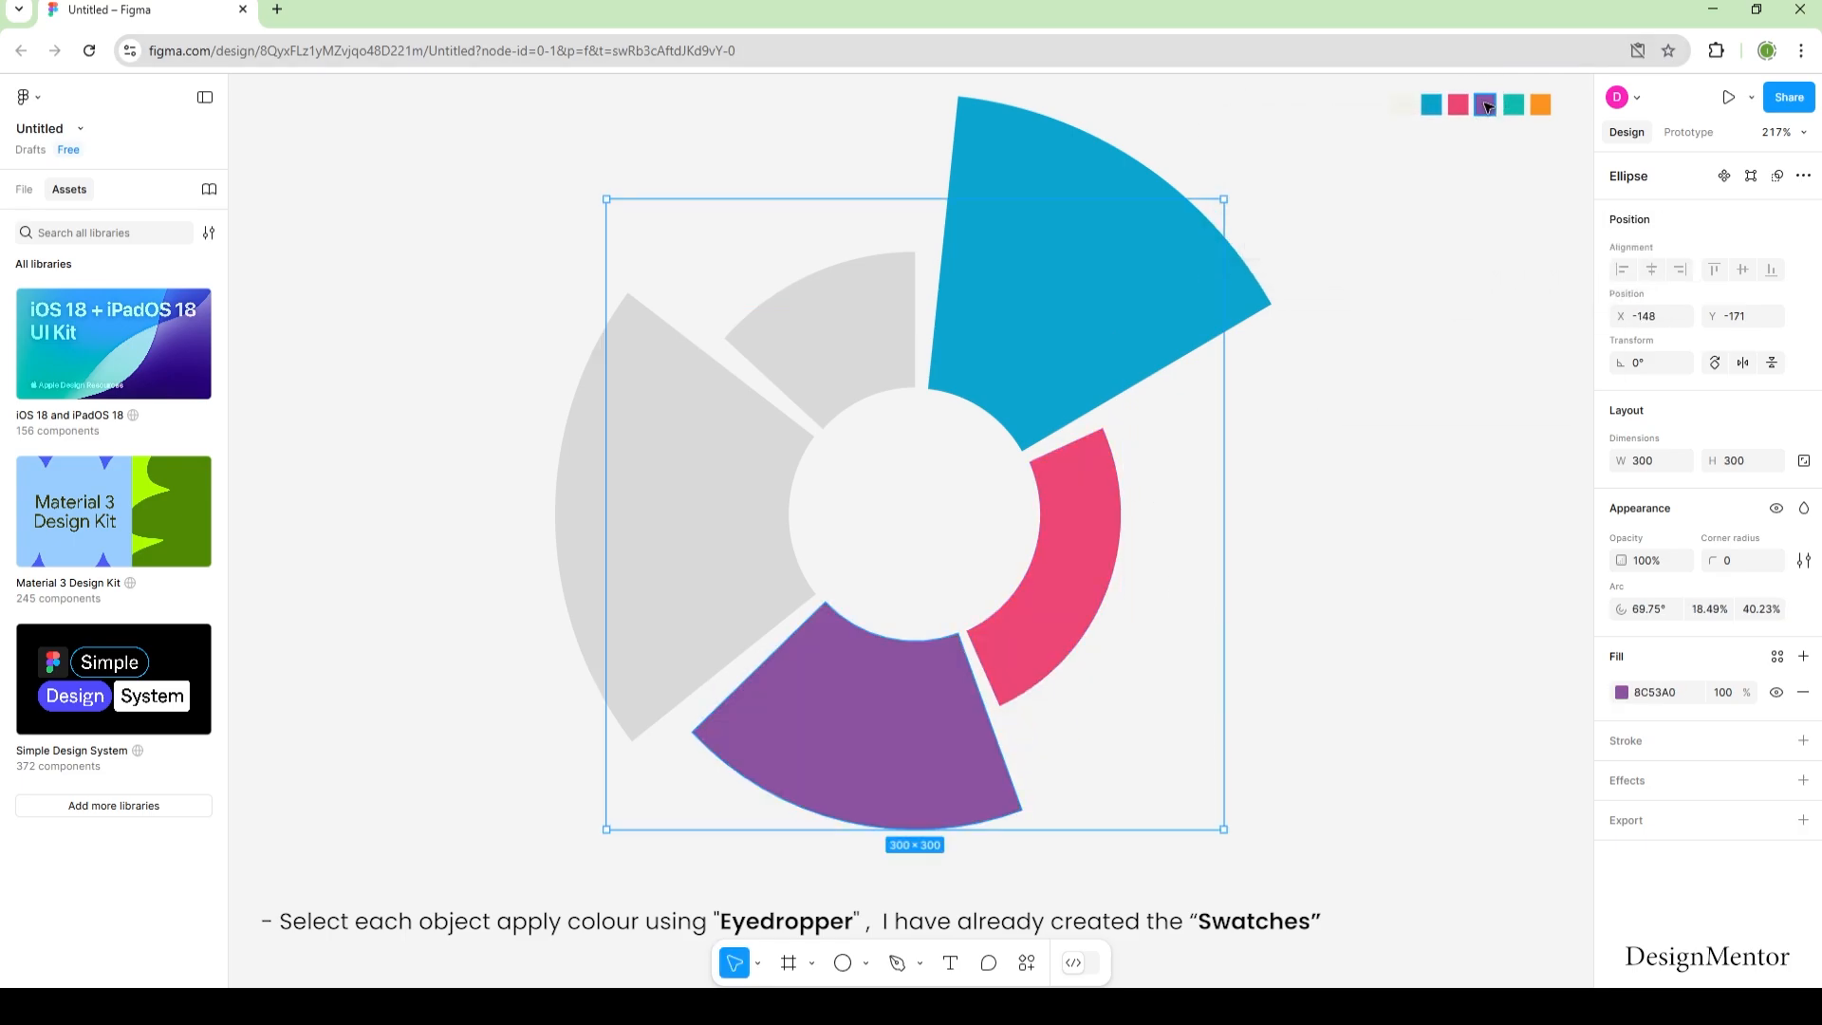
{"action": "left_click", "coordinate": [772, 527]}
{"action": "key", "text": "i"}
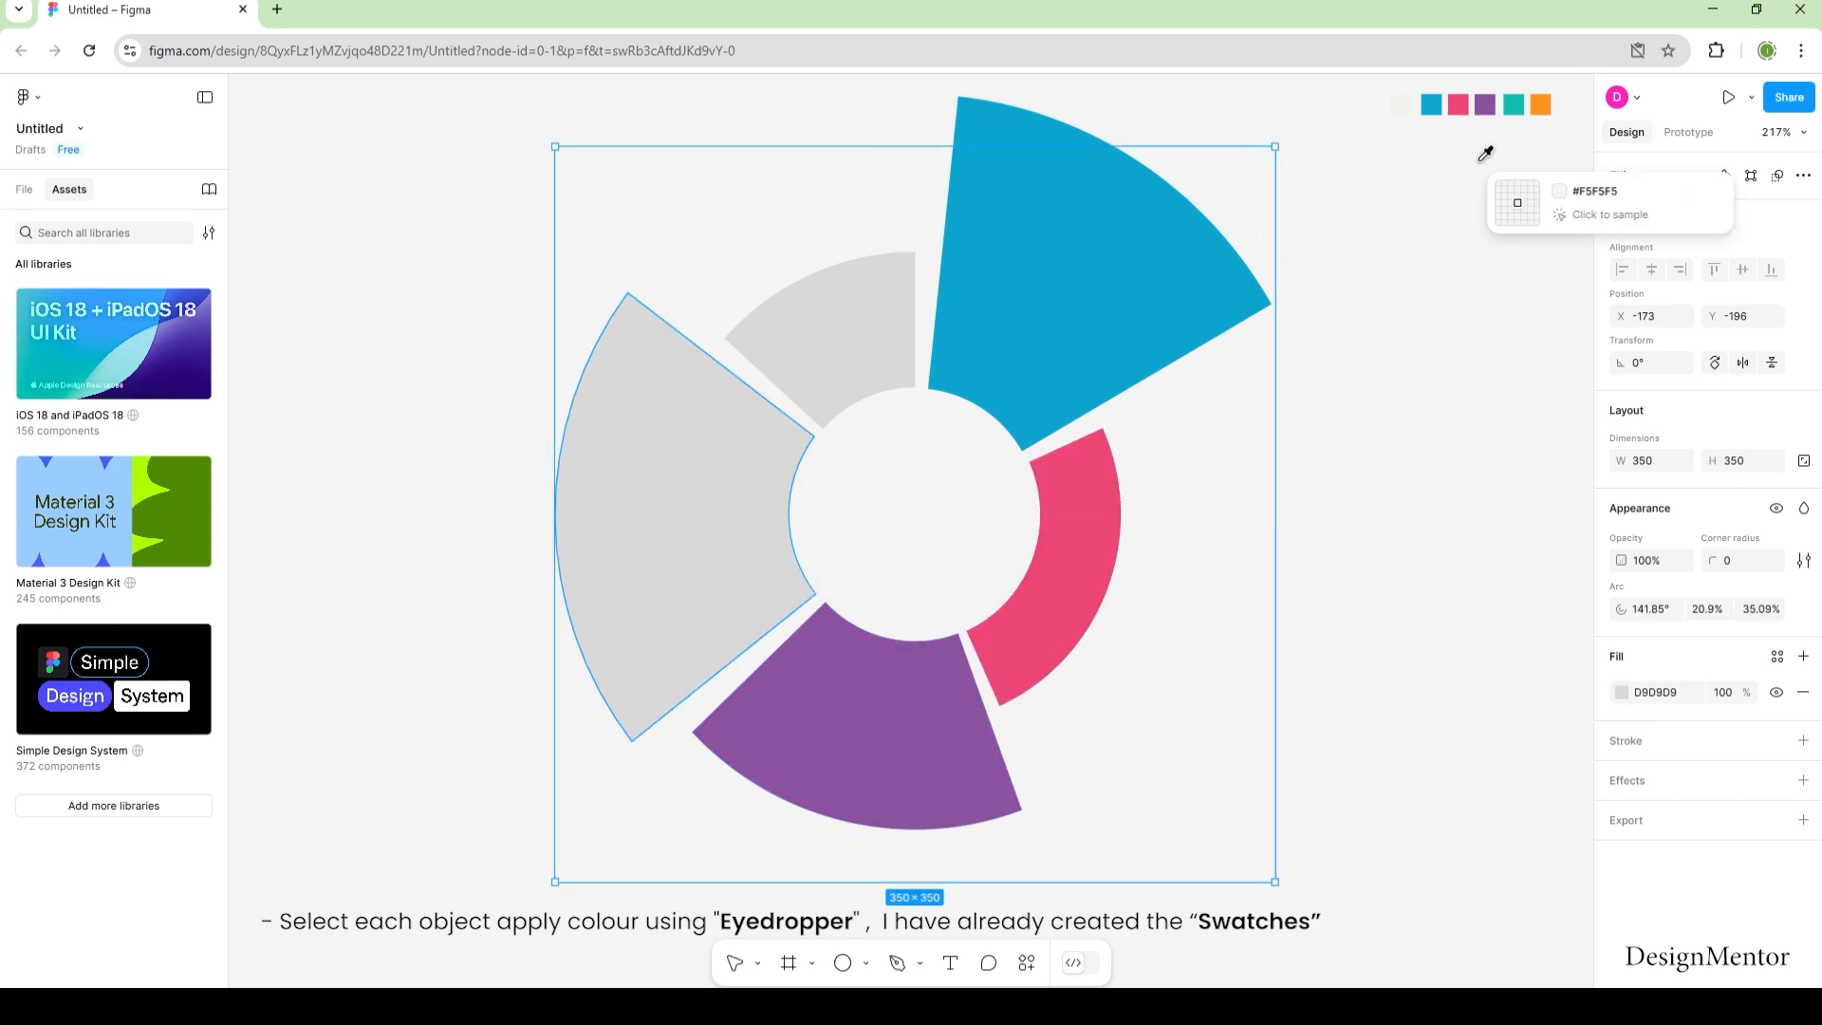
{"action": "left_click", "coordinate": [1514, 103]}
Step: Fill the 250 × 250 arc with orange FB9421 sampled from the swatches, and deselect it
{"action": "left_click", "coordinate": [875, 341]}
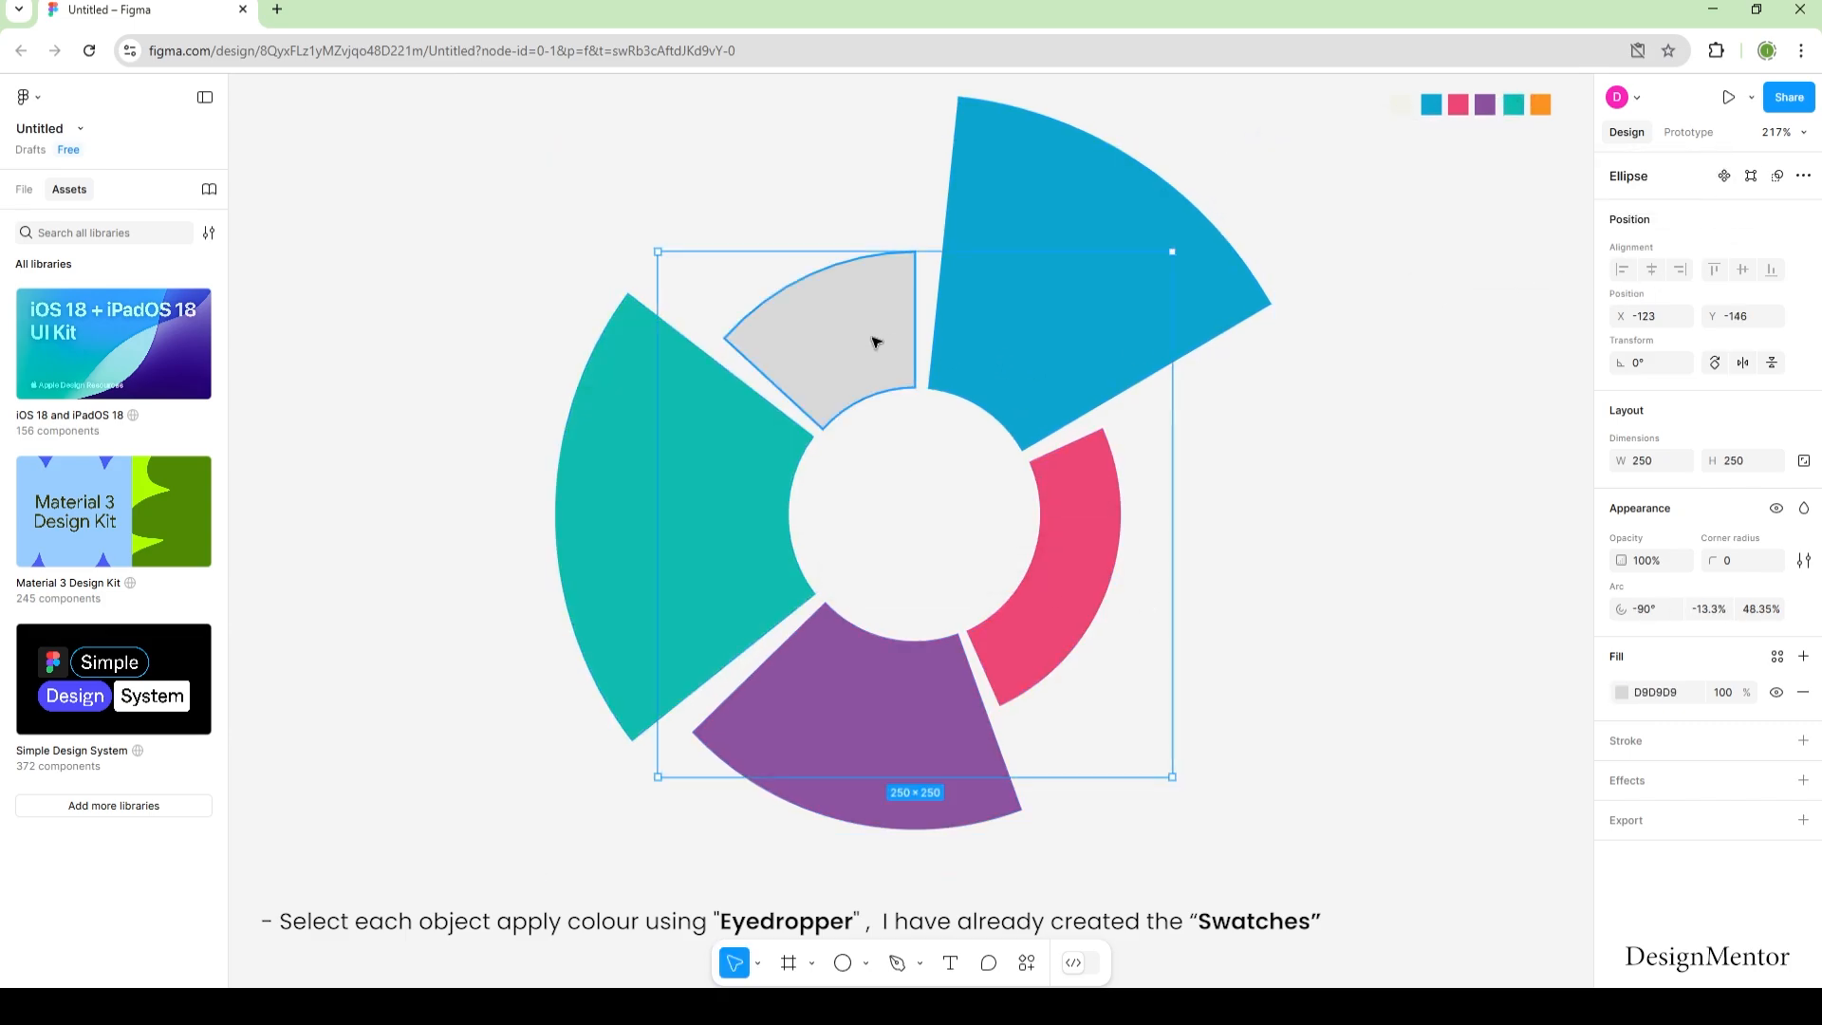
{"action": "key", "text": "i"}
{"action": "left_click", "coordinate": [1540, 103]}
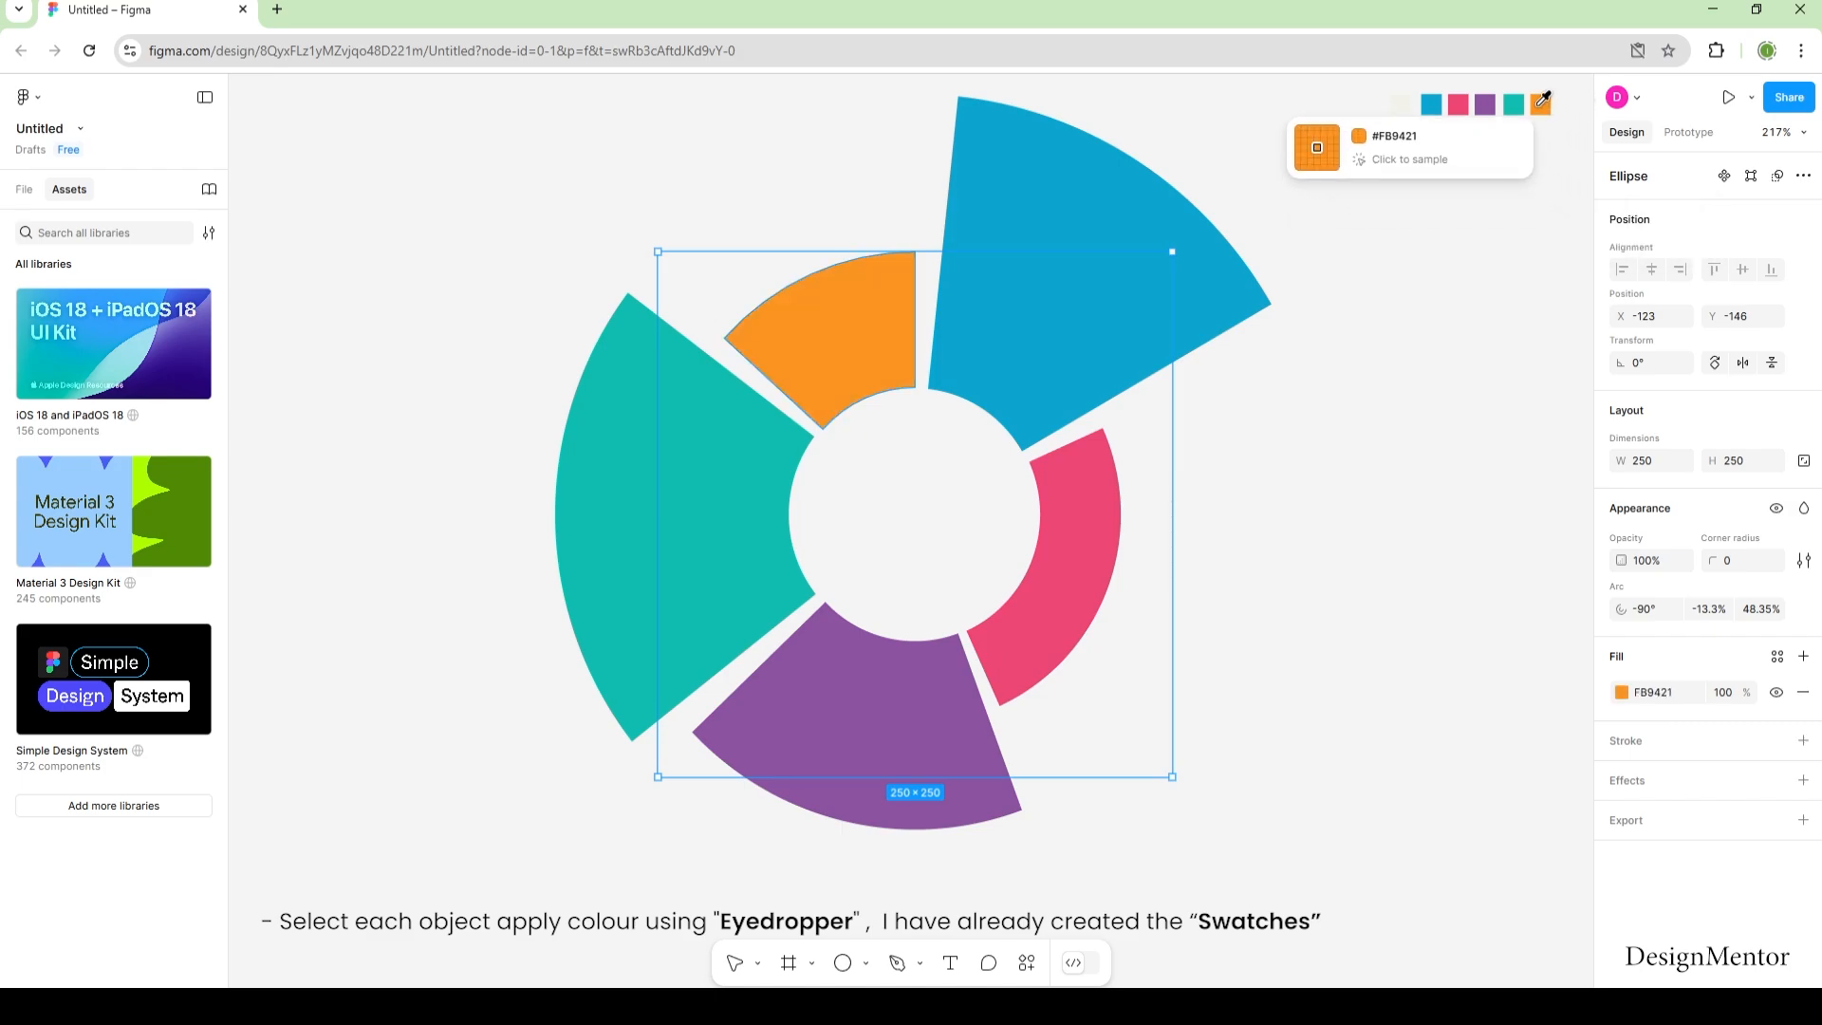
{"action": "left_click", "coordinate": [1487, 583]}
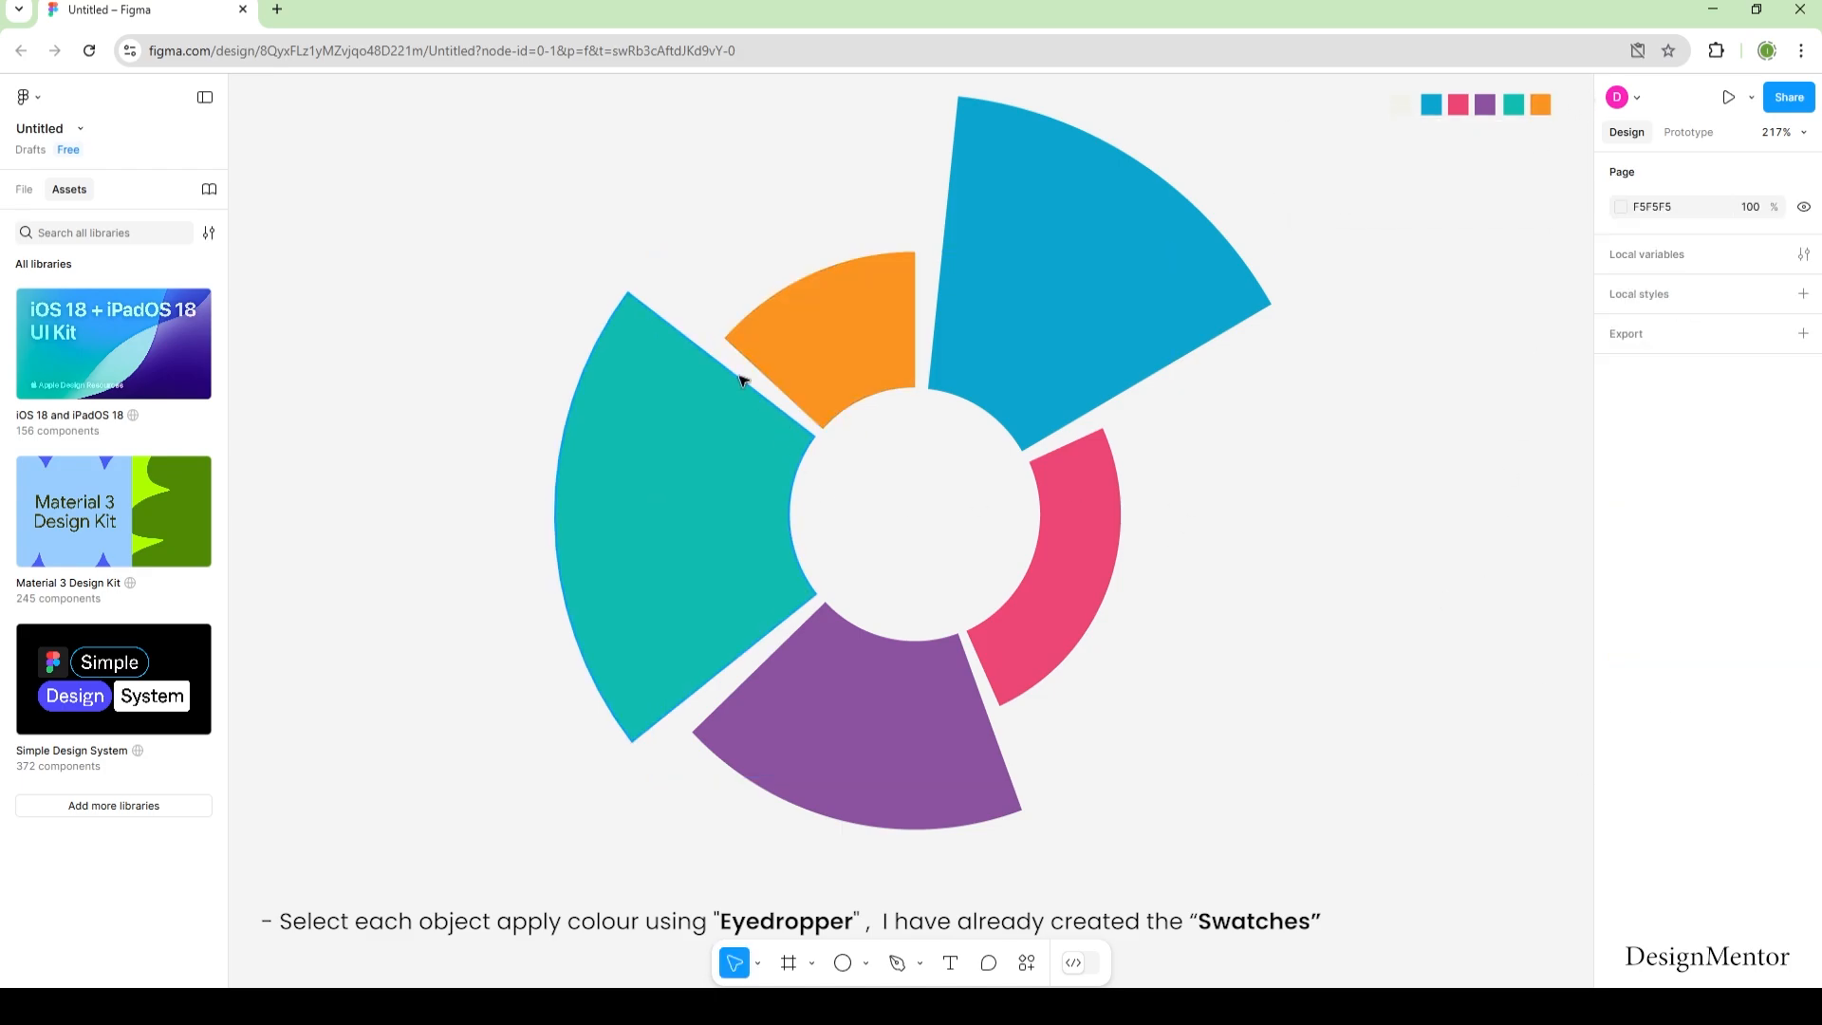
Step: Group the five coloured arc segments and move the group down to Y -201
{"action": "left_click_drag", "start_coordinate": [560, 213], "coordinate": [1106, 732]}
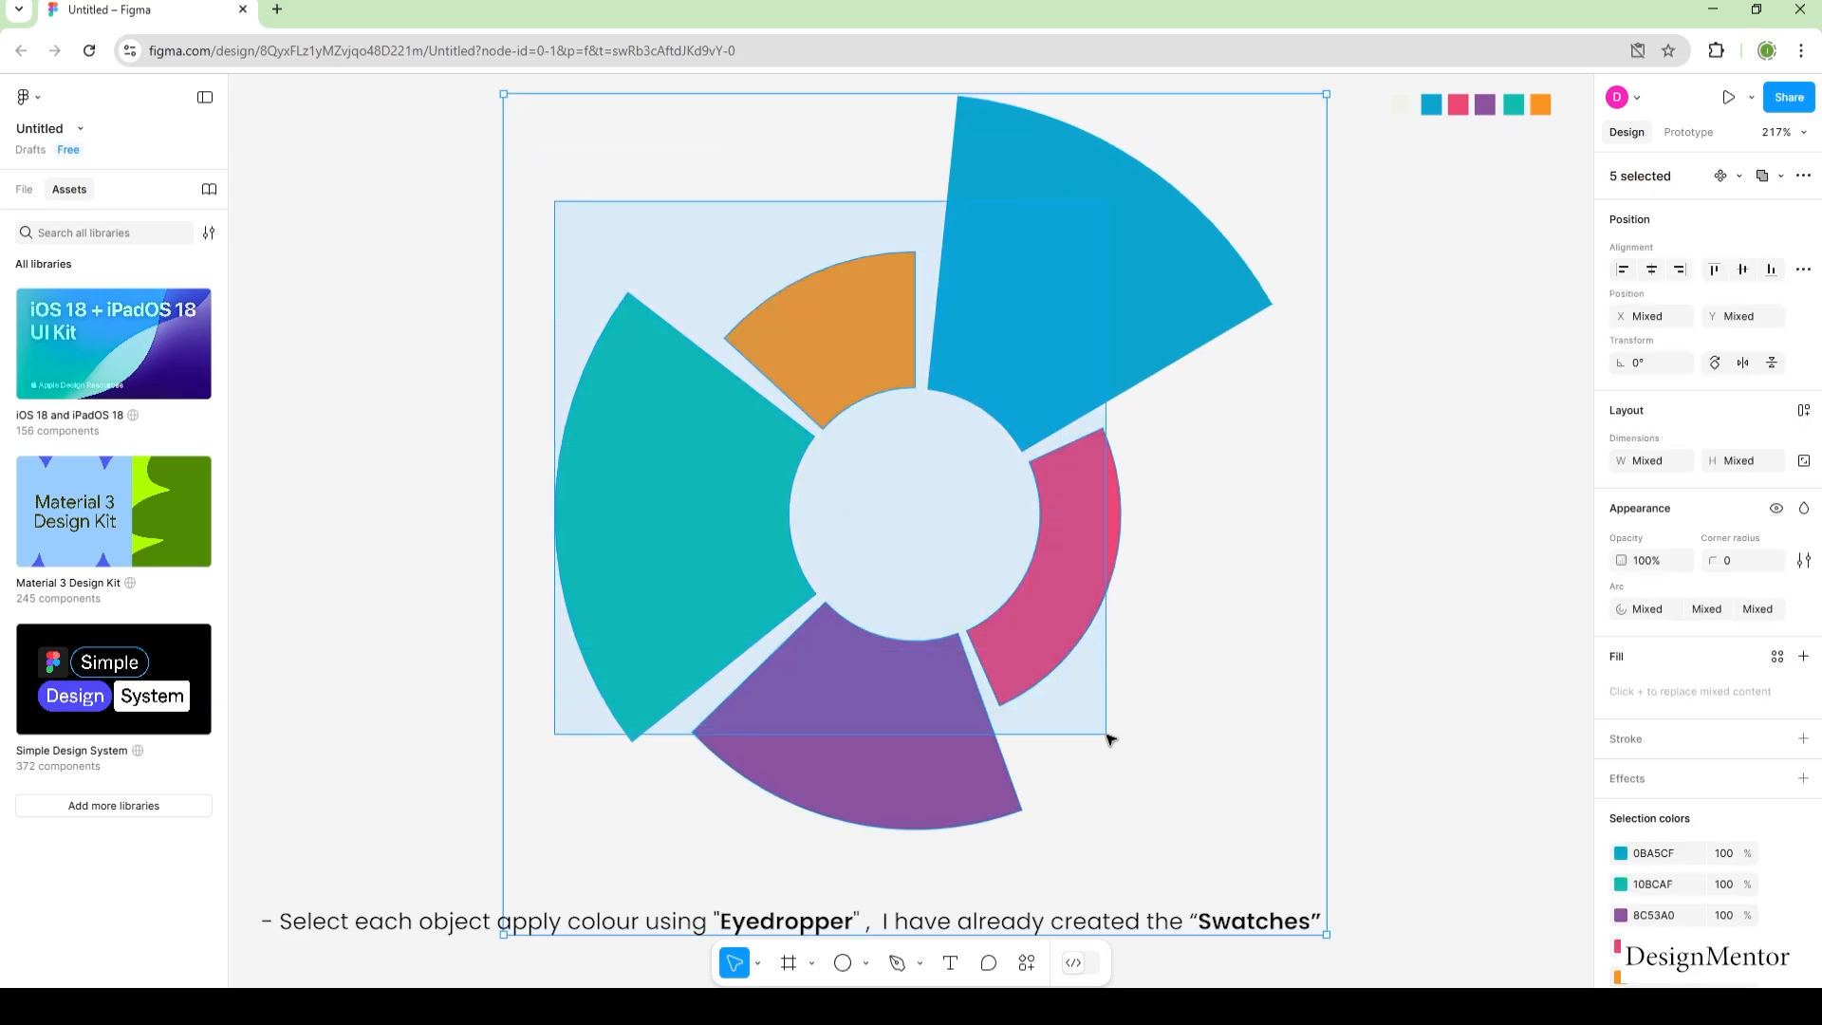
{"action": "right_click", "coordinate": [1048, 355]}
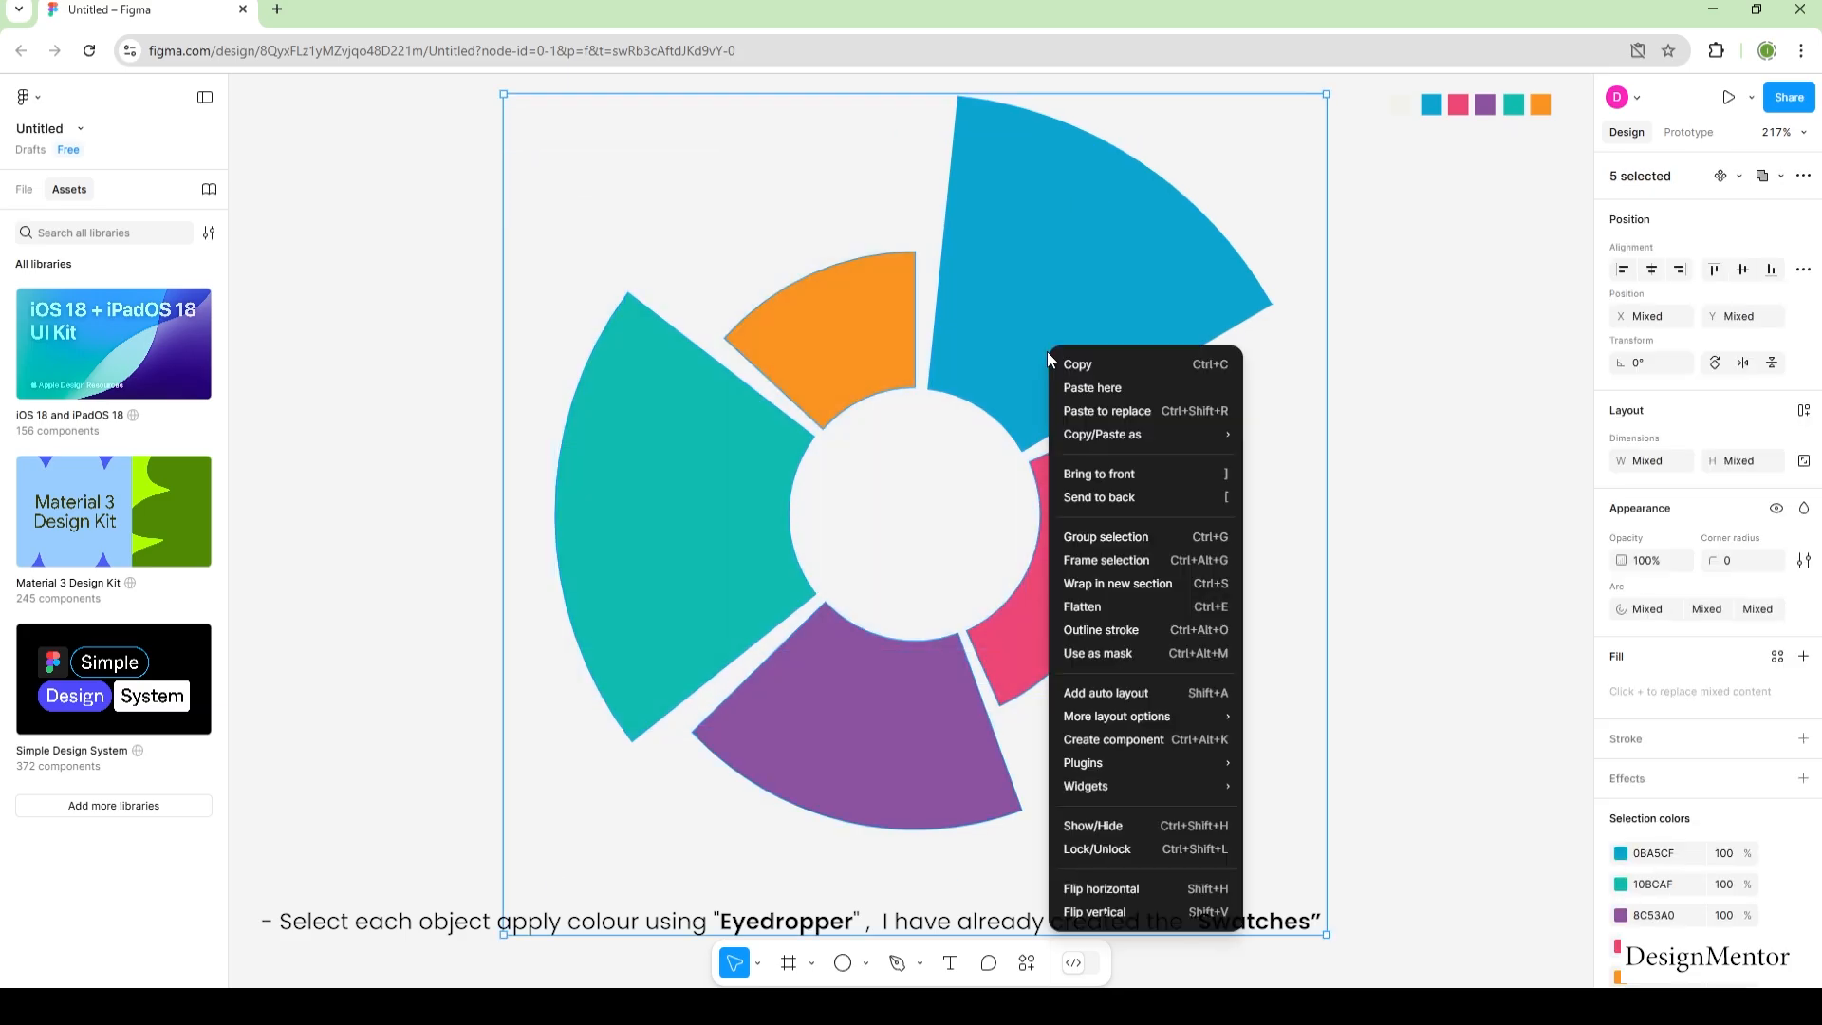
{"action": "left_click", "coordinate": [1093, 537]}
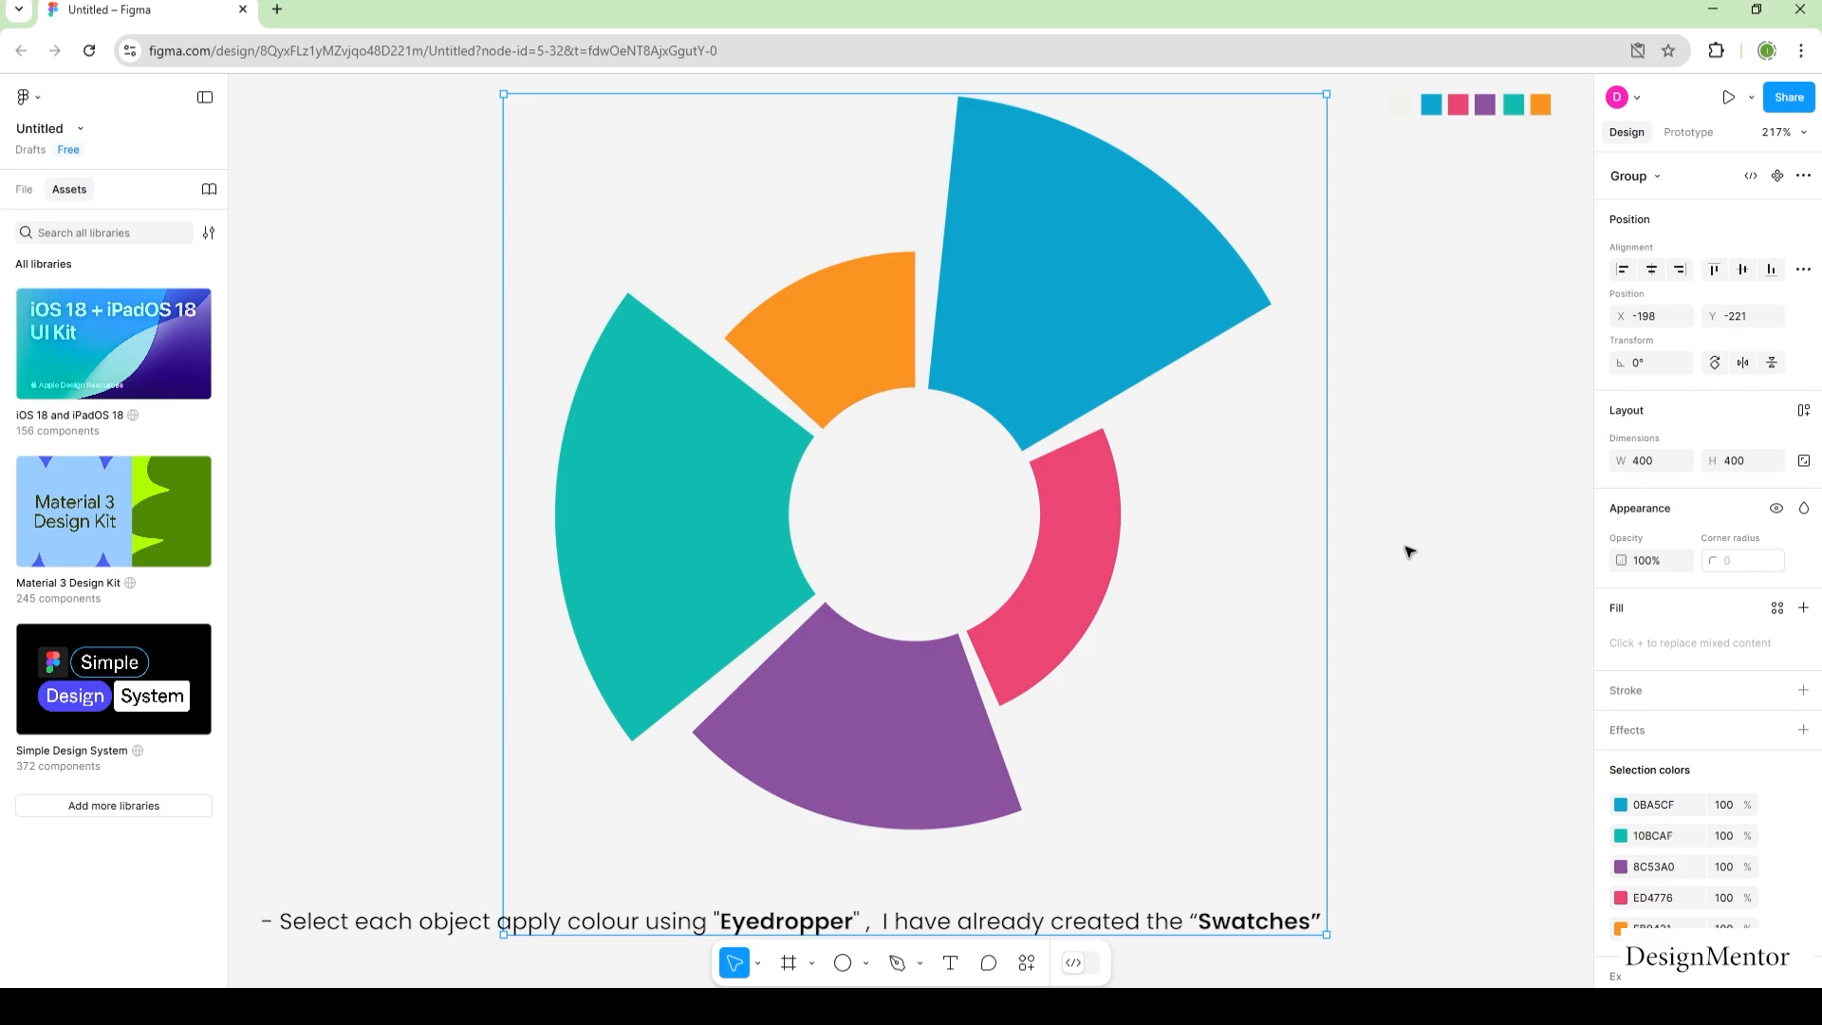
{"action": "key", "text": "shift+Down"}
{"action": "key", "text": "shift+Down"}
{"action": "key", "text": "shift+Down"}
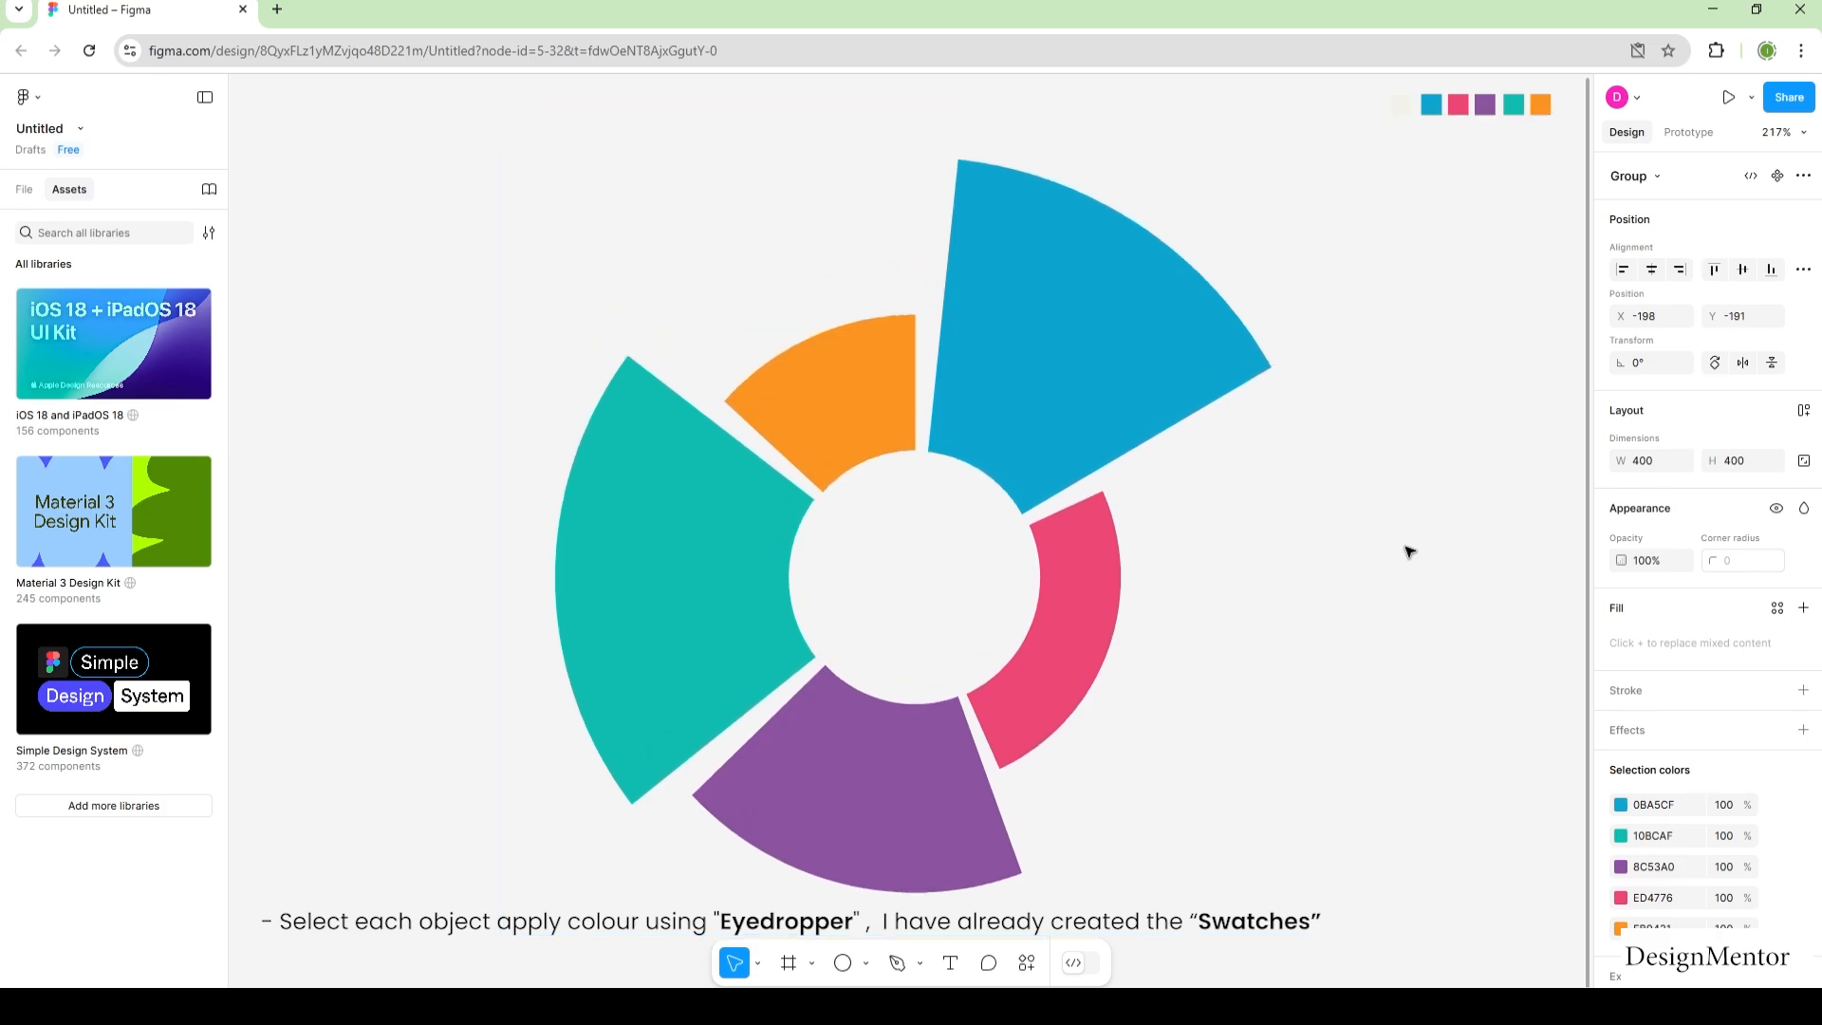
{"action": "key", "text": "shift+Up"}
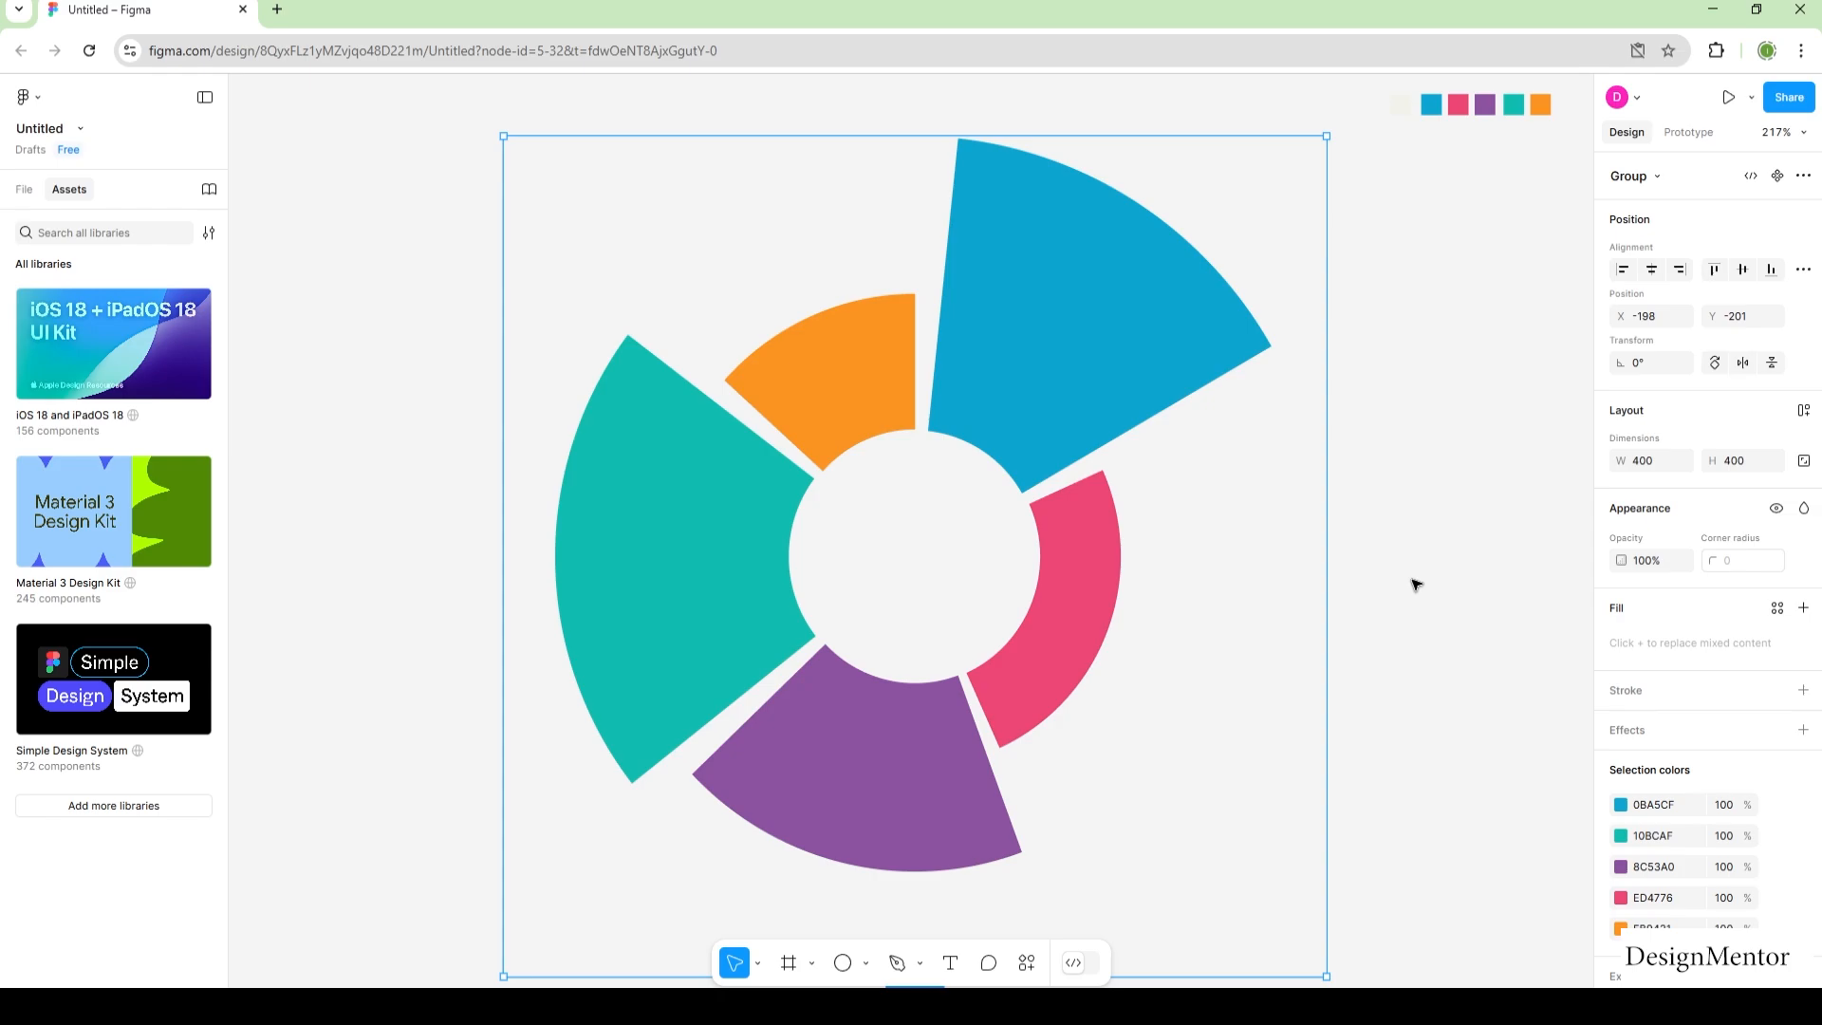
{"action": "left_click", "coordinate": [1416, 584]}
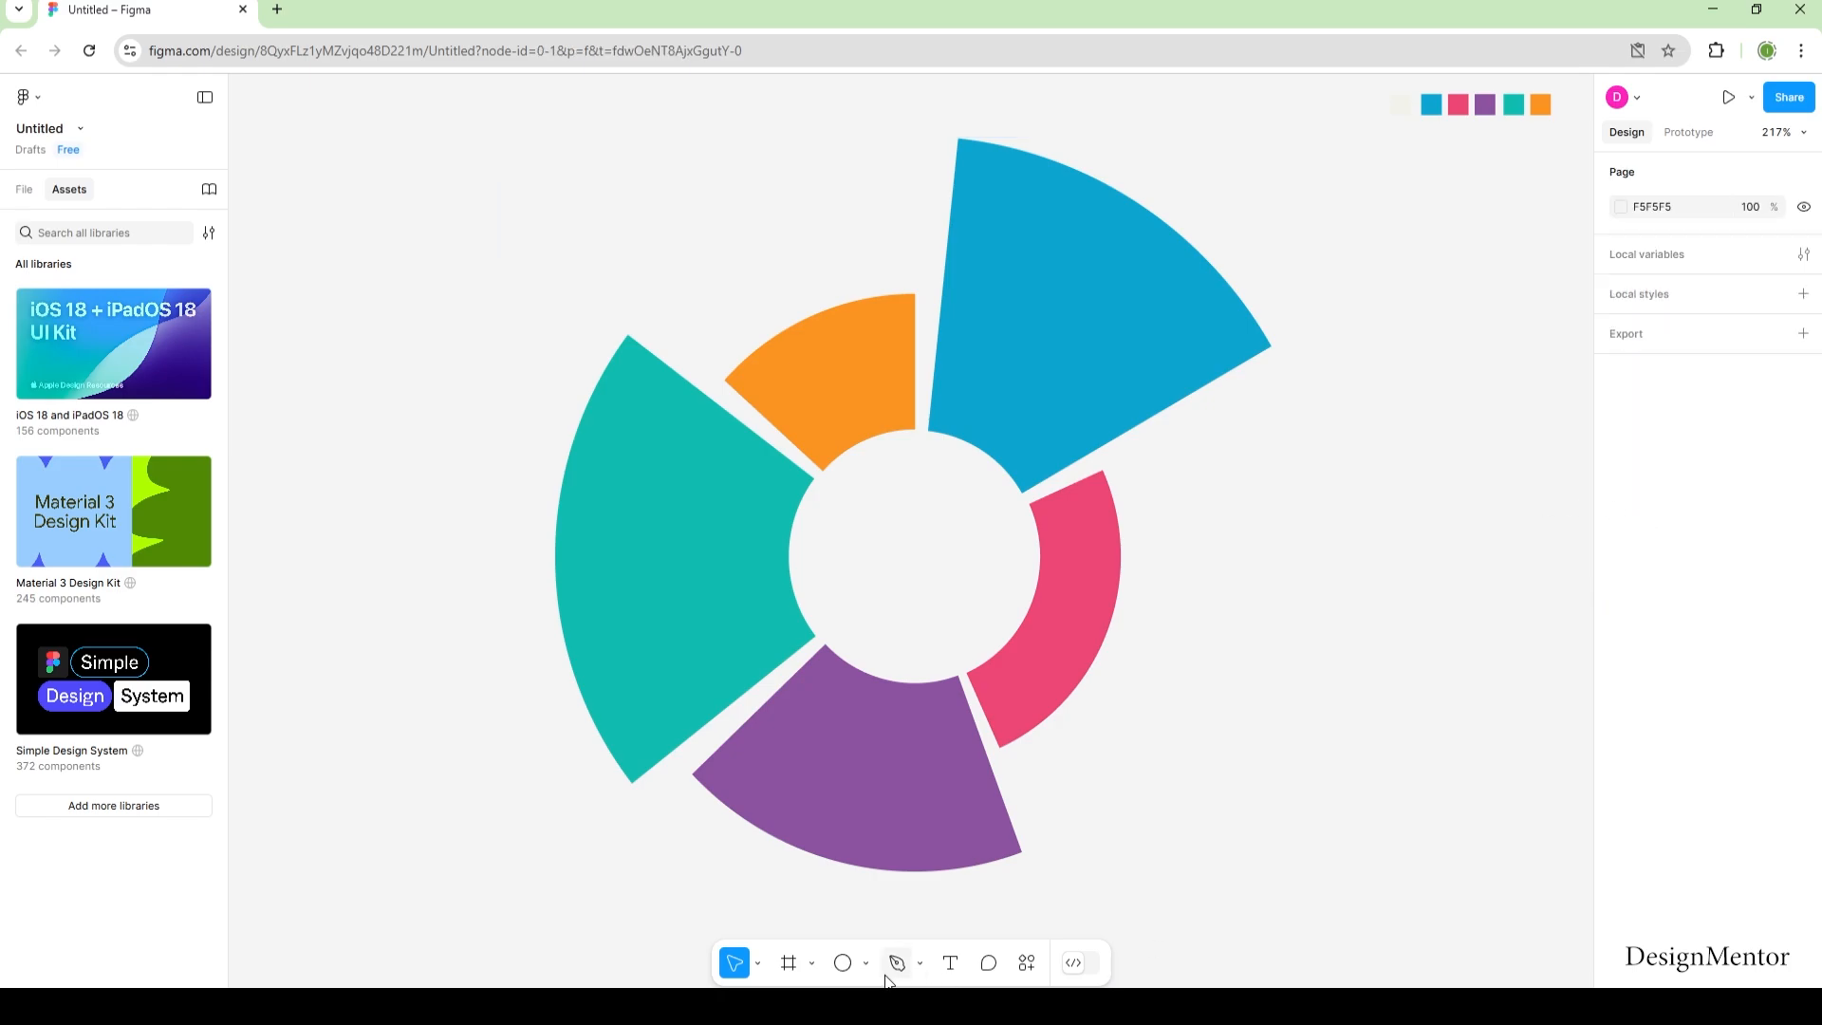
Step: Draw a 388 × 388 background rectangle over the chart at X -198, Y -207 and round its corners to 10
{"action": "key", "text": "r"}
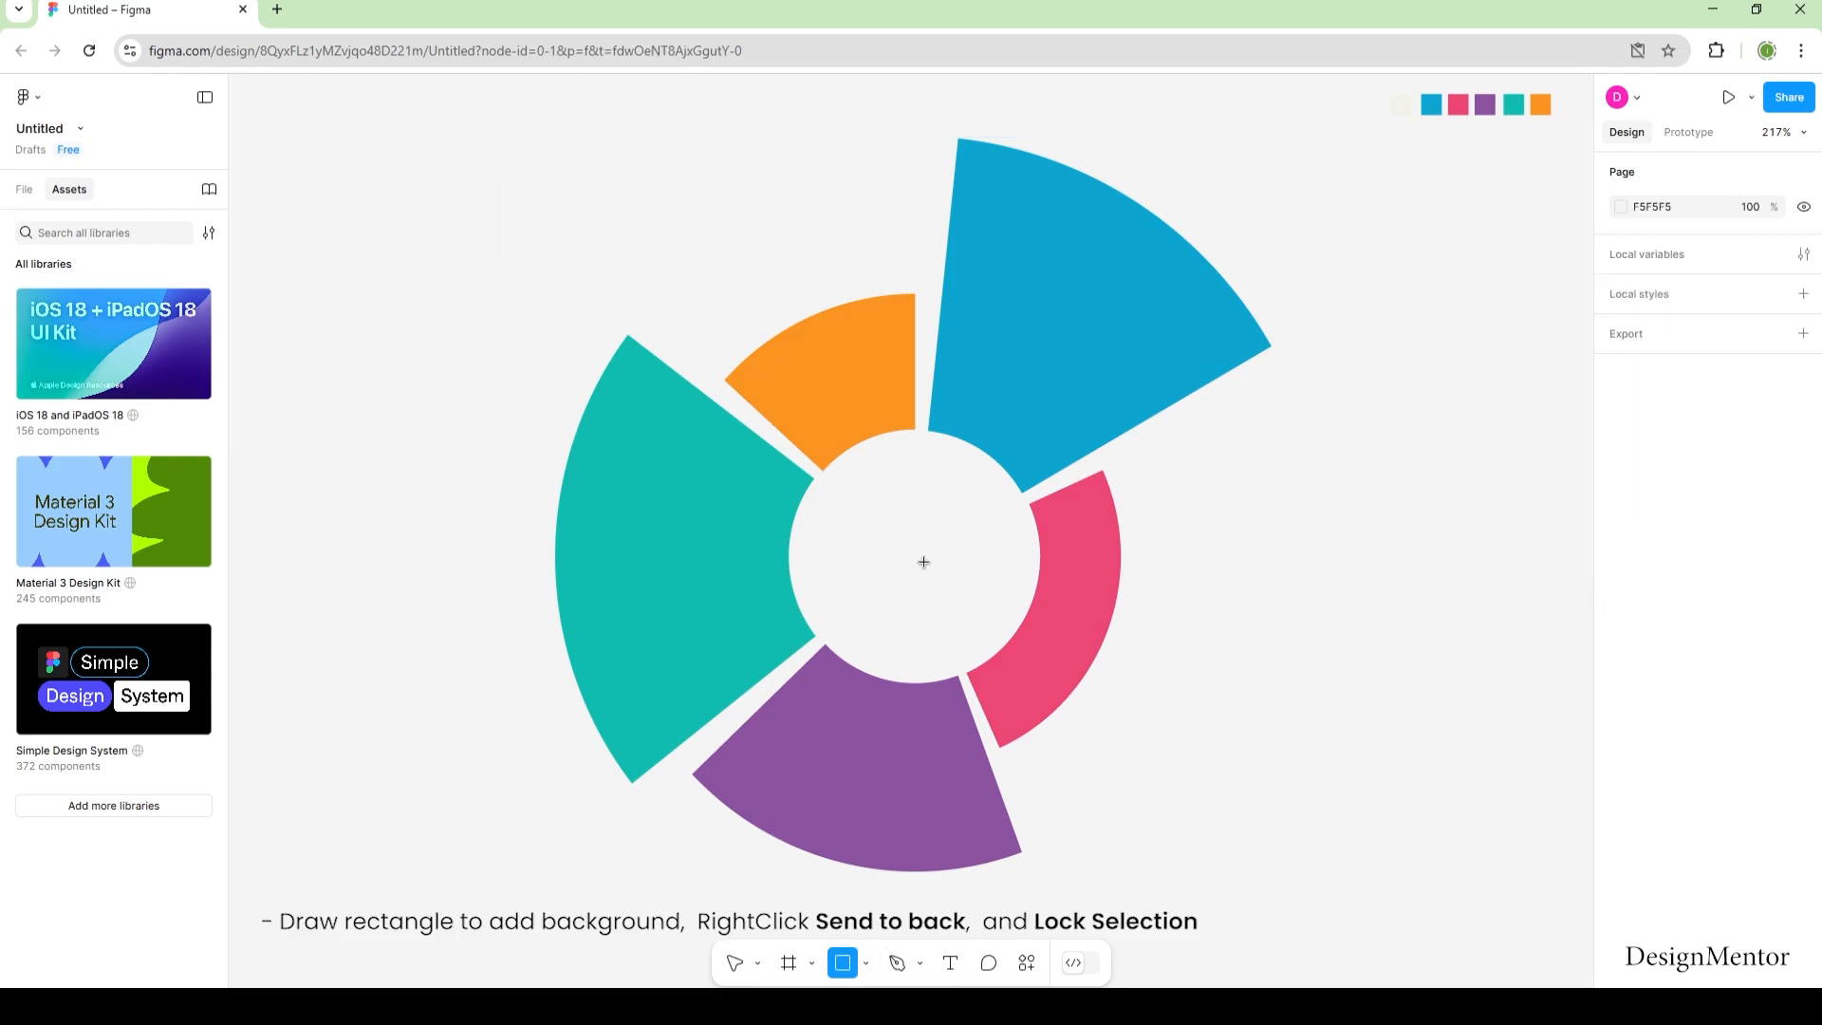
{"action": "left_click_drag", "start_coordinate": [907, 556], "coordinate": [1307, 864]}
{"action": "left_click_drag", "start_coordinate": [1195, 773], "coordinate": [1191, 749]}
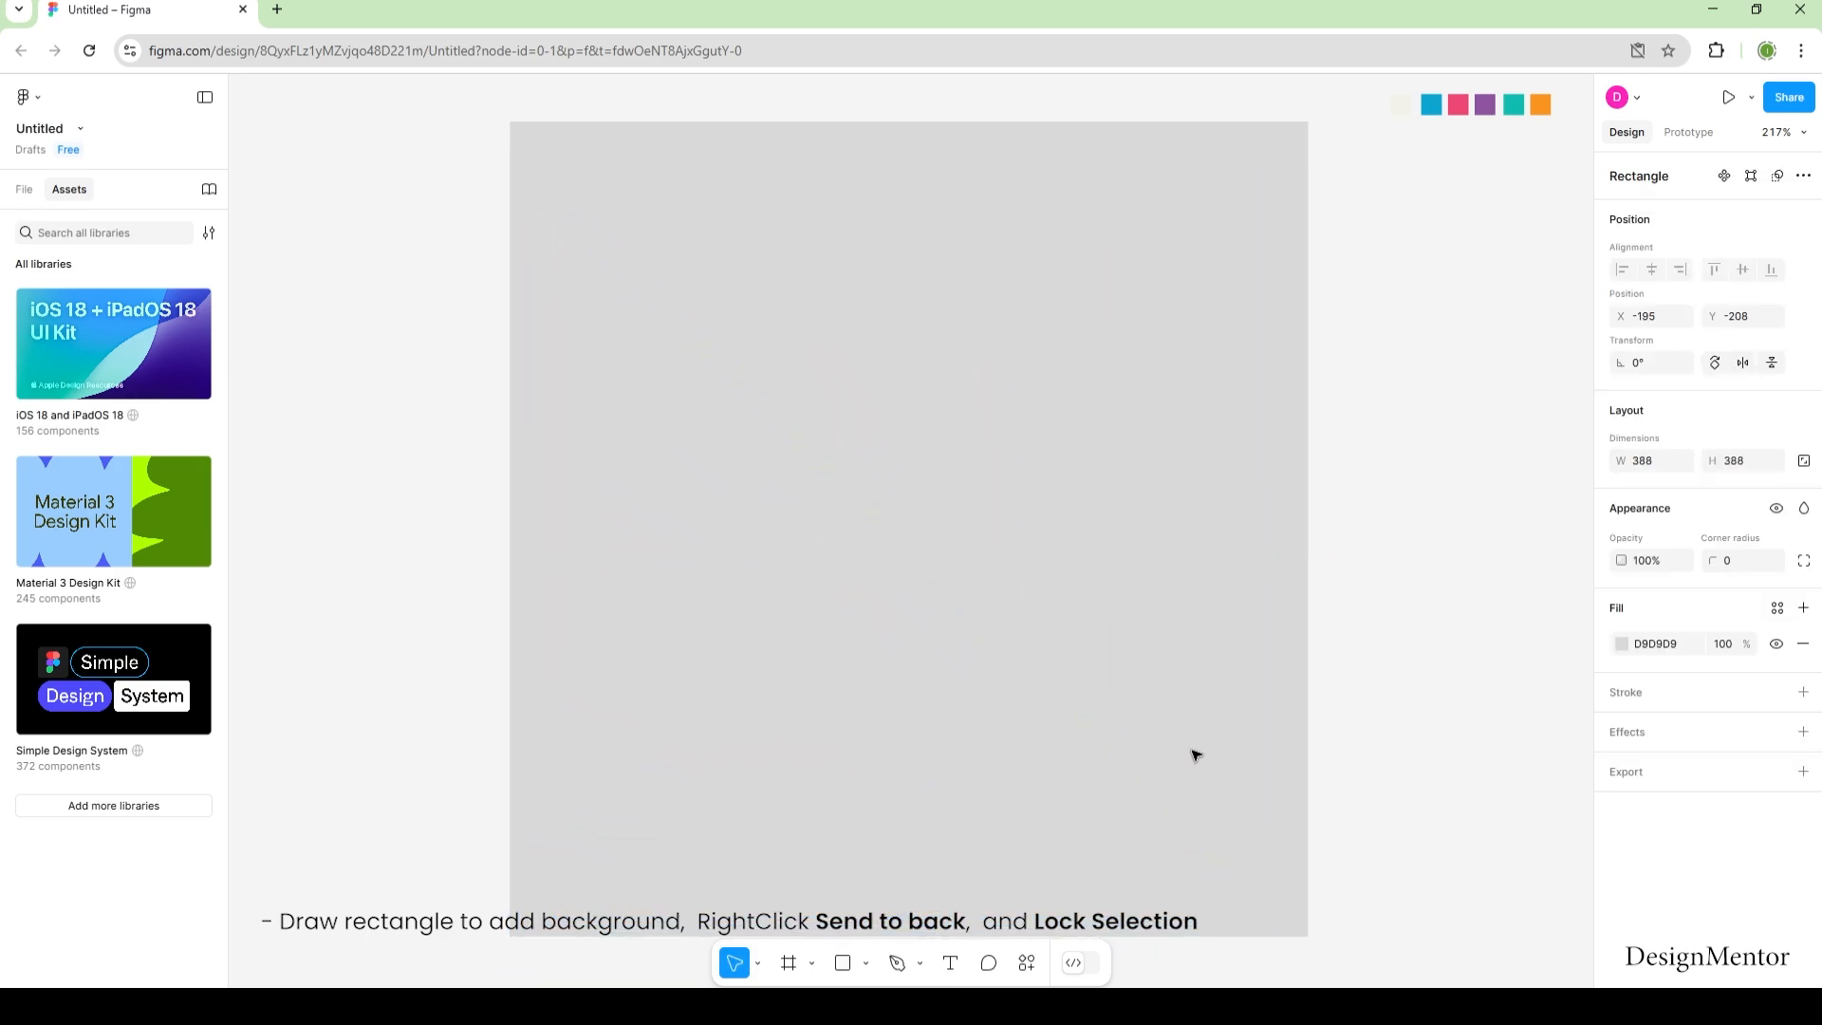
{"action": "left_click", "coordinate": [1735, 561]}
{"action": "type", "text": "10"}
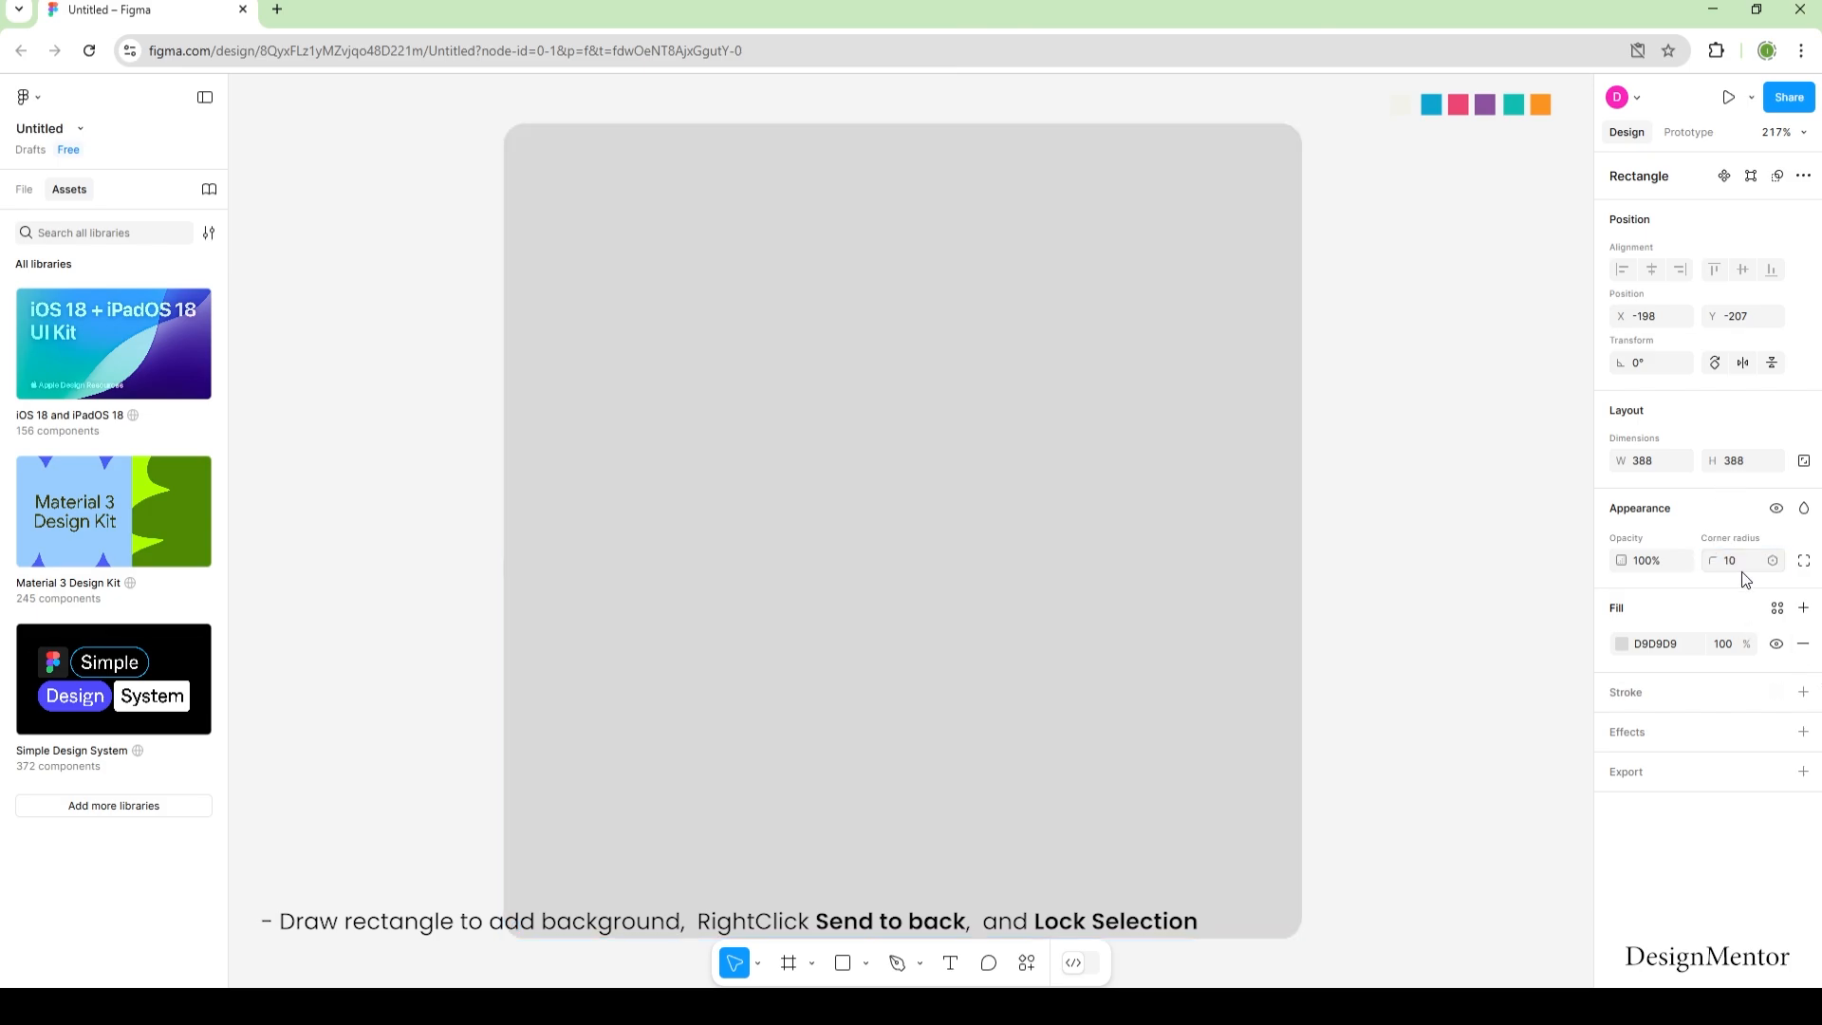
{"action": "key", "text": "Return"}
Step: Fill the rectangle with off-white F1F2EB sampled from the swatches and send it behind the chart
{"action": "key", "text": "i"}
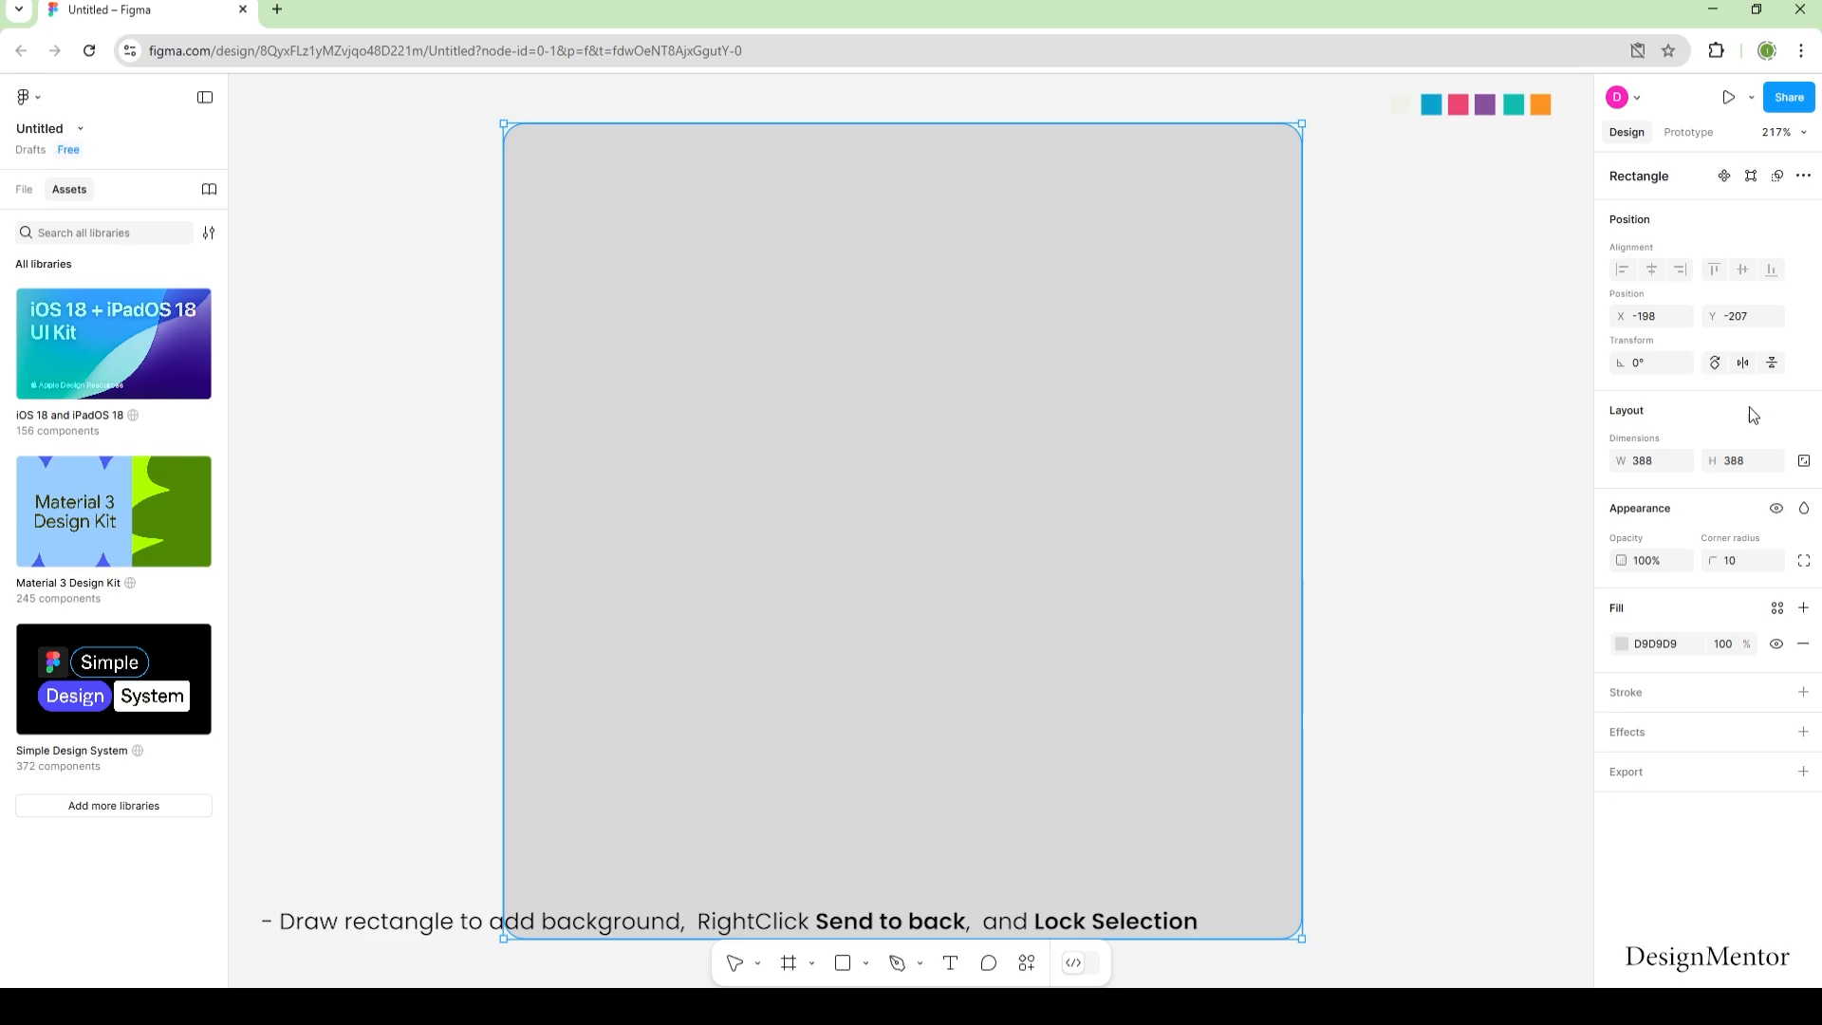
{"action": "left_click", "coordinate": [1403, 102]}
{"action": "right_click", "coordinate": [1103, 384]}
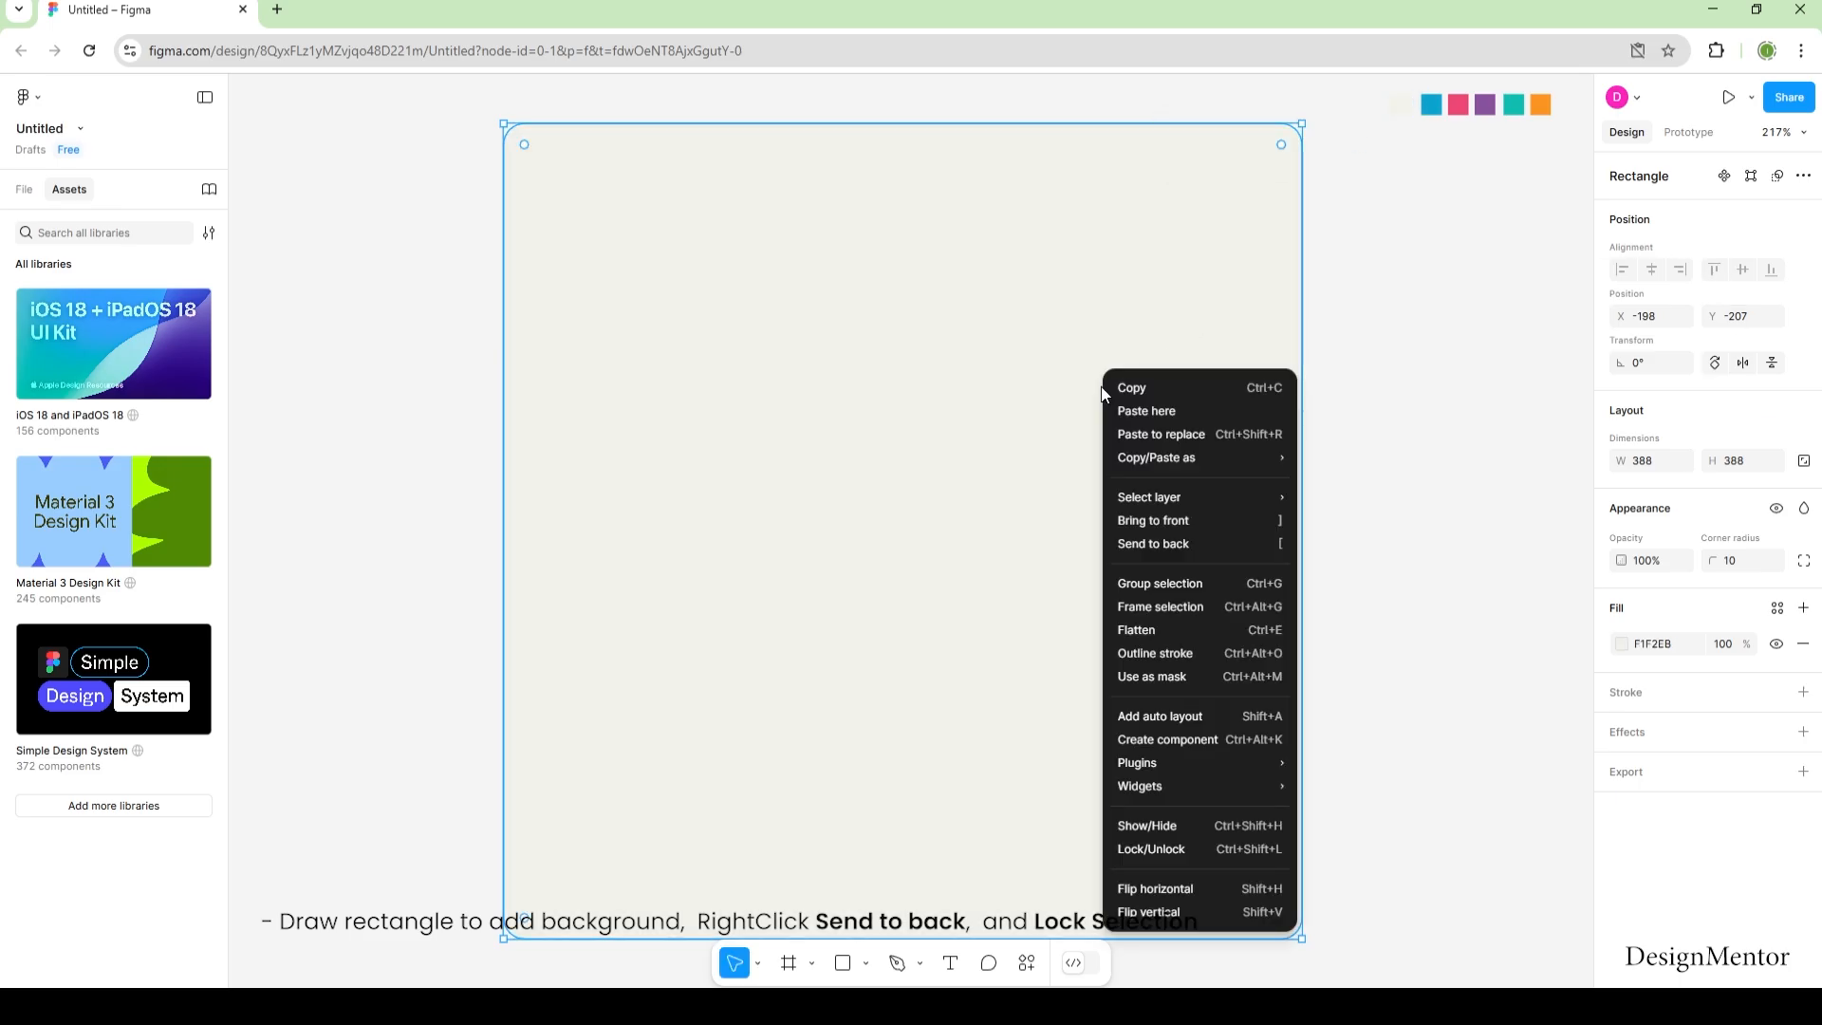
{"action": "left_click", "coordinate": [1186, 545]}
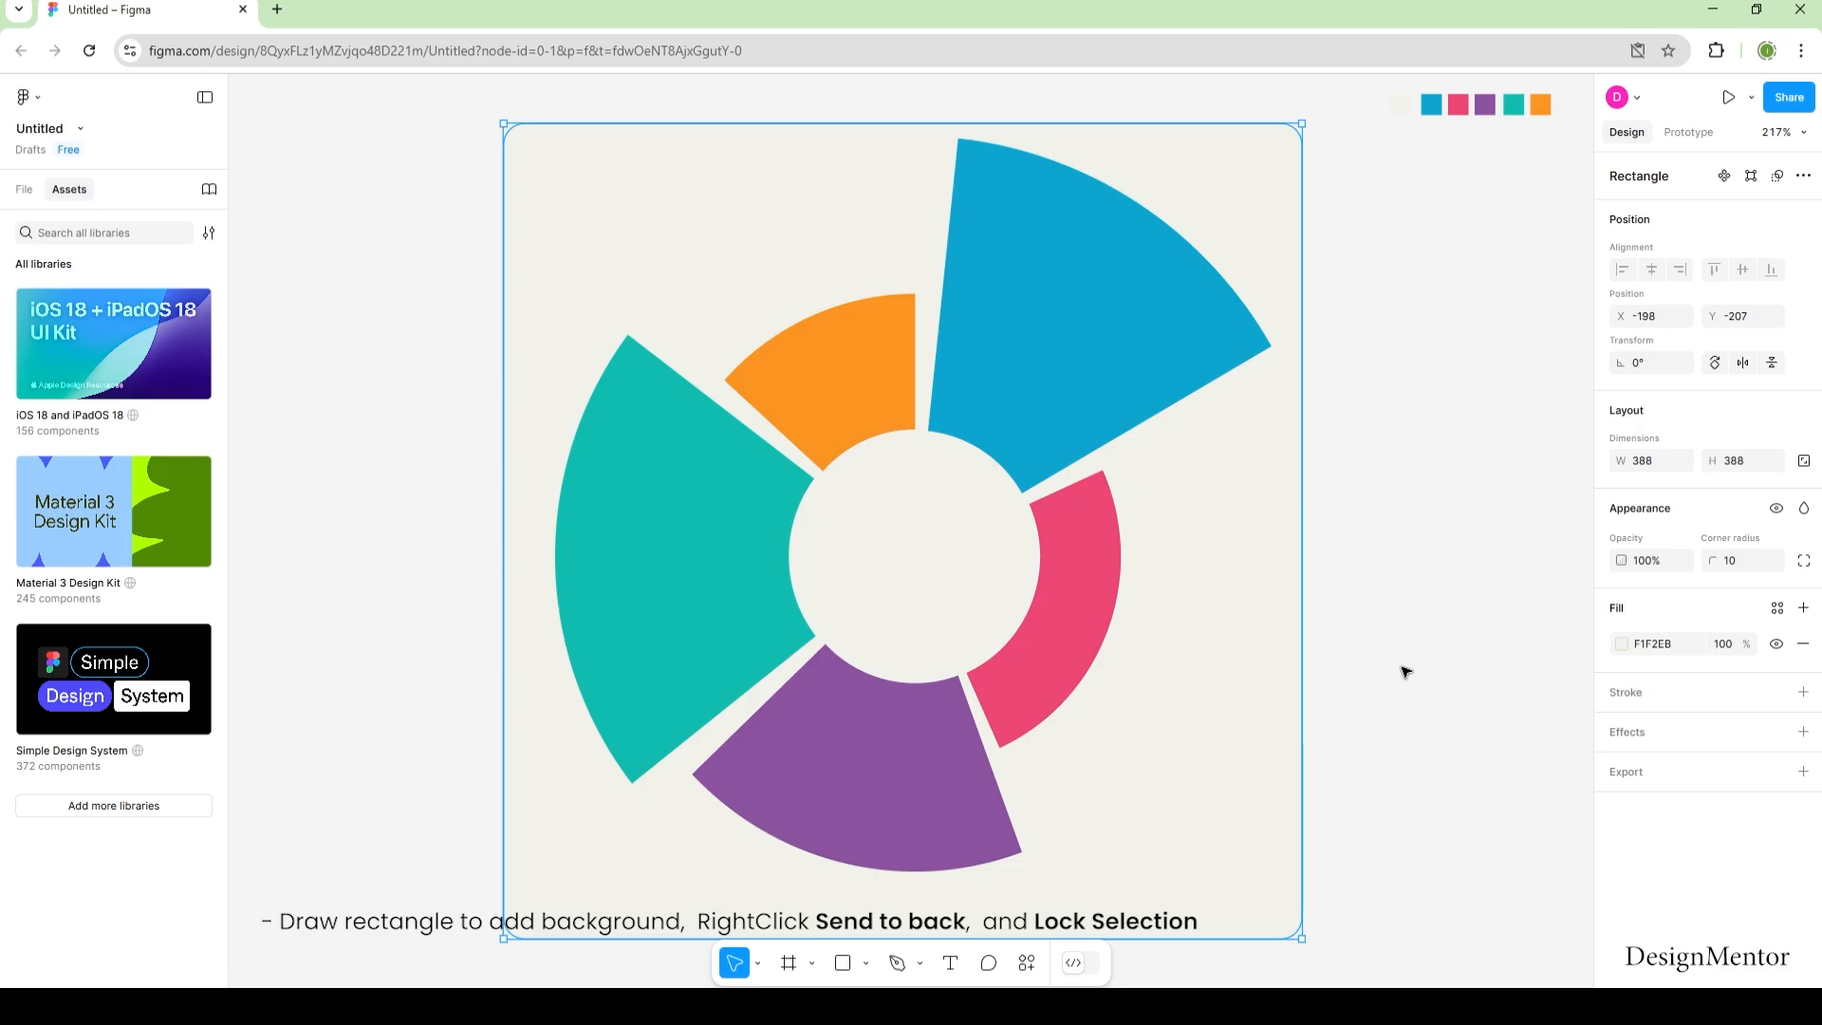
Step: Lock the background rectangle and deselect it
{"action": "left_click", "coordinate": [1471, 692]}
{"action": "left_click", "coordinate": [1262, 661]}
{"action": "left_click", "coordinate": [1442, 653]}
{"action": "left_click", "coordinate": [1275, 637]}
{"action": "right_click", "coordinate": [1273, 639]}
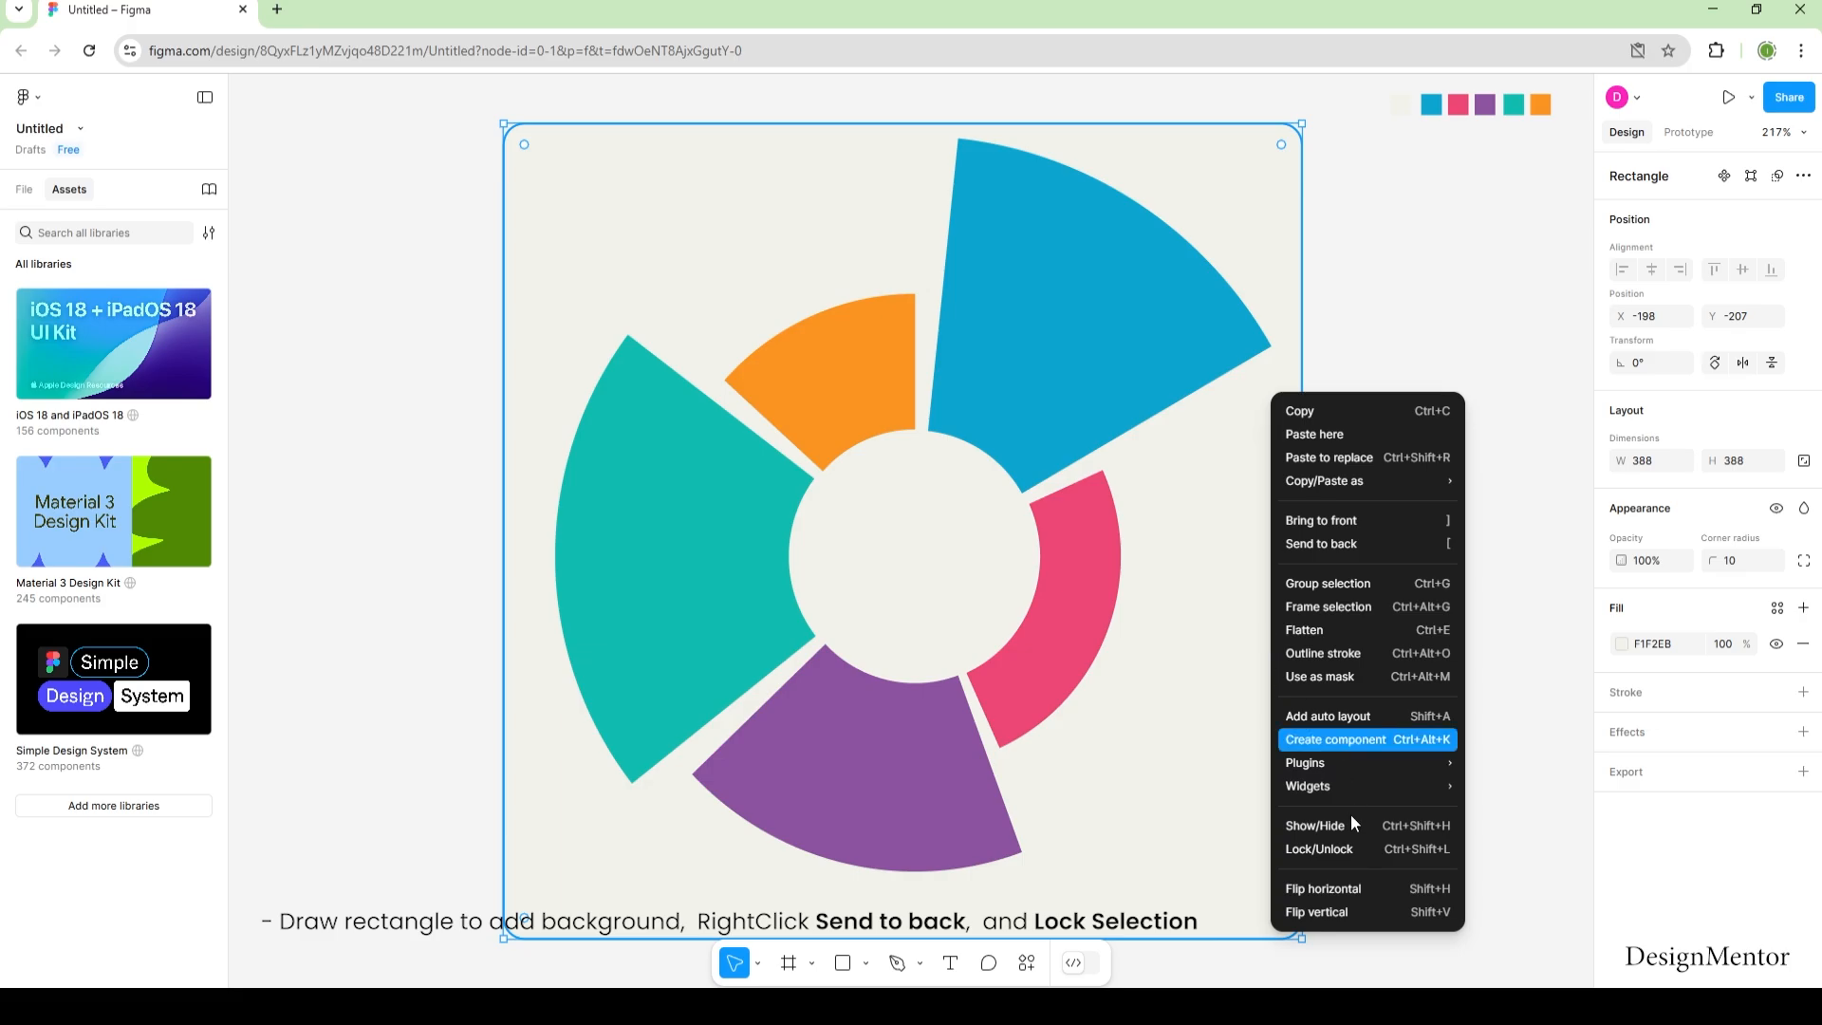
{"action": "left_click", "coordinate": [1346, 849]}
{"action": "left_click", "coordinate": [1420, 787]}
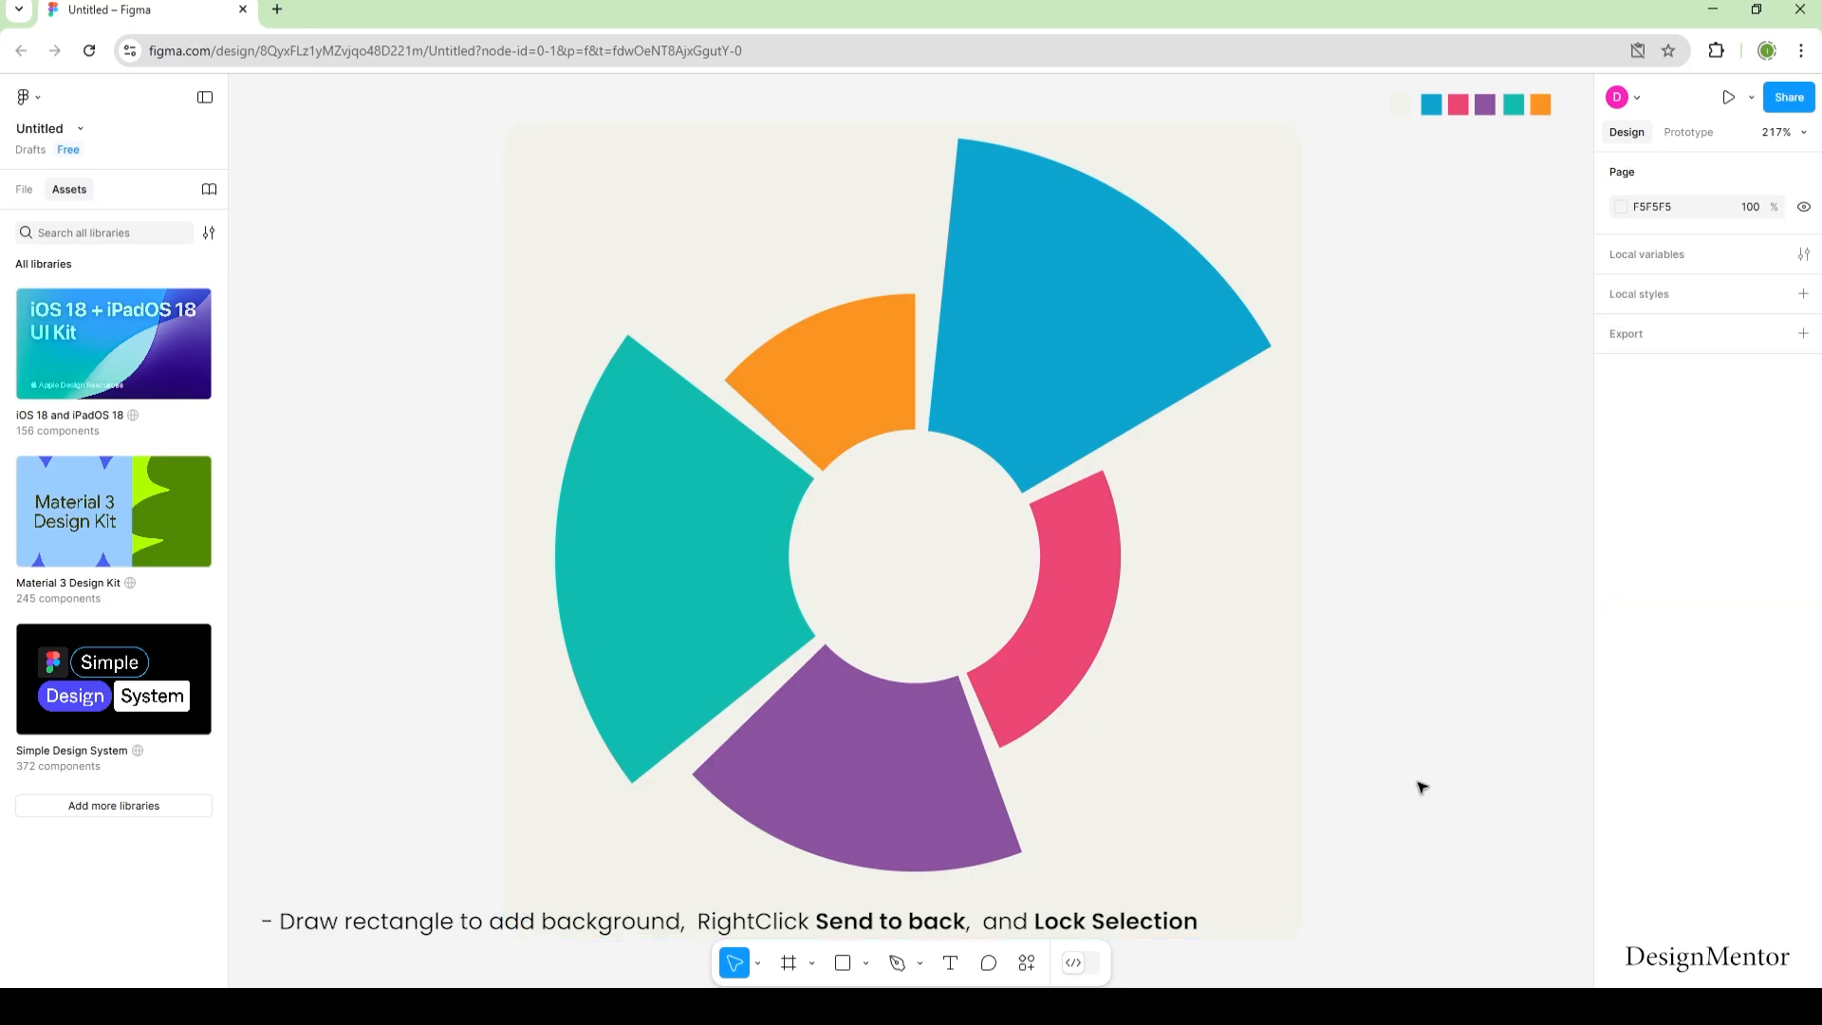
Step: Add a "15%" text label on the blue segment in the Ubuntu font, coloured white FFFFFF
{"action": "key", "text": "t"}
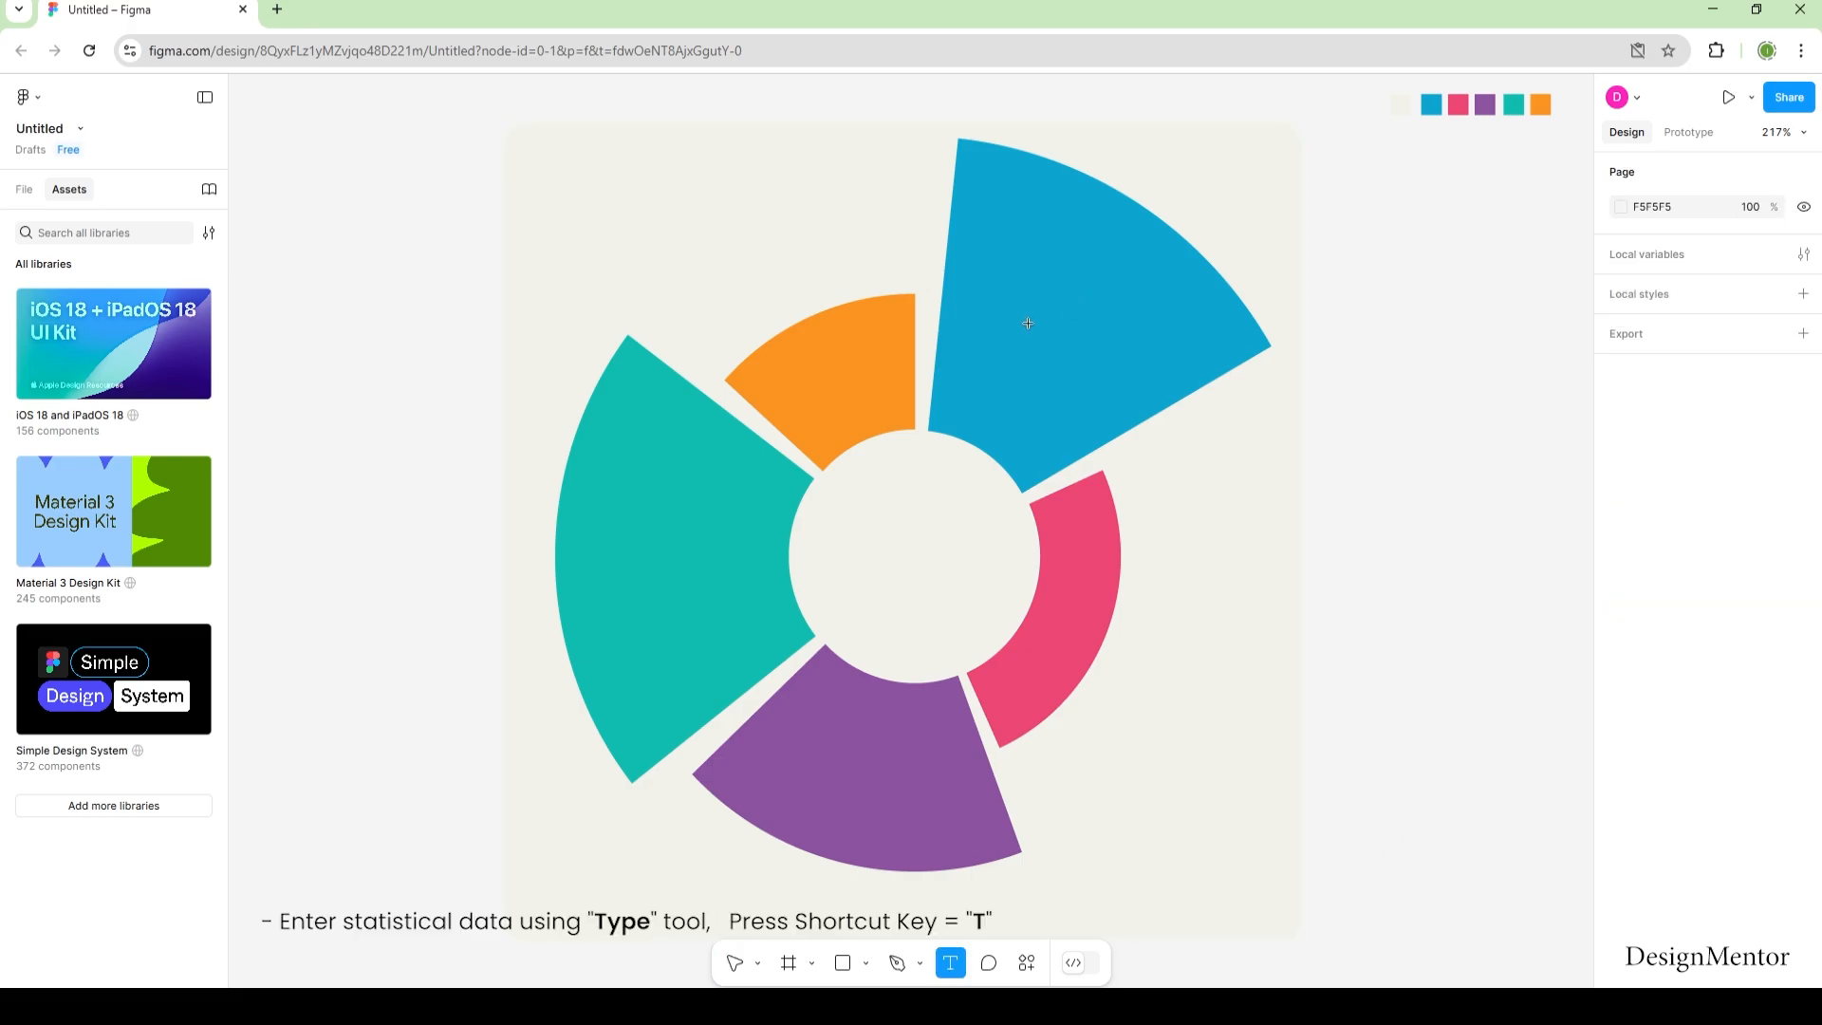
{"action": "left_click", "coordinate": [1029, 328]}
{"action": "type", "text": "15%"}
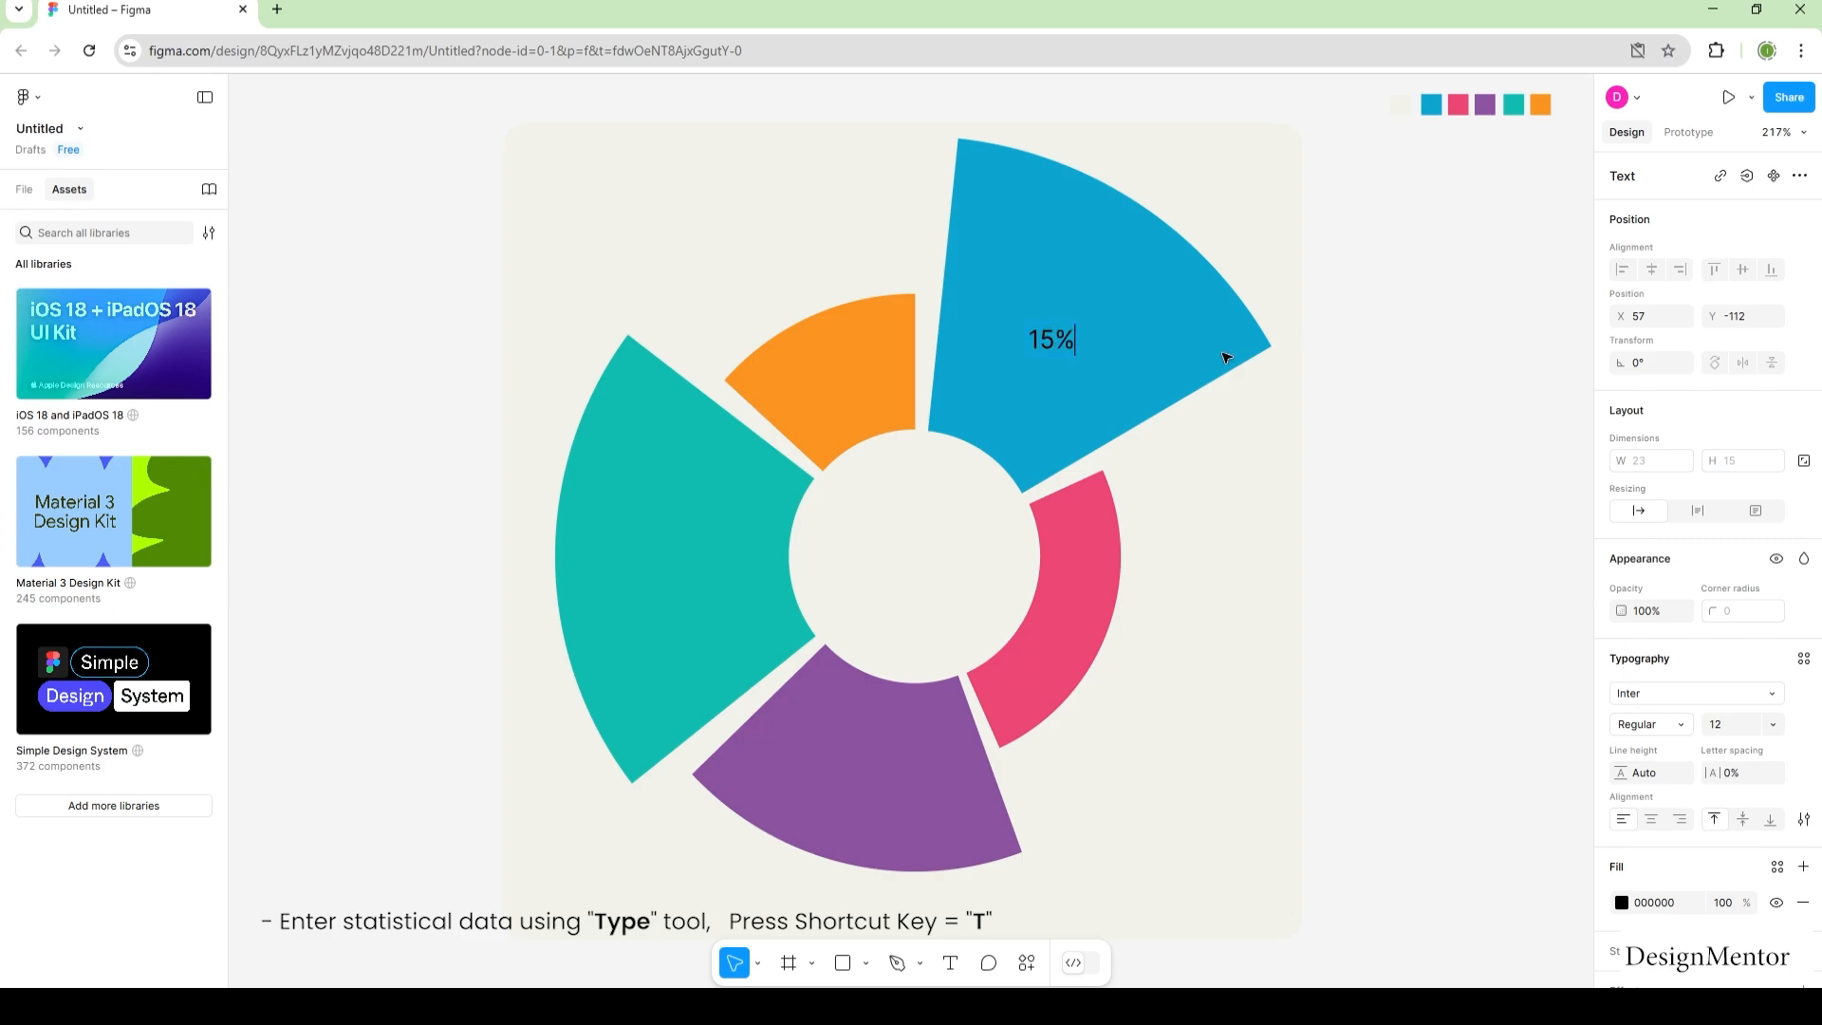
{"action": "left_click", "coordinate": [1655, 697]}
{"action": "type", "text": "ubun"}
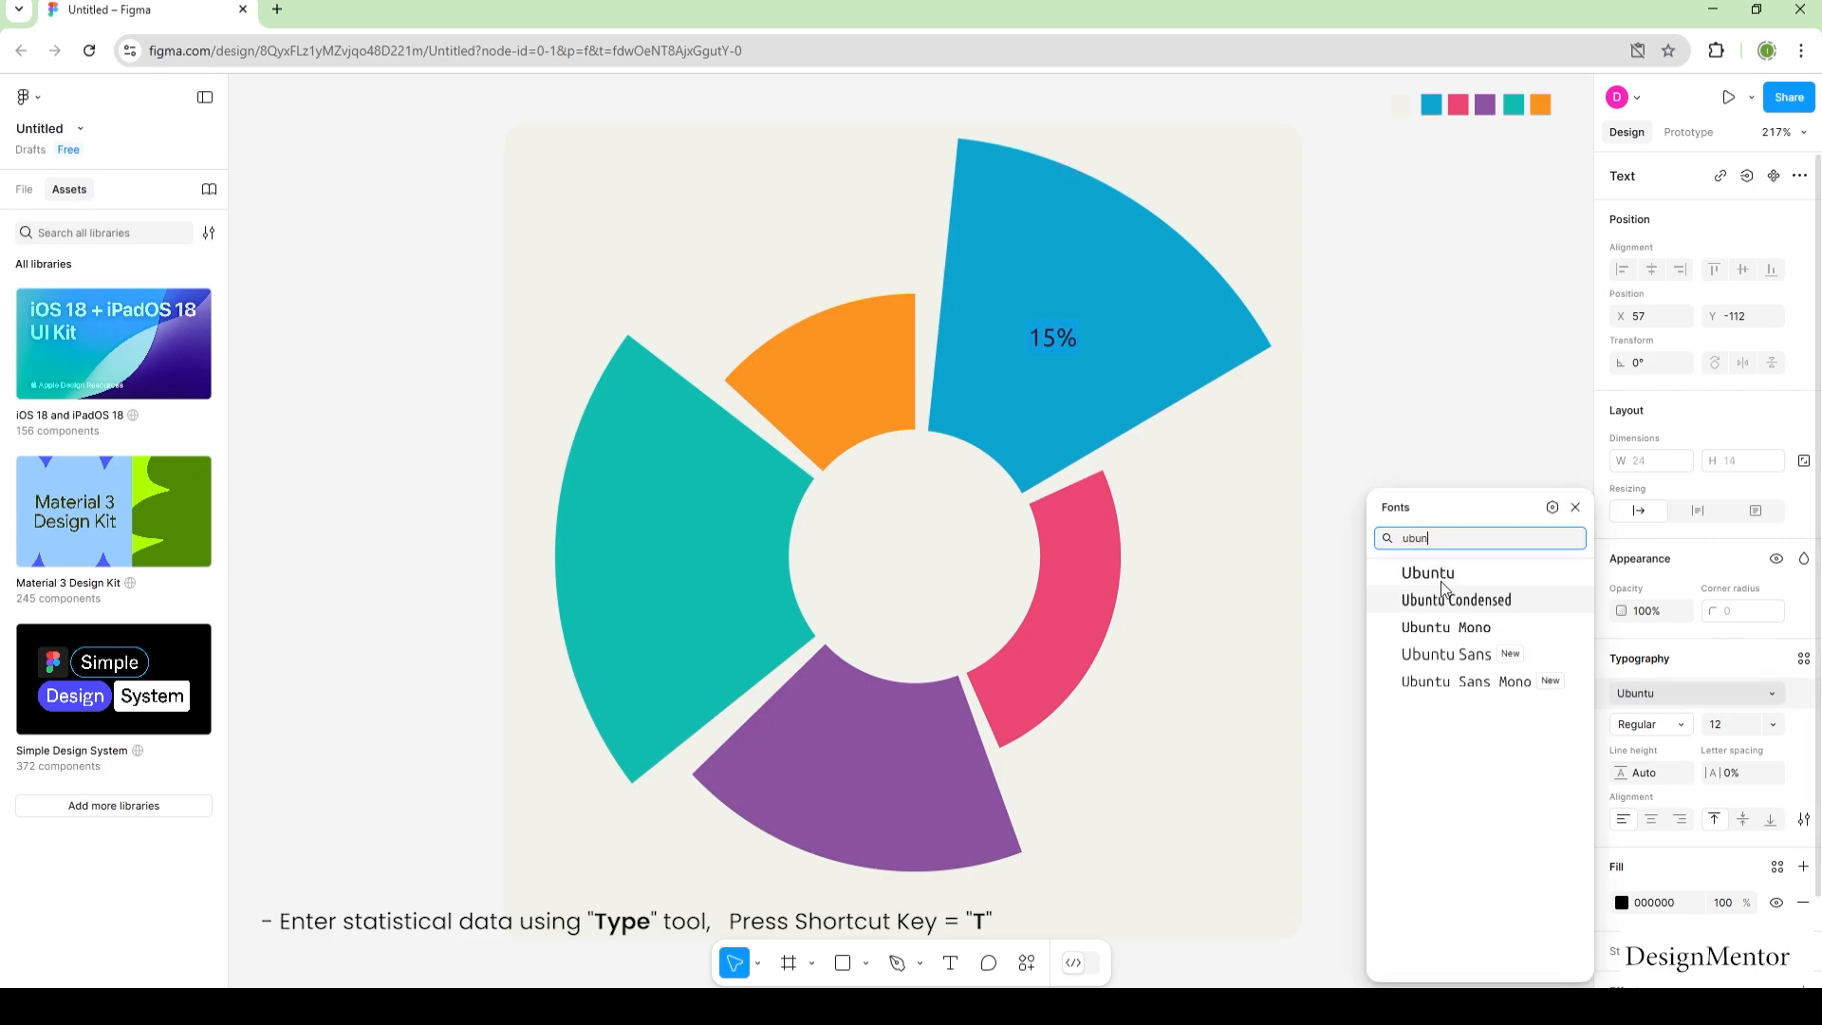
{"action": "left_click", "coordinate": [1442, 575]}
{"action": "left_click", "coordinate": [1621, 902]}
{"action": "left_click_drag", "start_coordinate": [1370, 567], "coordinate": [1355, 501]}
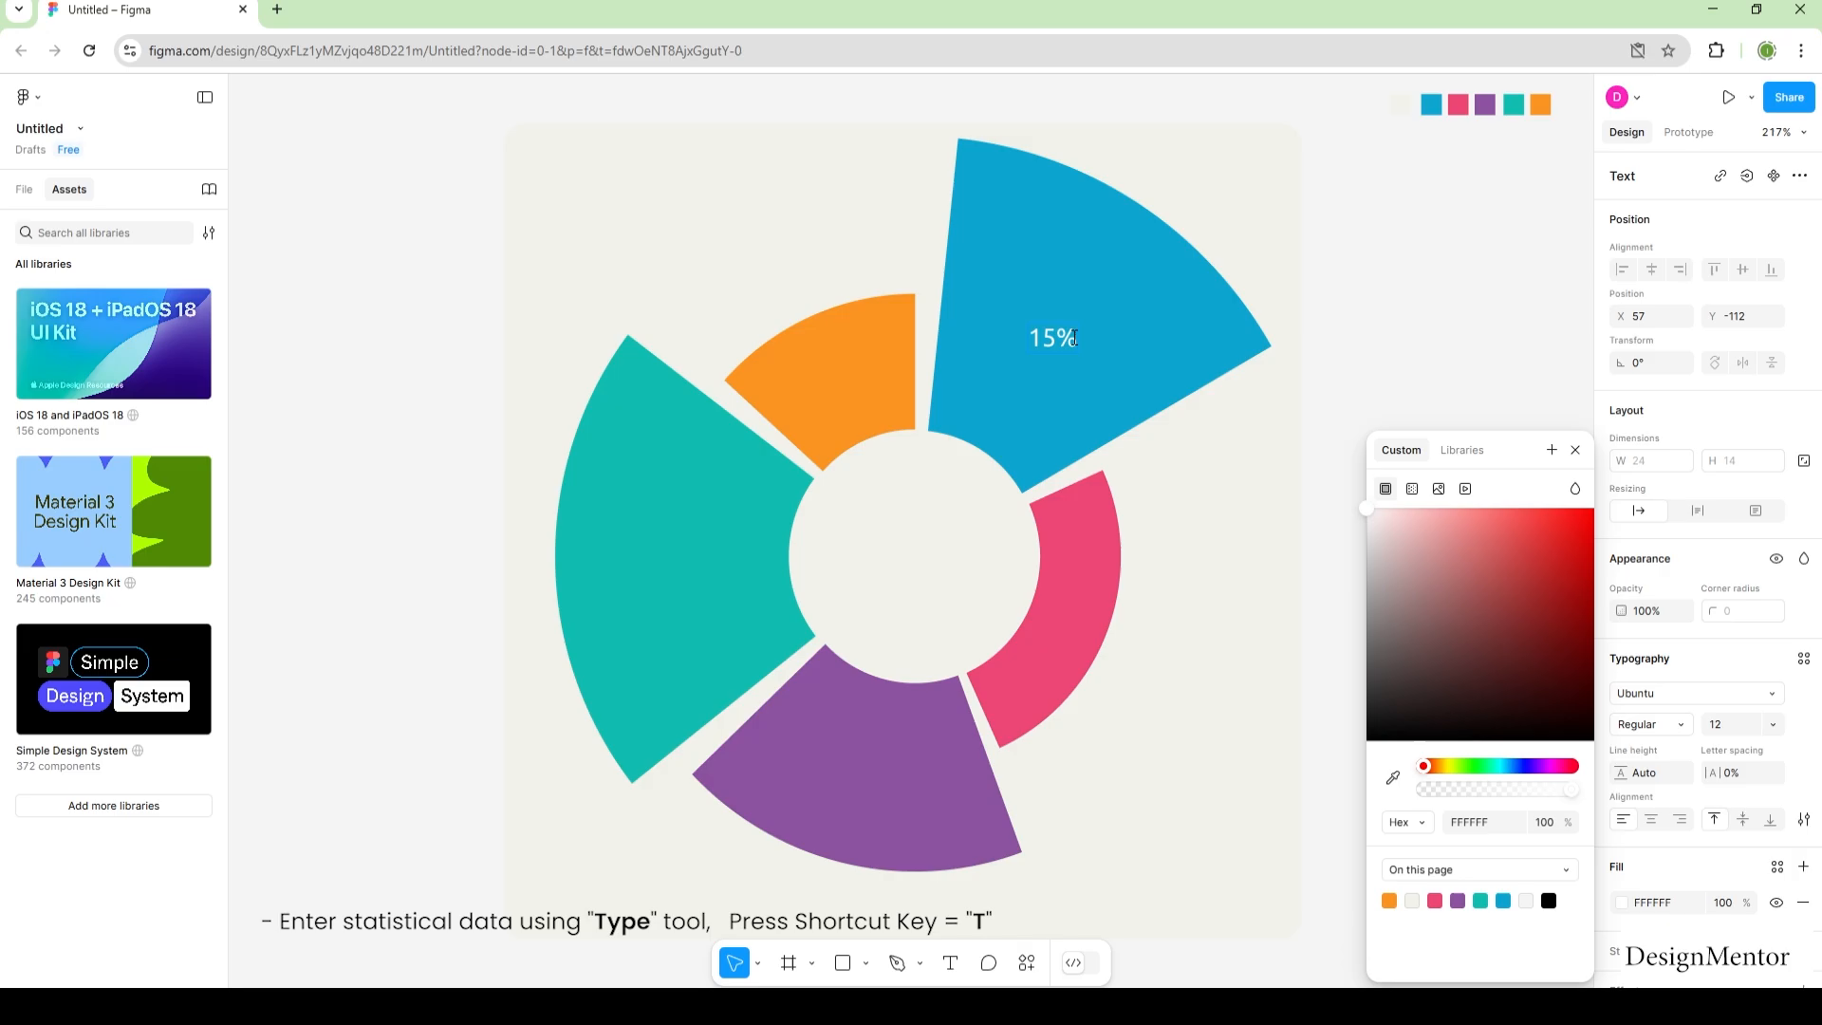
Step: Make the 15% label Bold and set the size of its digits to 22, leaving the percent sign at 12
{"action": "left_click", "coordinate": [1690, 726]}
{"action": "left_click", "coordinate": [1684, 747]}
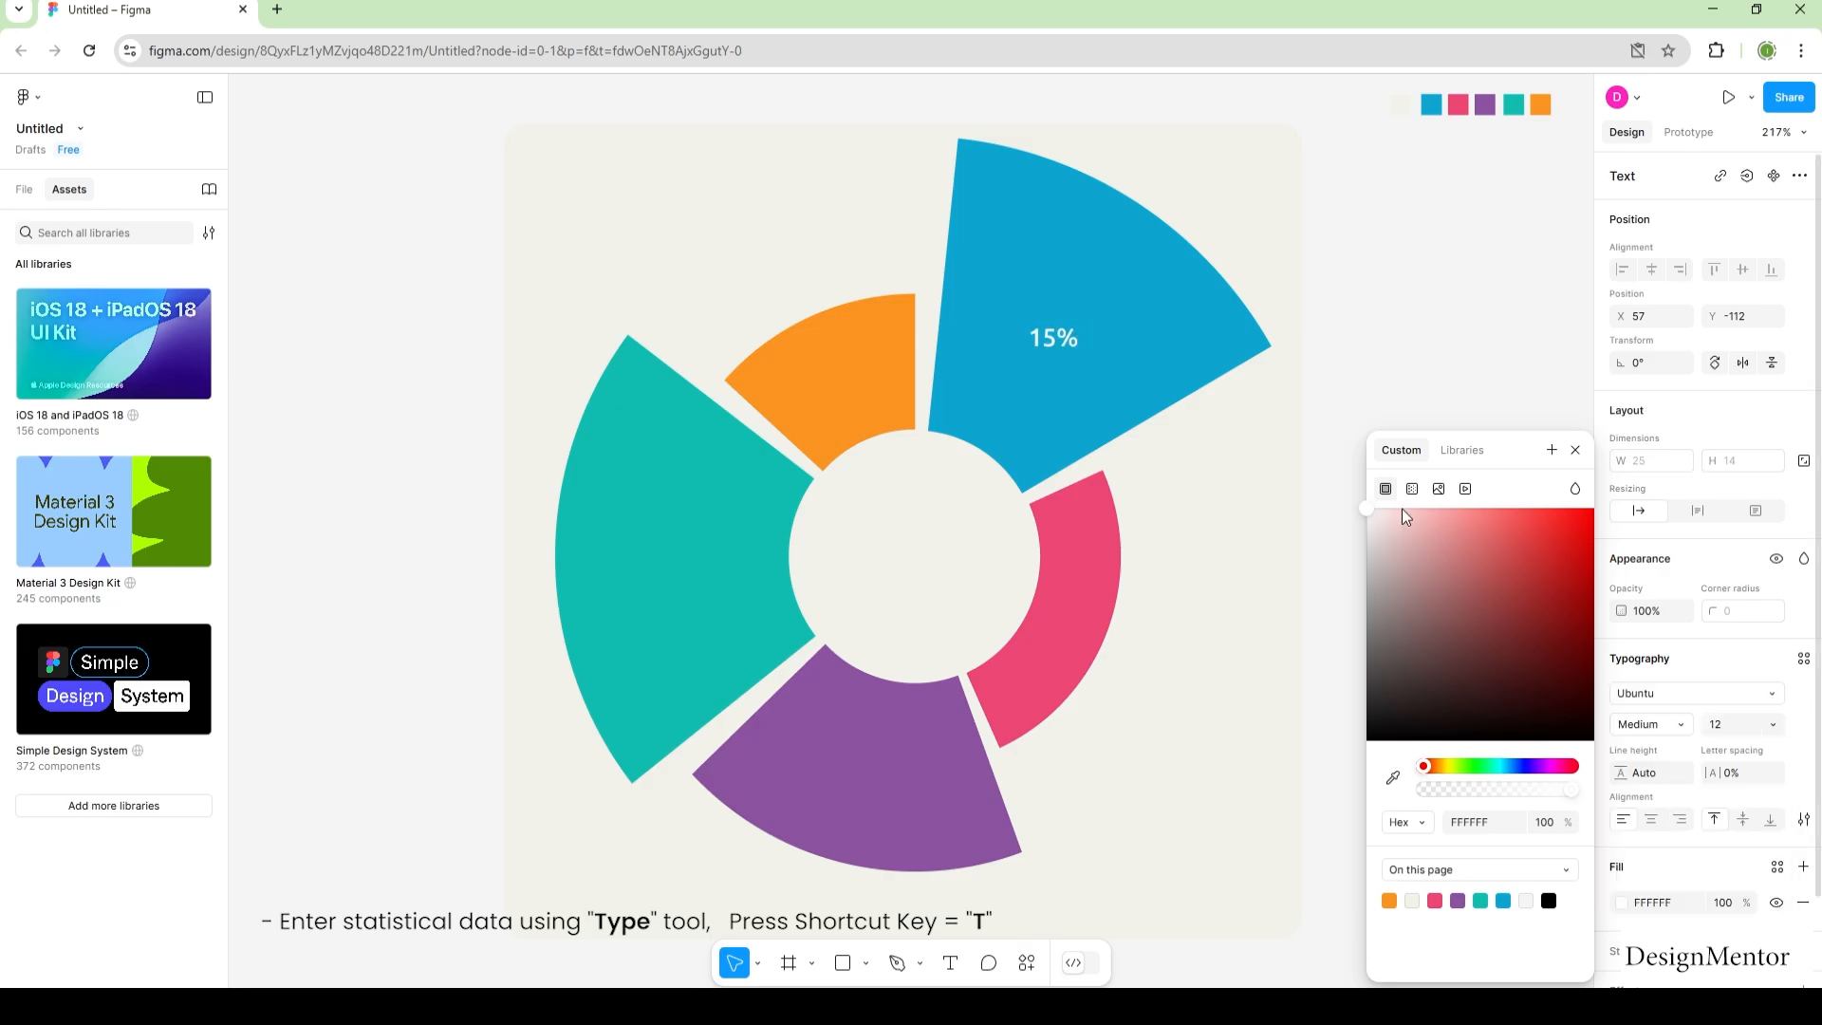
{"action": "left_click", "coordinate": [1686, 739]}
{"action": "left_click", "coordinate": [1687, 751]}
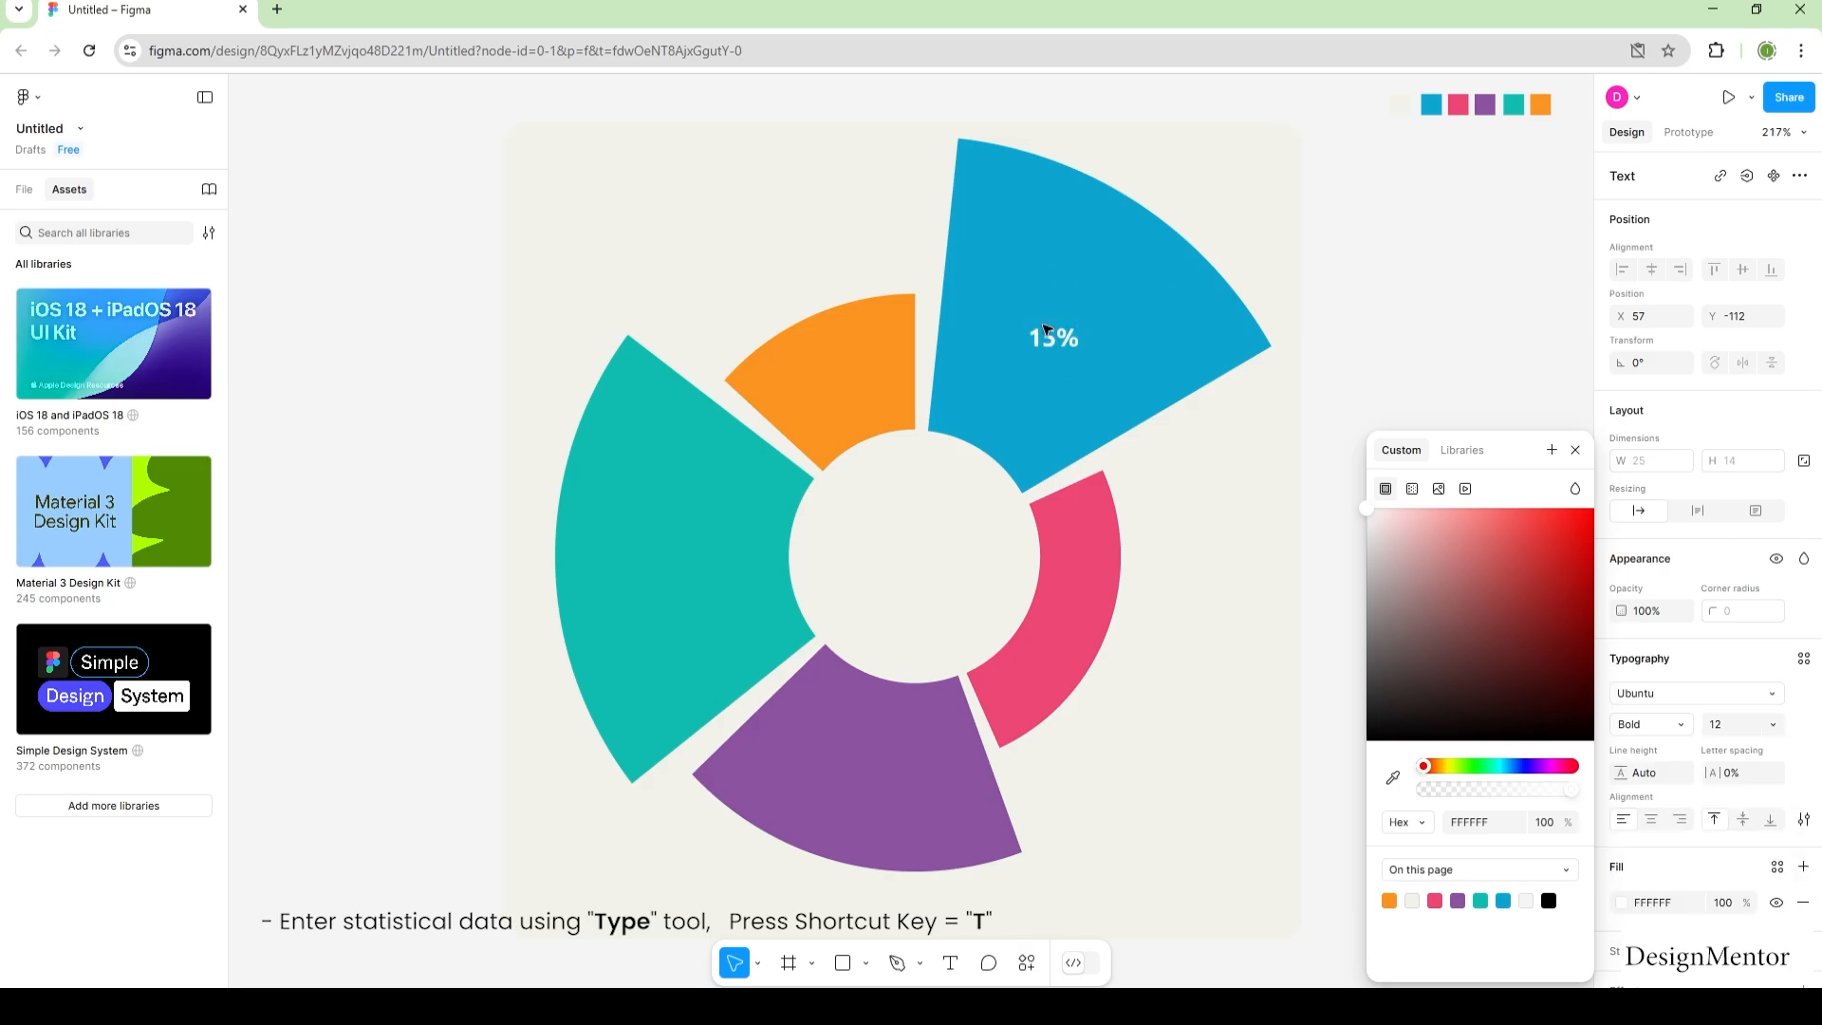
{"action": "left_click", "coordinate": [1726, 726]}
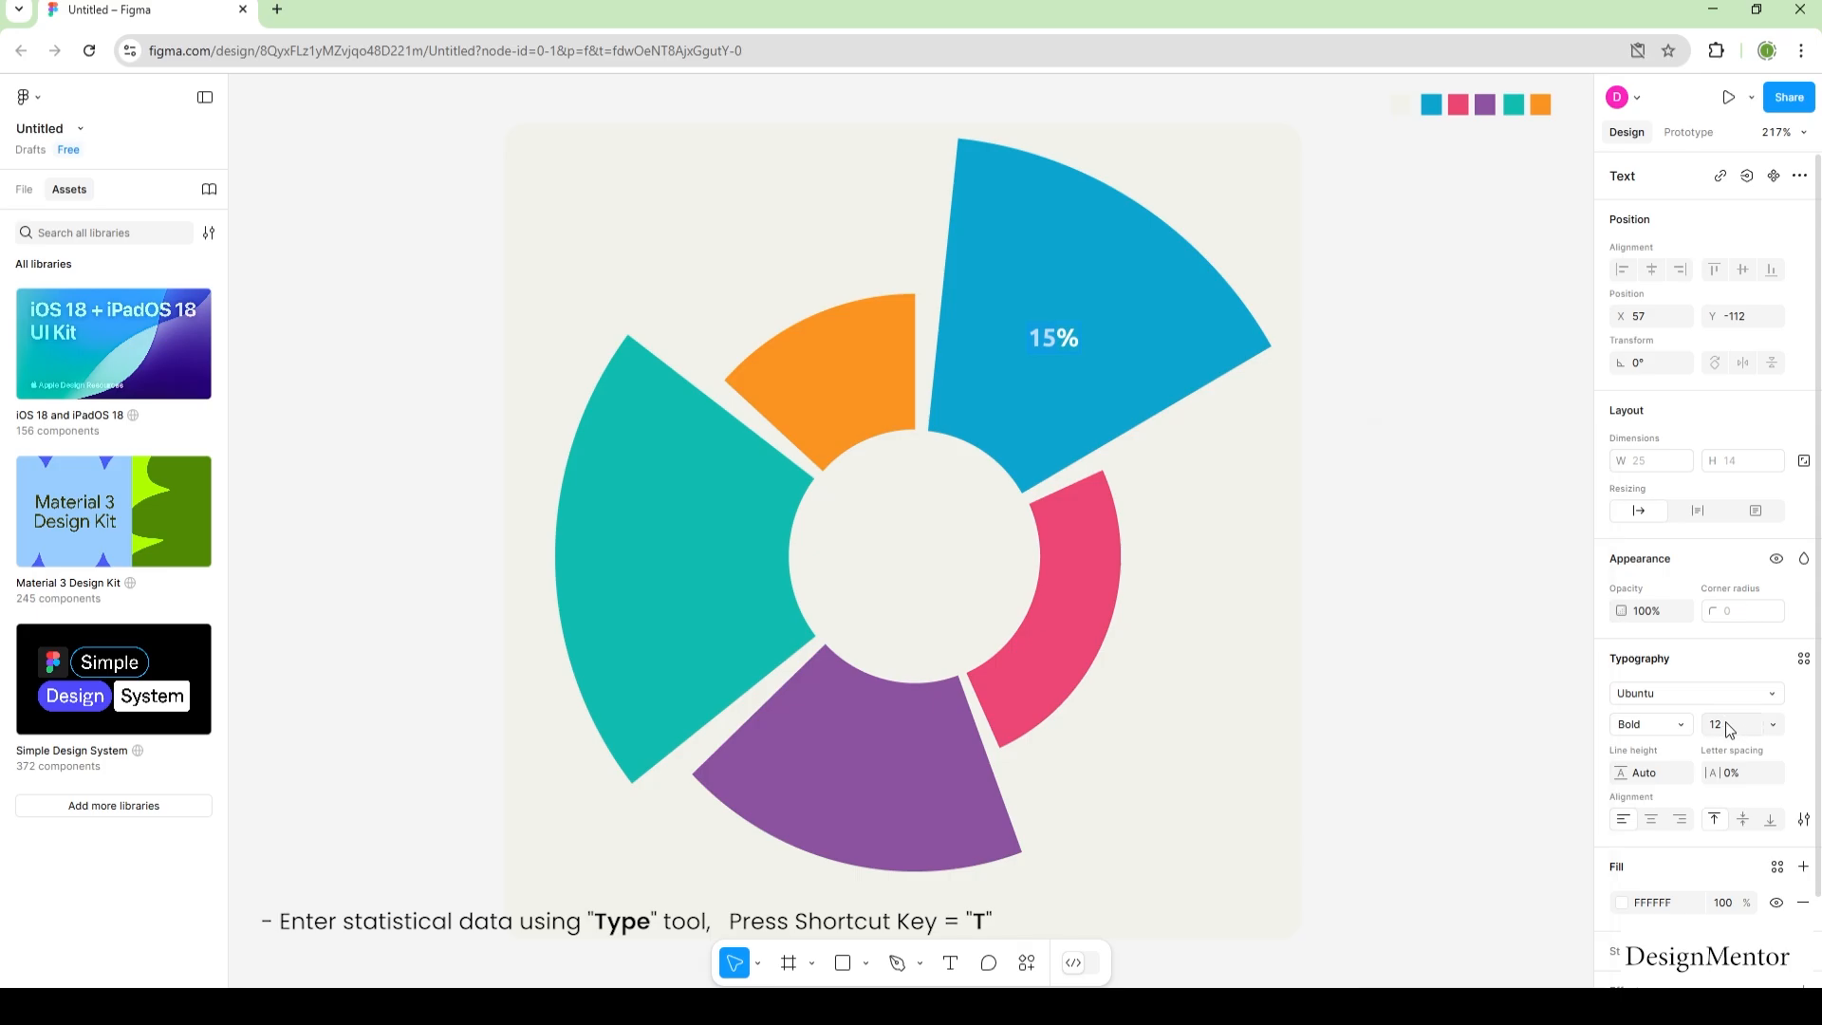
{"action": "type", "text": "22"}
{"action": "key", "text": "Return"}
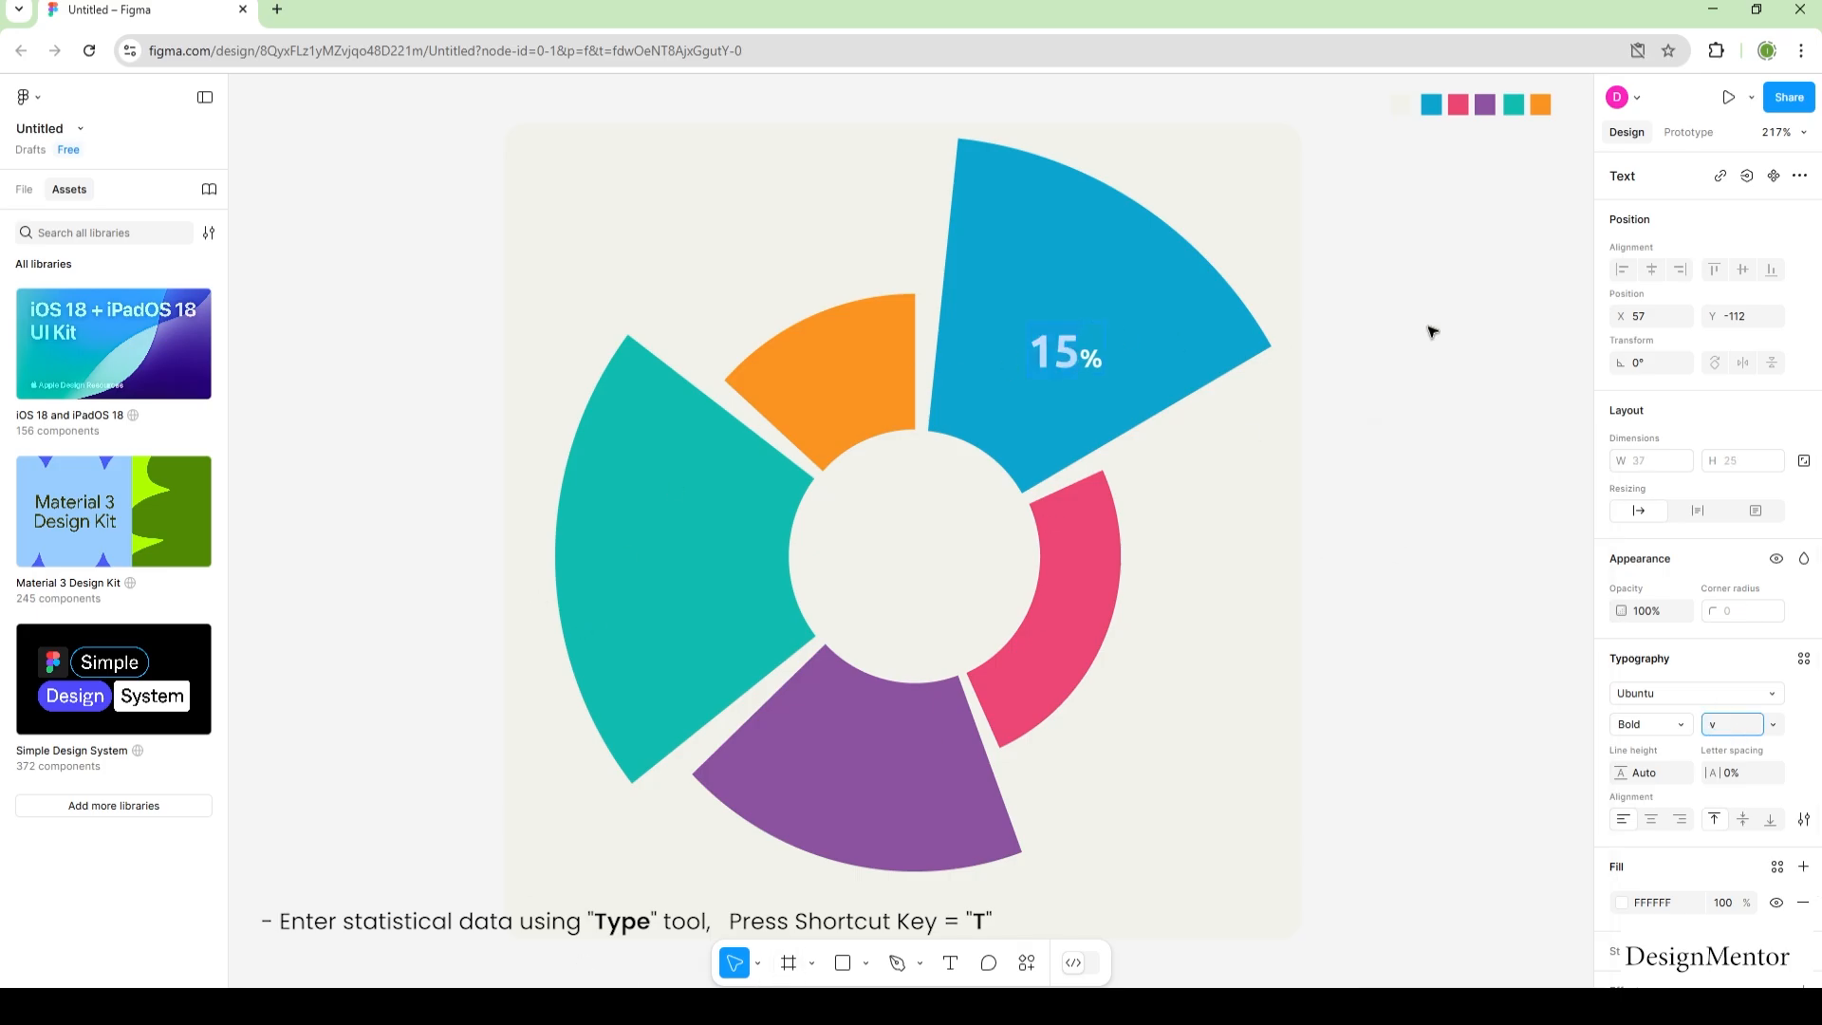
Step: Reposition the blue segment's label, place a copy of it on the pink segment and change the copy to 35%
{"action": "left_click_drag", "start_coordinate": [1088, 357], "coordinate": [1077, 613]}
{"action": "key", "text": "Escape"}
{"action": "left_click", "coordinate": [1054, 328]}
{"action": "double_click", "coordinate": [1078, 604]}
{"action": "type", "text": "35"}
{"action": "left_click", "coordinate": [1173, 610]}
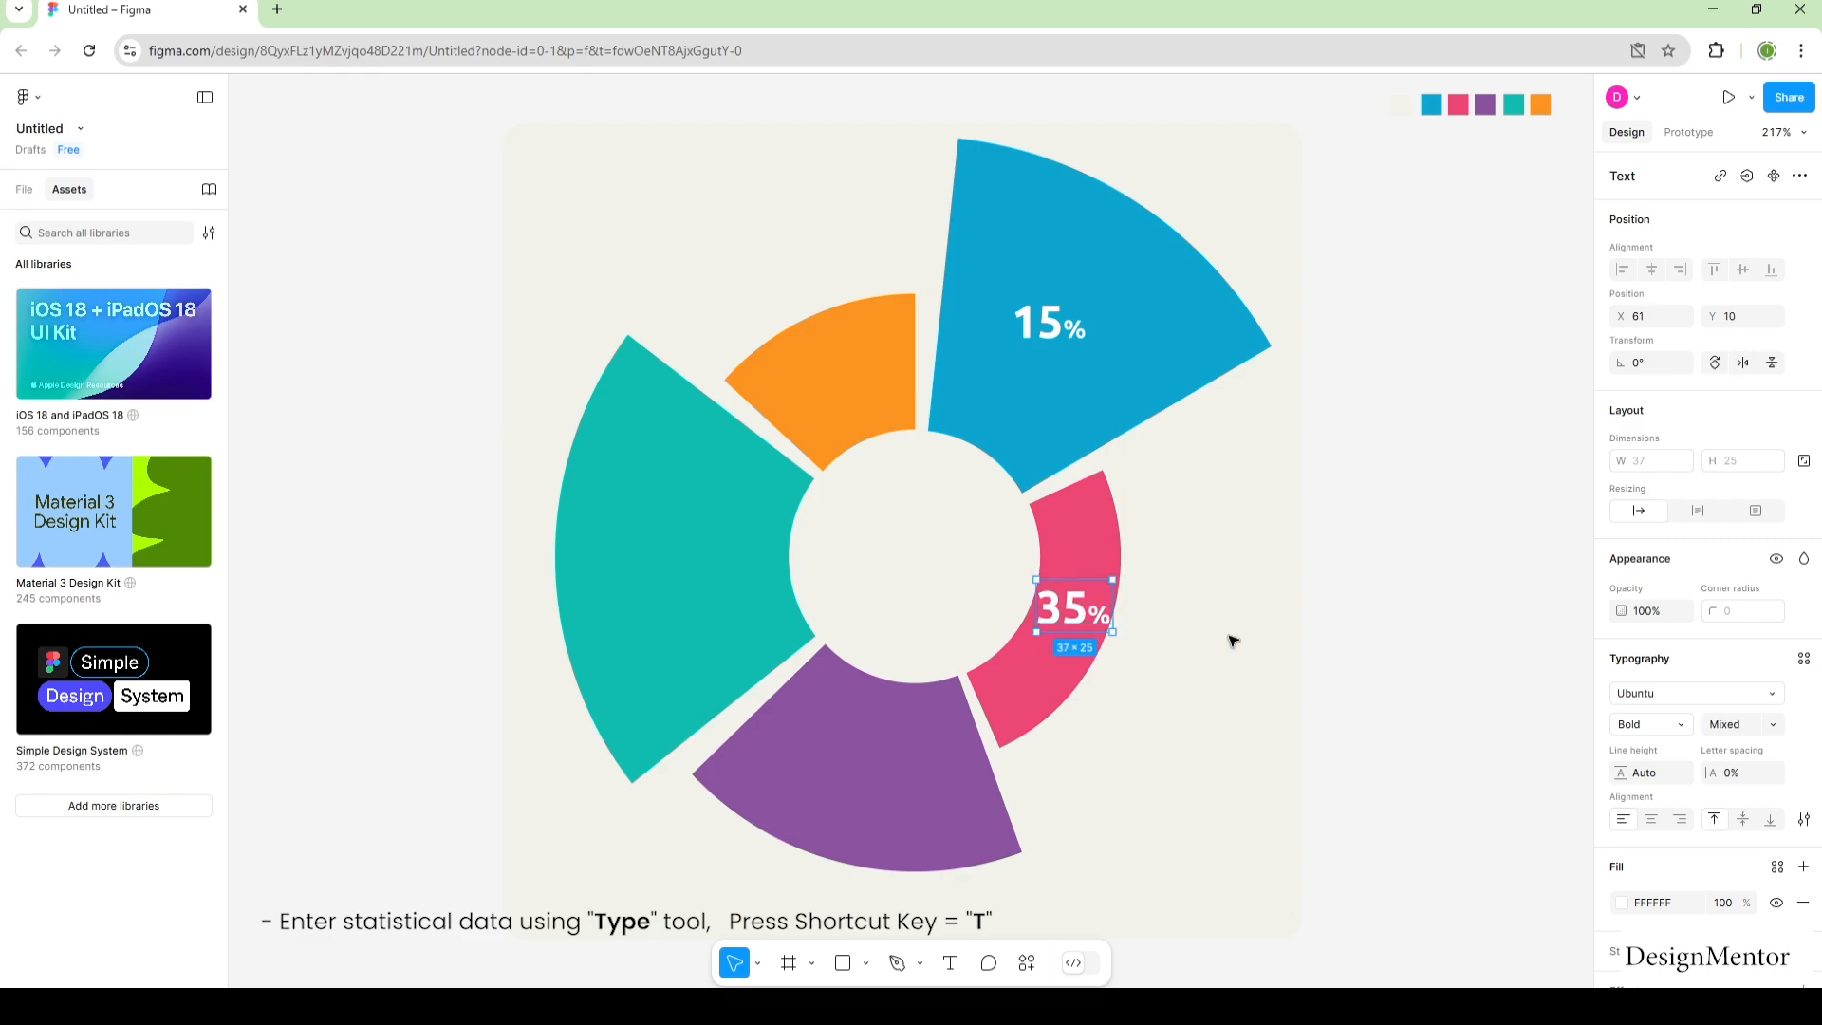
Step: Set the font size of the digits in the pink segment's 35% label to 18
{"action": "double_click", "coordinate": [1085, 615]}
{"action": "left_click", "coordinate": [1714, 727]}
{"action": "type", "text": "22"}
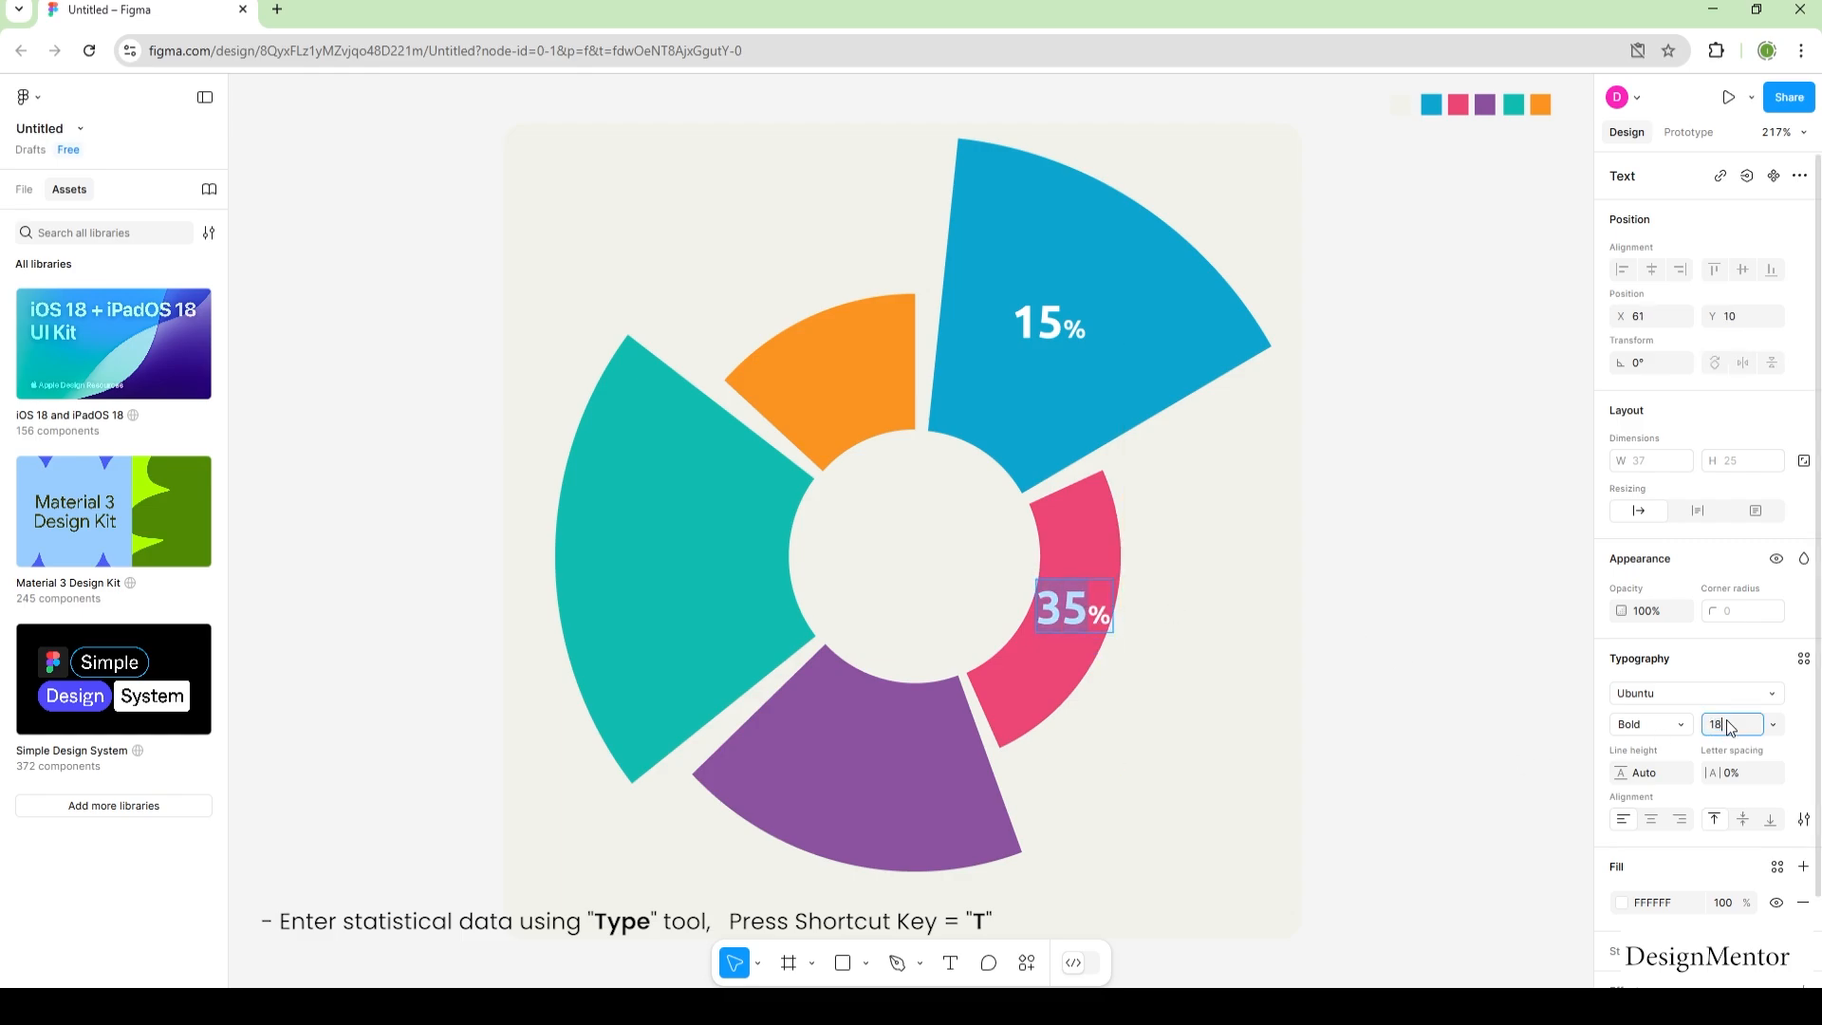
{"action": "key", "text": "Return"}
{"action": "key", "text": "Escape"}
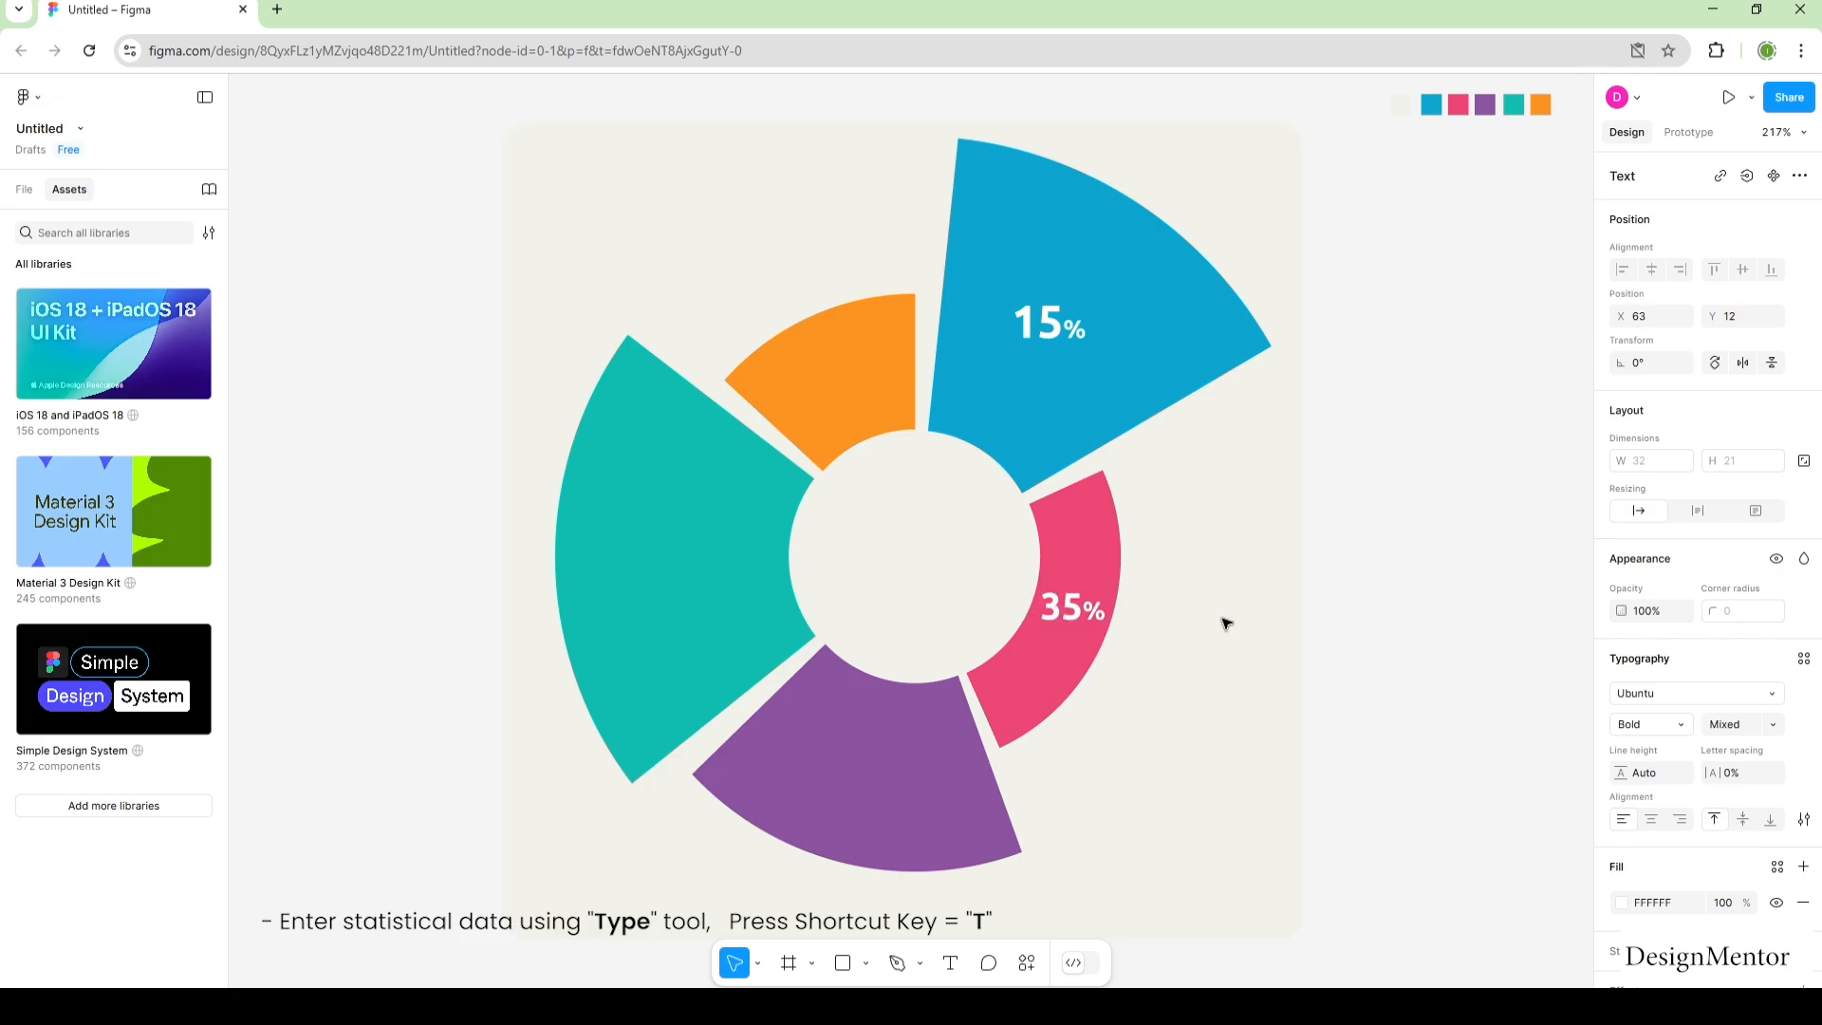
Step: Set the font size of the digits in the blue segment's 15% label to 18
{"action": "left_click", "coordinate": [1049, 323]}
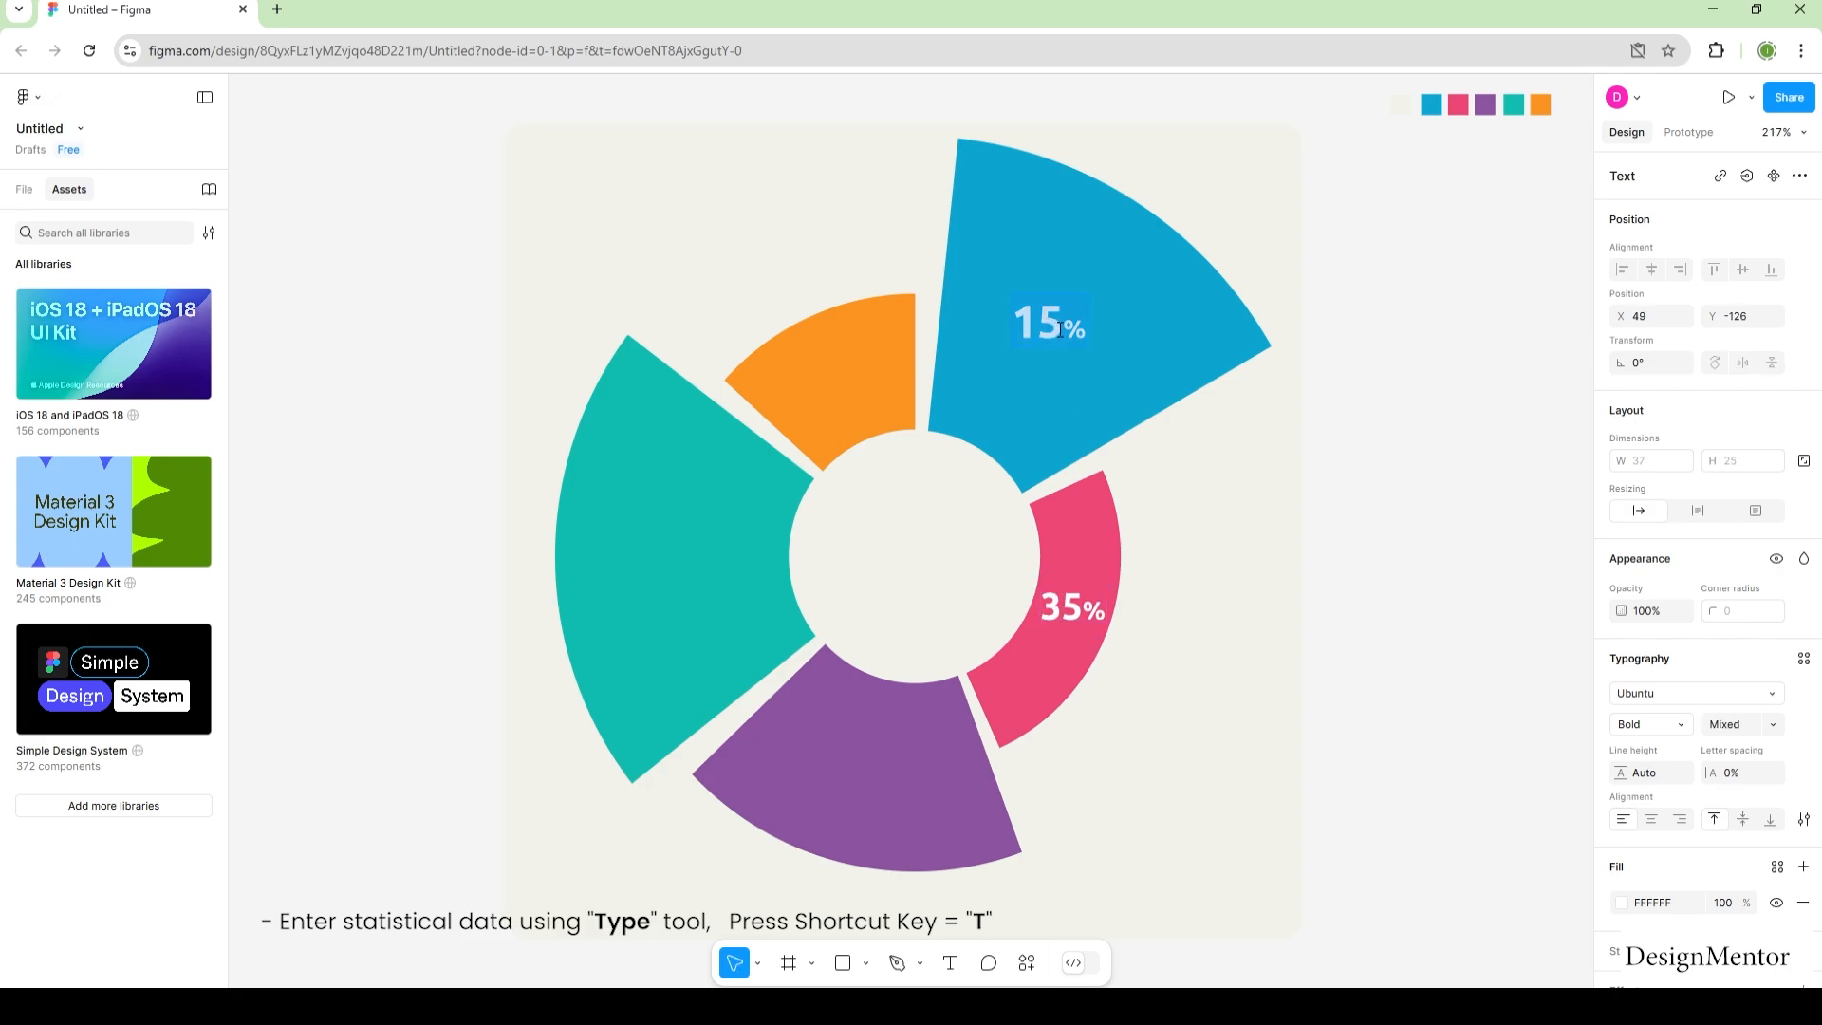
{"action": "left_click", "coordinate": [1726, 727]}
{"action": "type", "text": "18"}
{"action": "key", "text": "Return"}
Step: Duplicate the 35% label onto the purple, teal and orange segments, and change the purple segment's copy to 18%
{"action": "left_click", "coordinate": [1082, 622]}
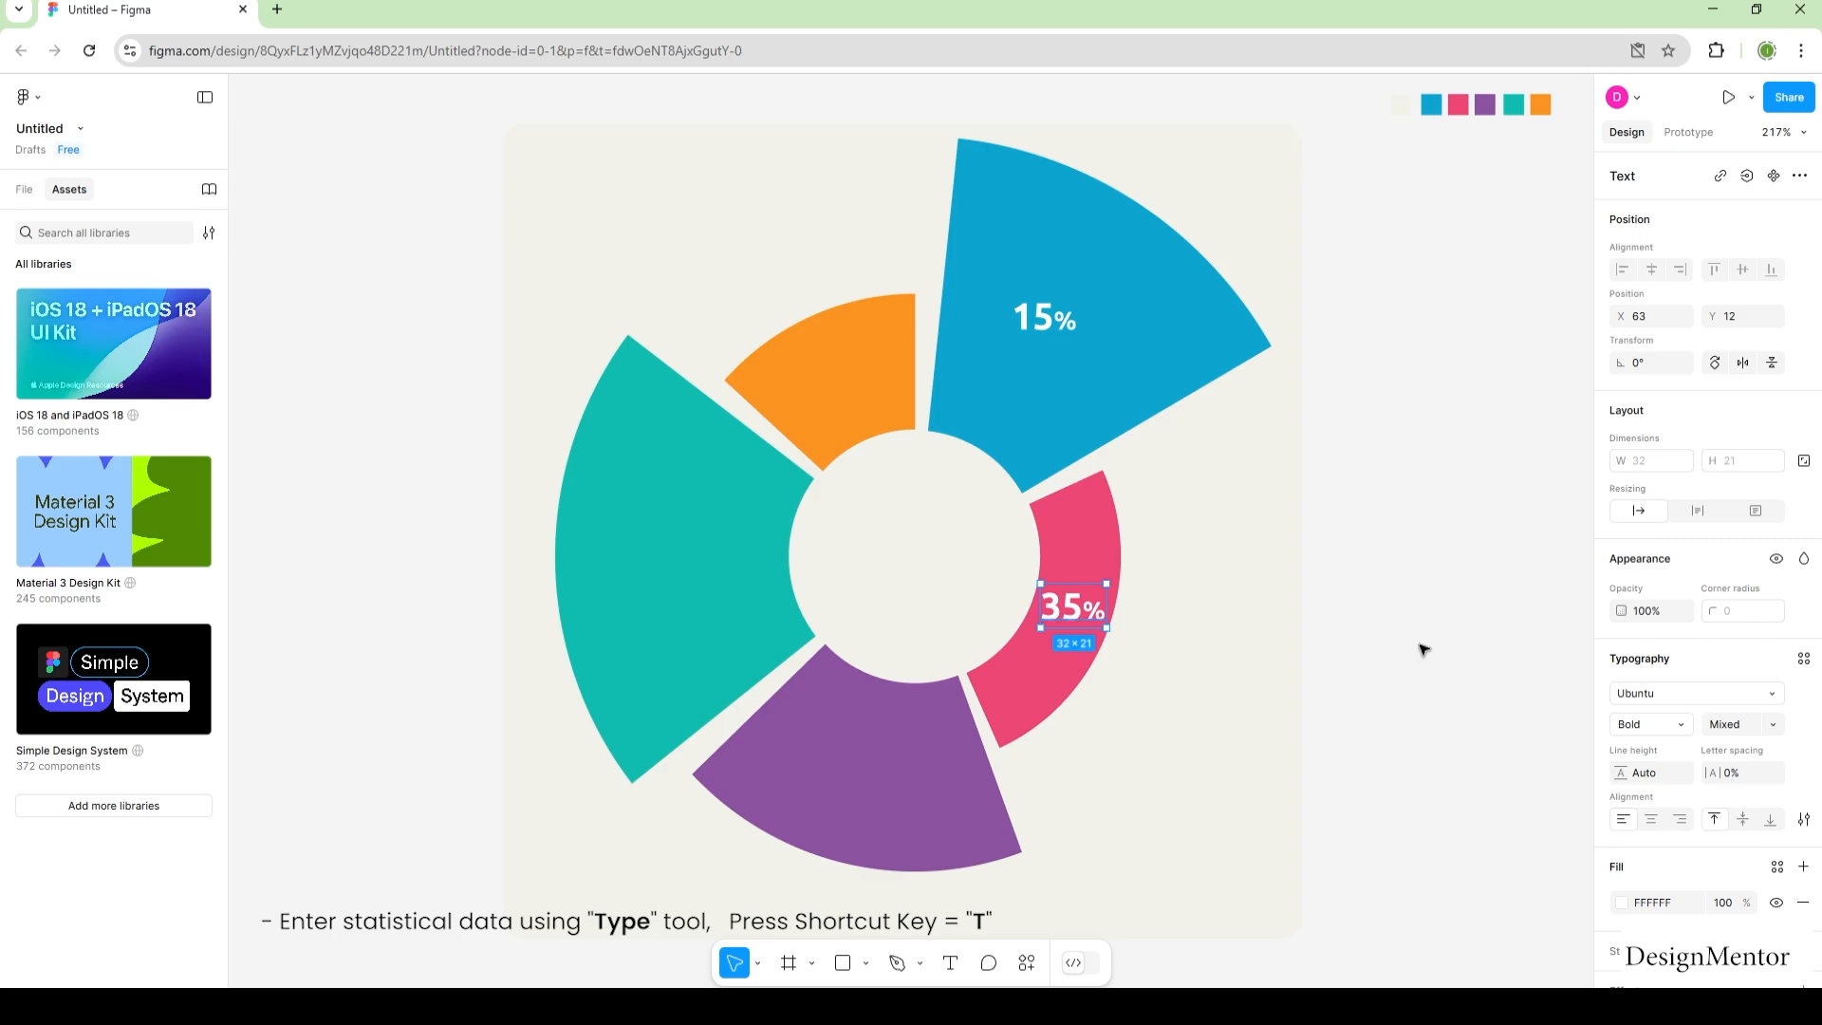
{"action": "left_click_drag", "start_coordinate": [1073, 612], "coordinate": [835, 391], "text": "alt"}
{"action": "double_click", "coordinate": [871, 764]}
{"action": "left_click", "coordinate": [880, 764]}
{"action": "key", "text": "BackSpace"}
{"action": "key", "text": "BackSpace"}
{"action": "type", "text": "18"}
{"action": "key", "text": "Escape"}
Step: Change the teal segment's label to 20% and the orange segment's label to 12%, and deselect
{"action": "double_click", "coordinate": [678, 558]}
{"action": "type", "text": "20"}
{"action": "double_click", "coordinate": [828, 391]}
{"action": "type", "text": "12"}
{"action": "key", "text": "Escape"}
{"action": "left_click", "coordinate": [1521, 509]}
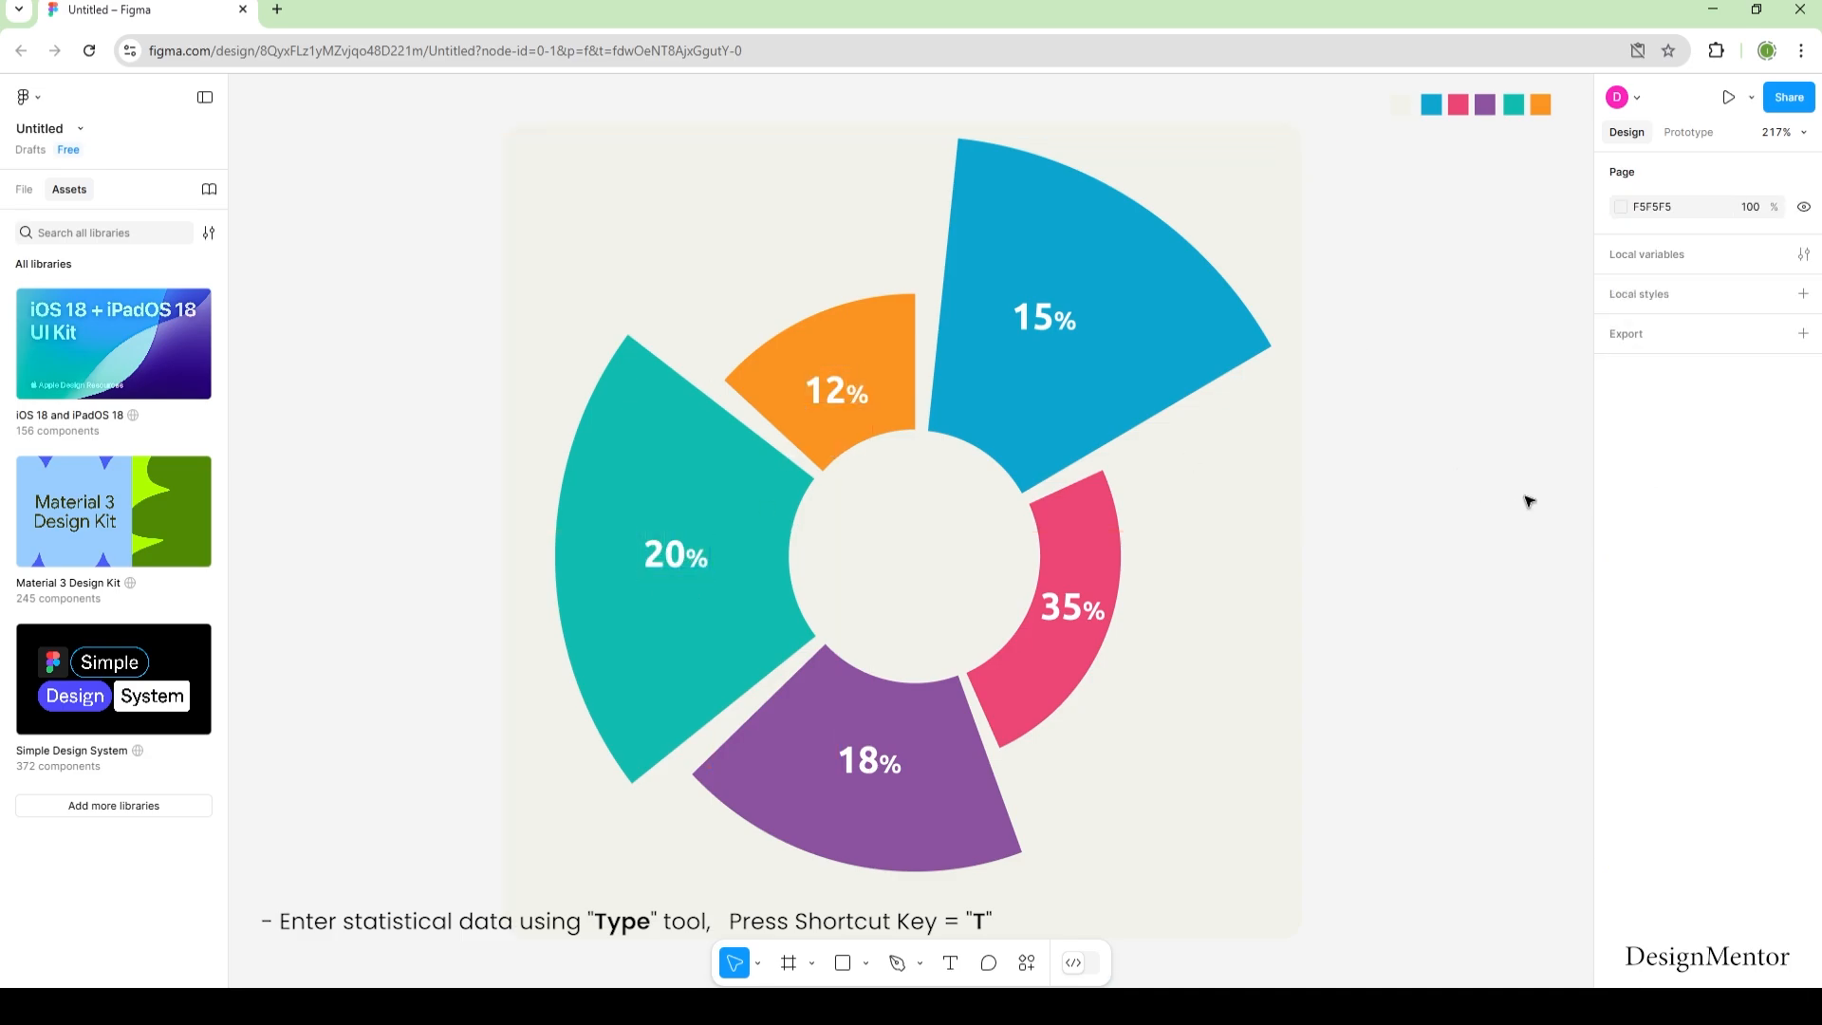